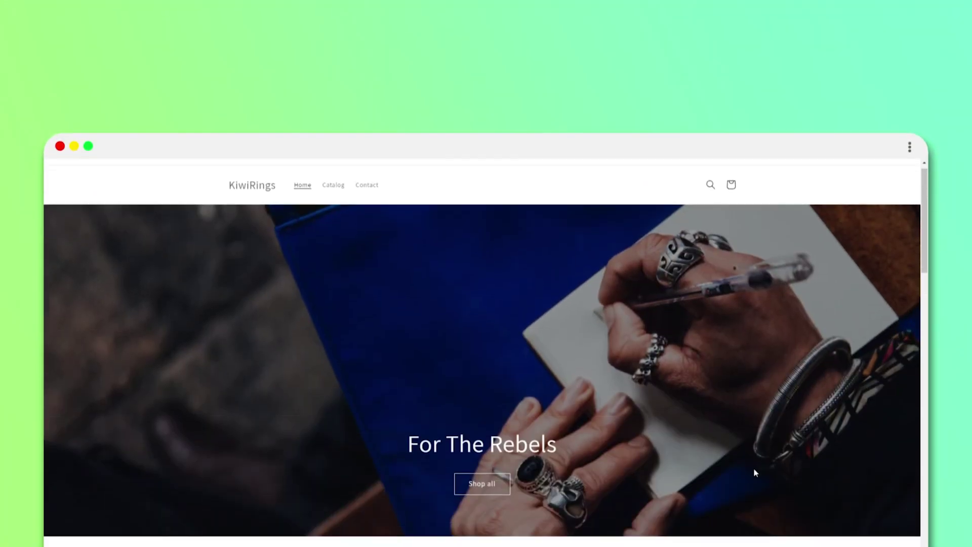
Look through the KiwiRings storefront home page down to the footer and play the embedded video below the multimedia collage.
scroll(756, 365, down, 10)
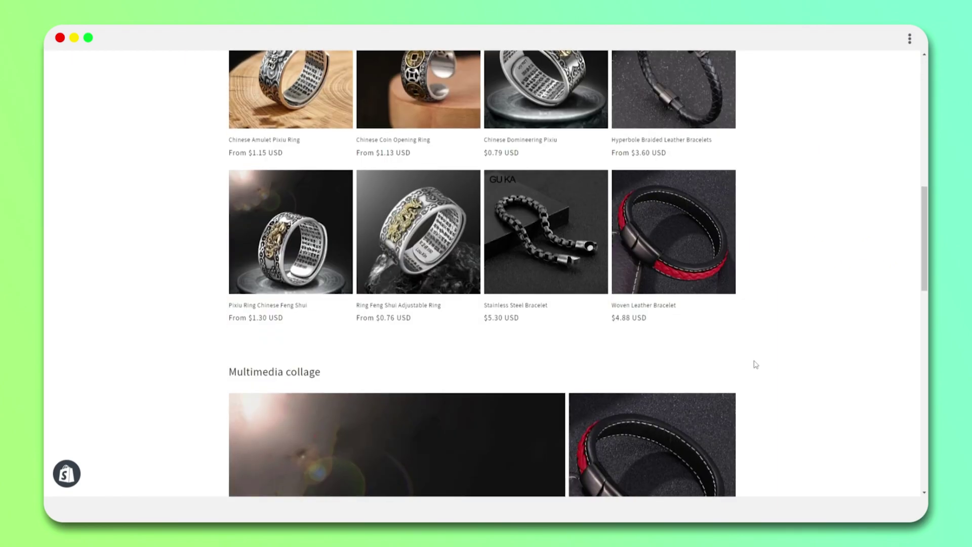
scroll(756, 365, down, 8)
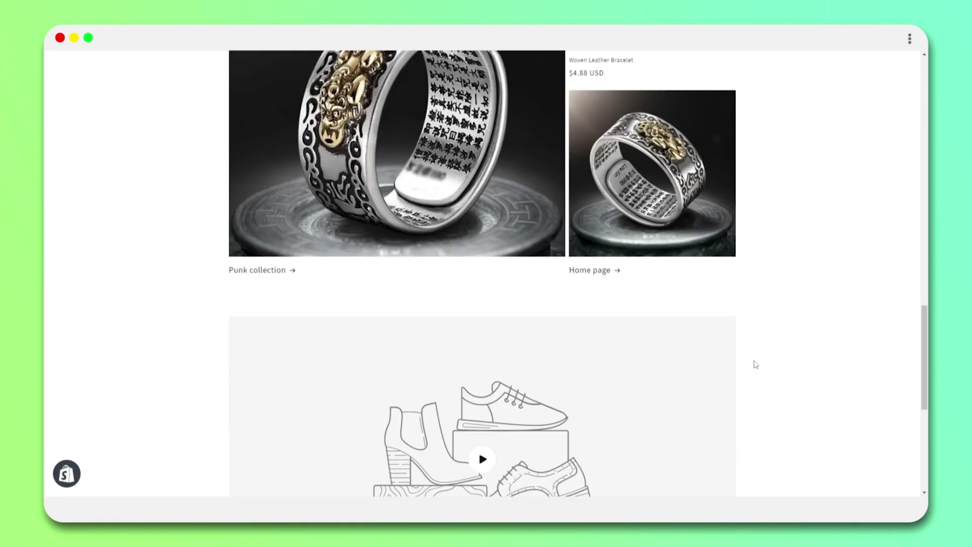
scroll(756, 365, down, 2)
click(474, 278)
scroll(814, 395, up, 7)
scroll(814, 395, down, 8)
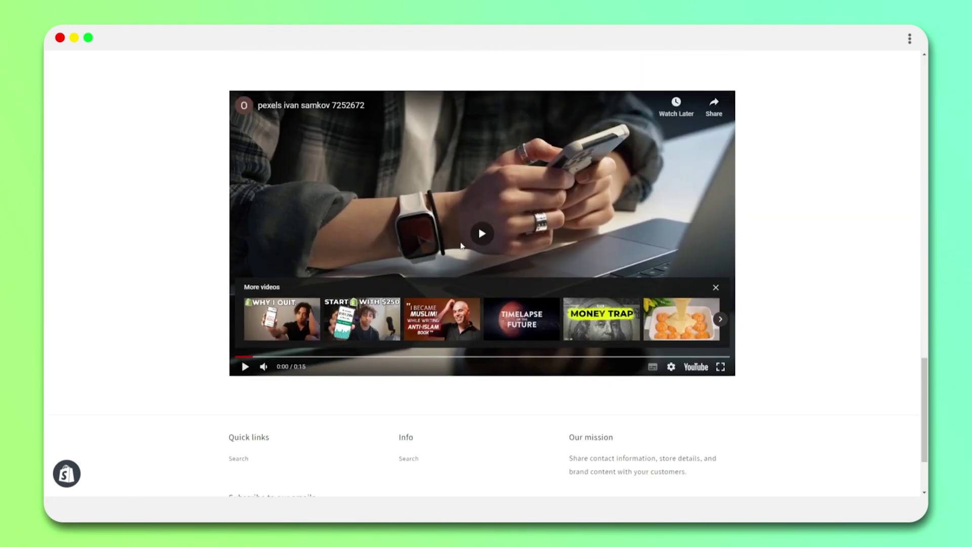
click(461, 246)
click(461, 246)
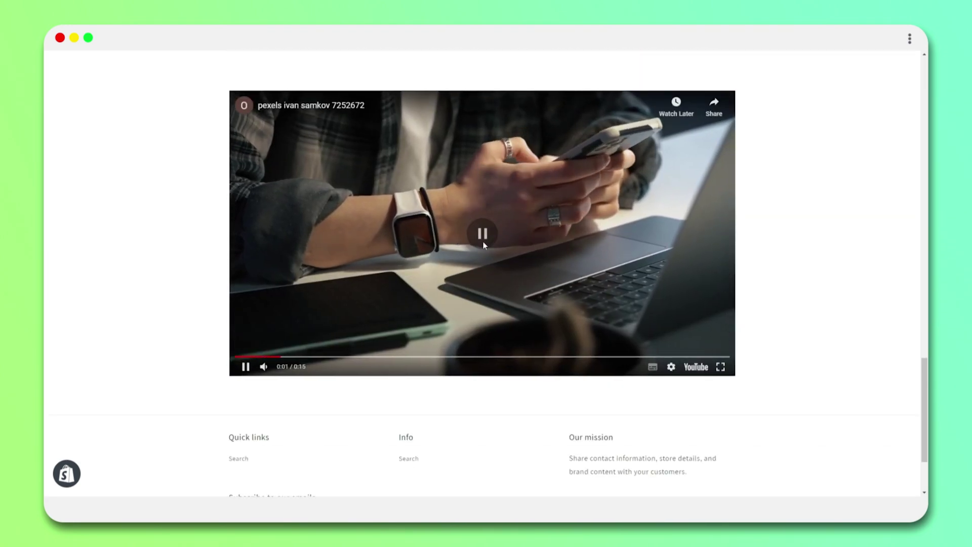
scroll(834, 319, down, 3)
Review the storefront's For The Rebels banner, brand text, featured products and multimedia collage.
scroll(834, 319, up, 10)
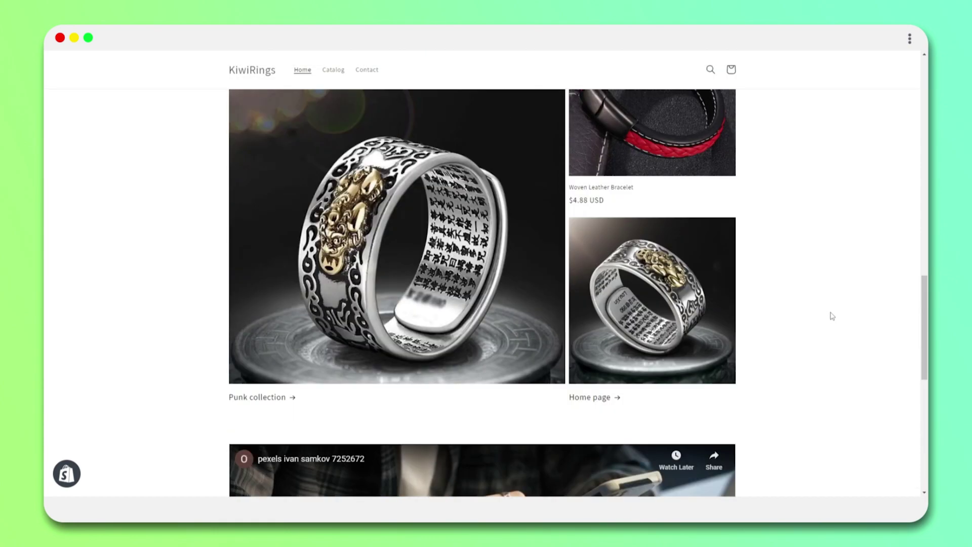
scroll(833, 316, up, 3)
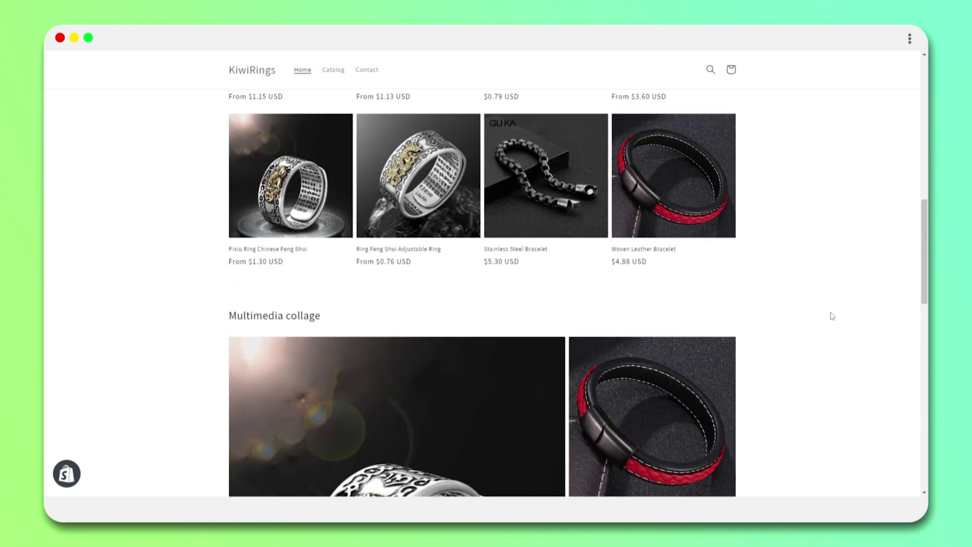
scroll(832, 316, up, 5)
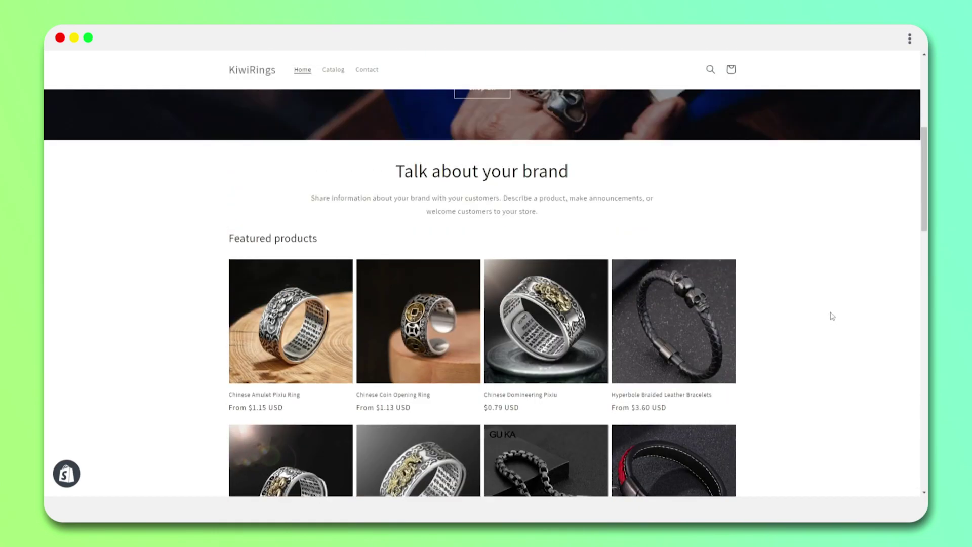
scroll(833, 316, up, 3)
scroll(833, 316, up, 4)
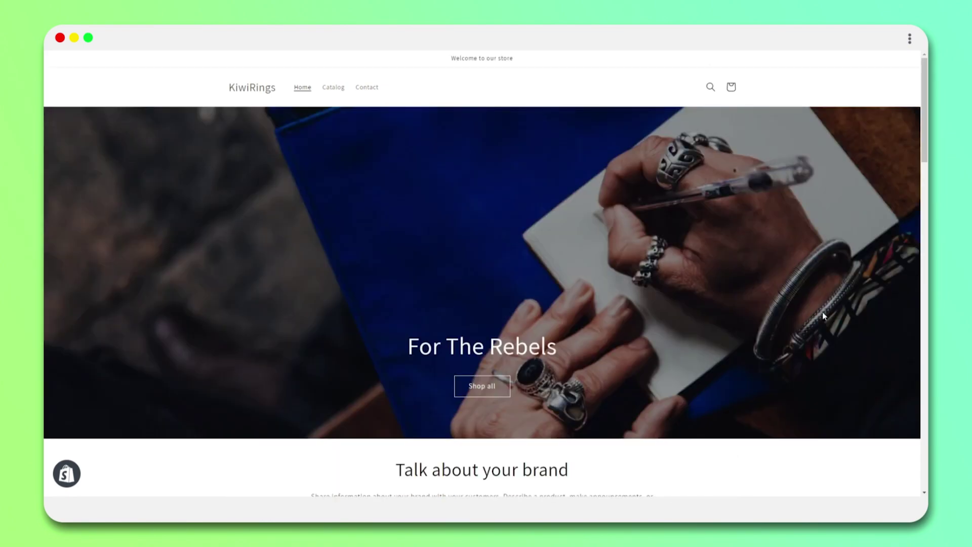
scroll(365, 263, down, 8)
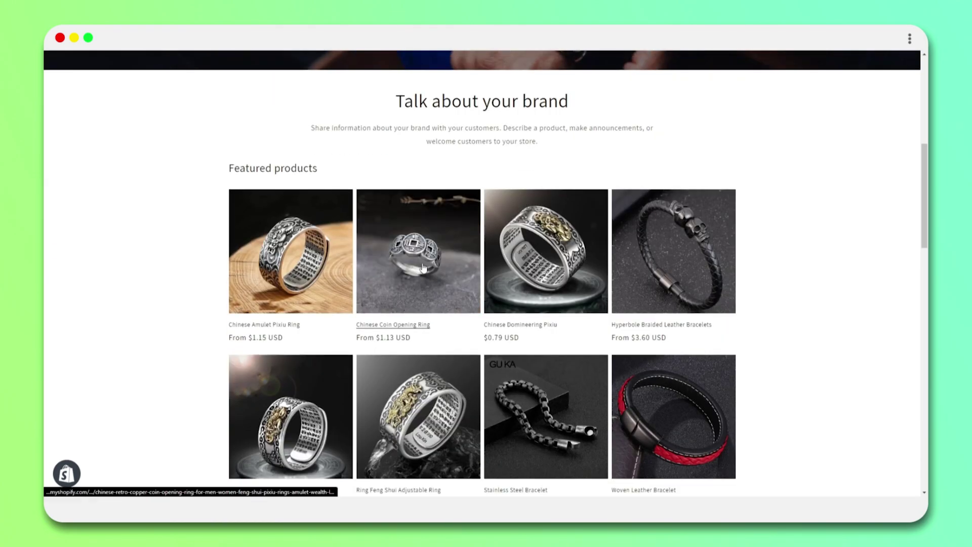
scroll(679, 269, down, 2)
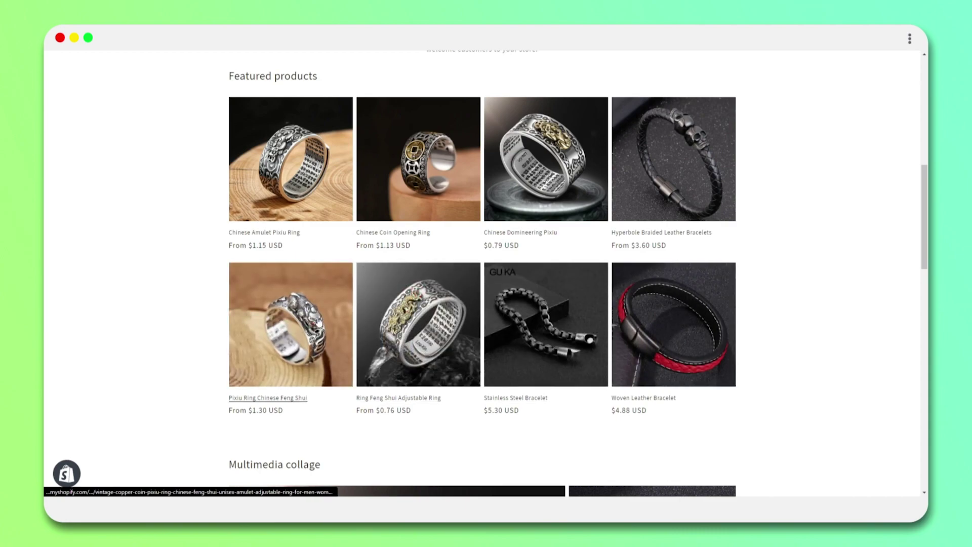
scroll(265, 224, down, 3)
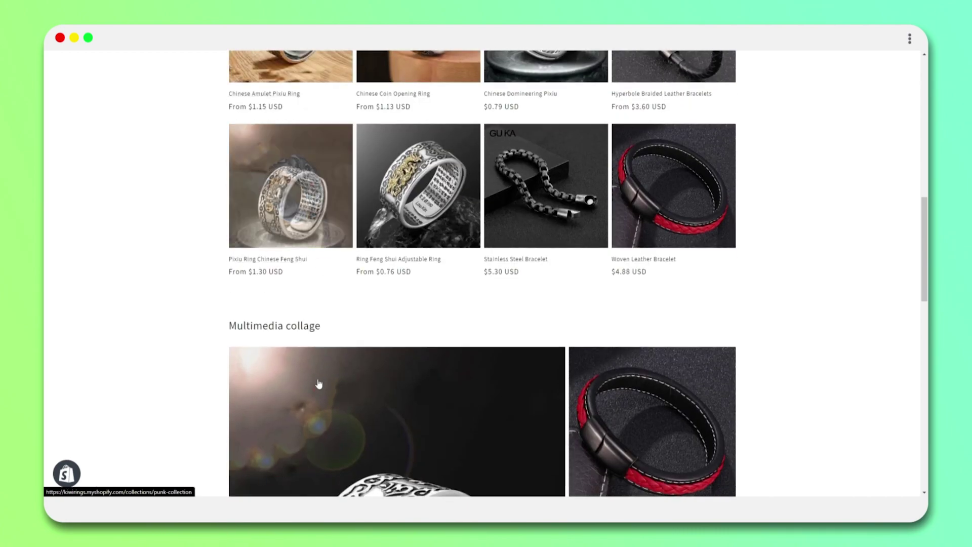
scroll(319, 381, down, 8)
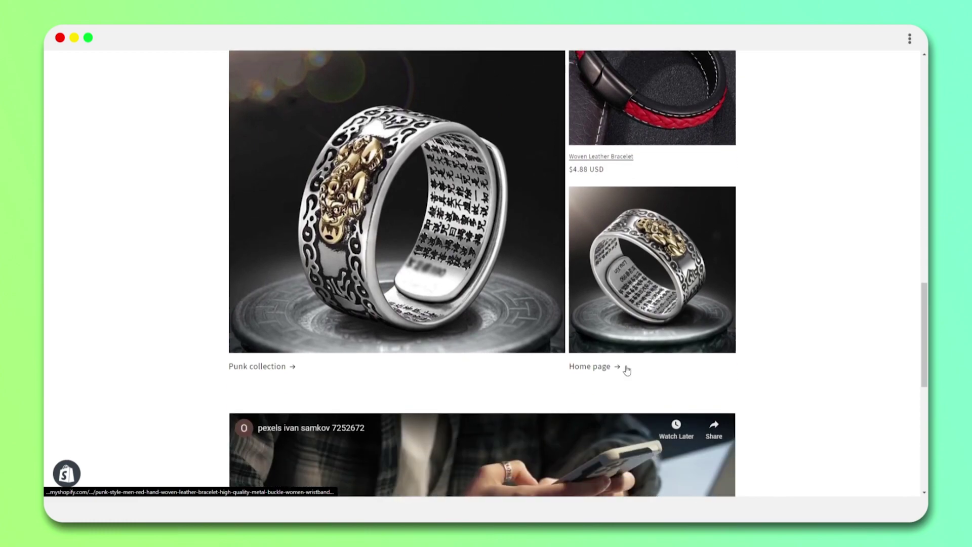
scroll(630, 372, down, 2)
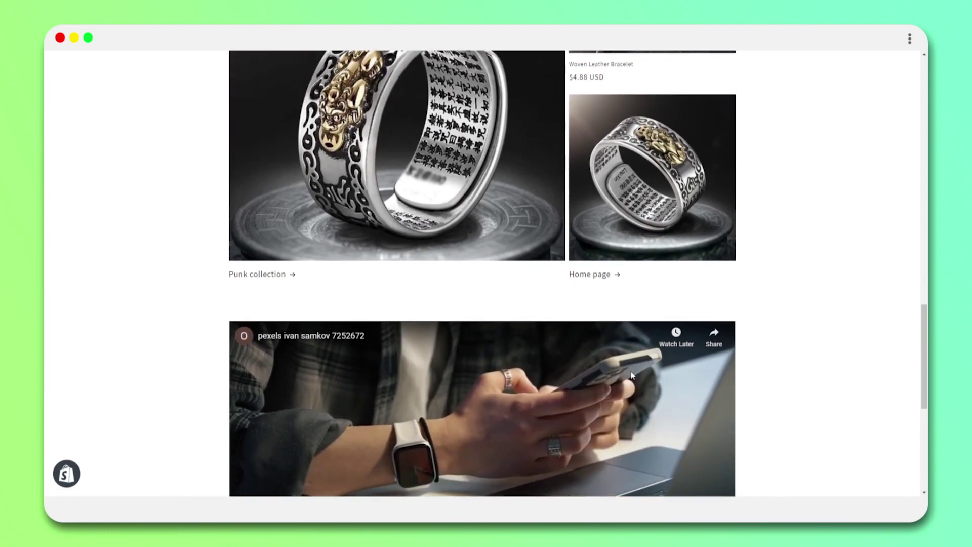
scroll(217, 192, up, 12)
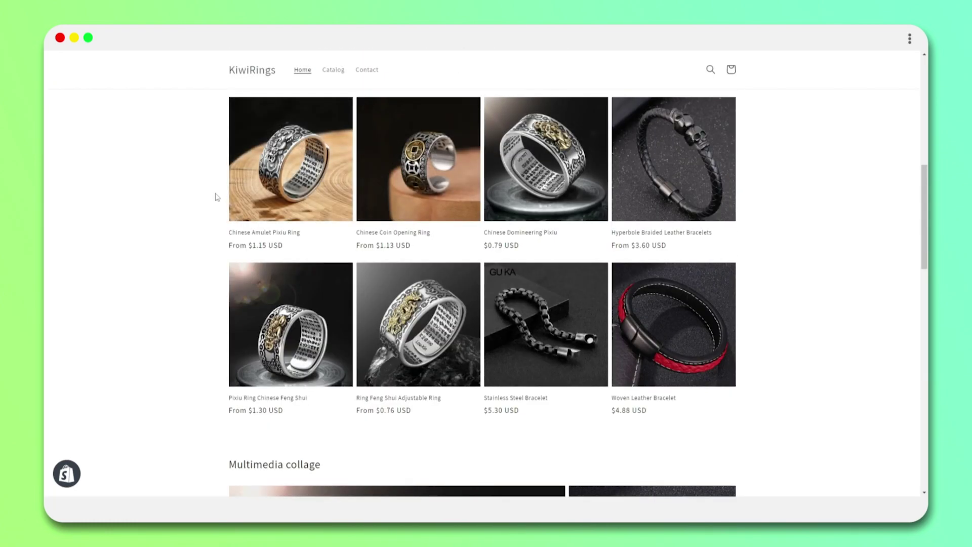
scroll(216, 197, up, 3)
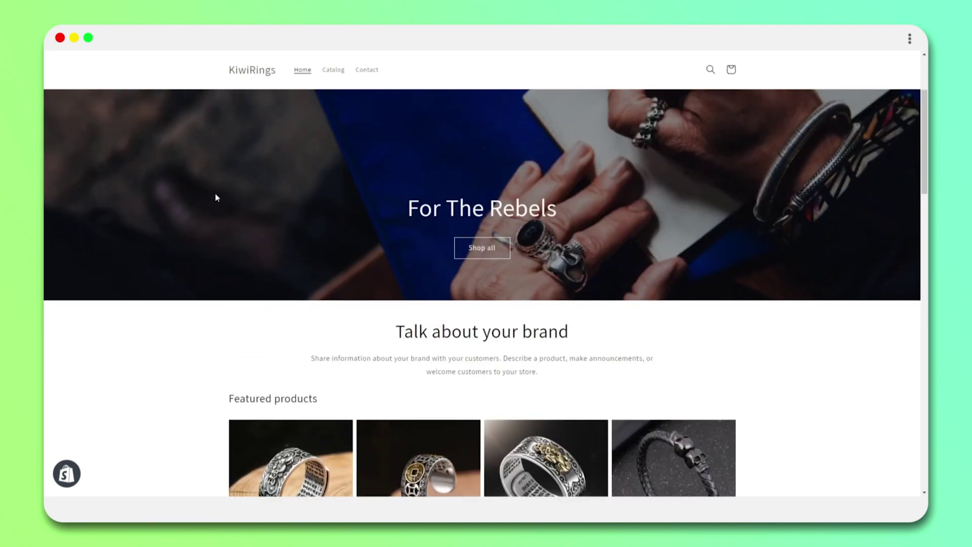
scroll(216, 197, up, 1)
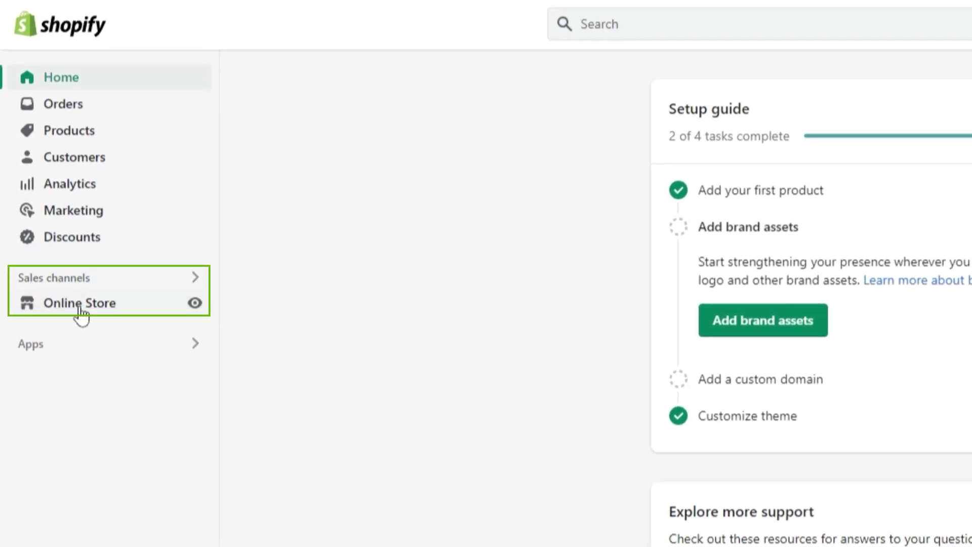
Open the Online Store themes page in the Shopify admin and review the theme library and popular free themes.
click(48, 306)
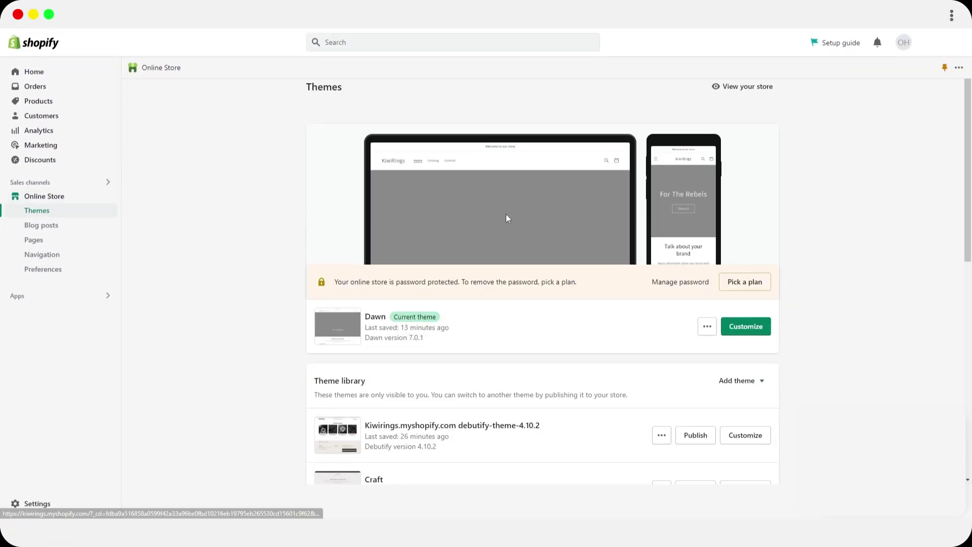
scroll(542, 210, down, 6)
scroll(546, 211, down, 2)
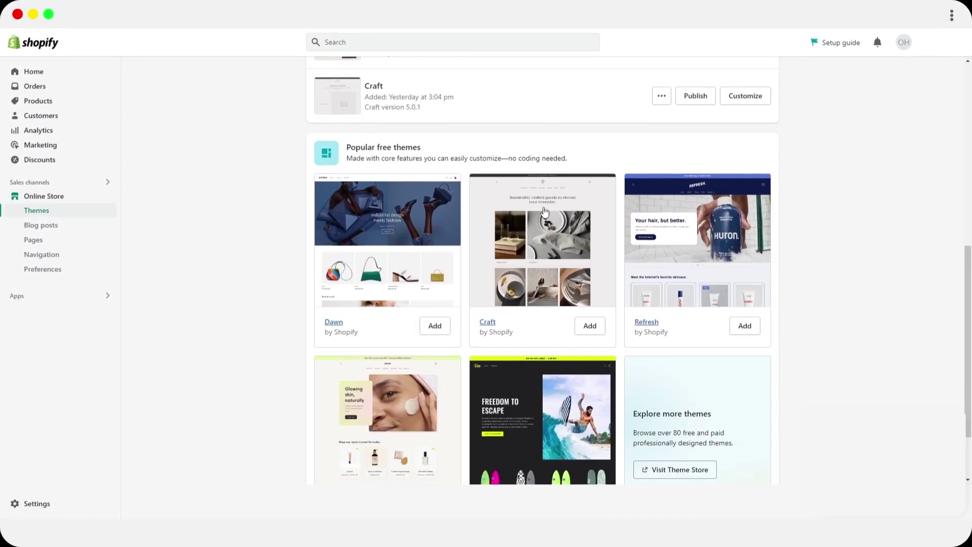
scroll(421, 278, up, 4)
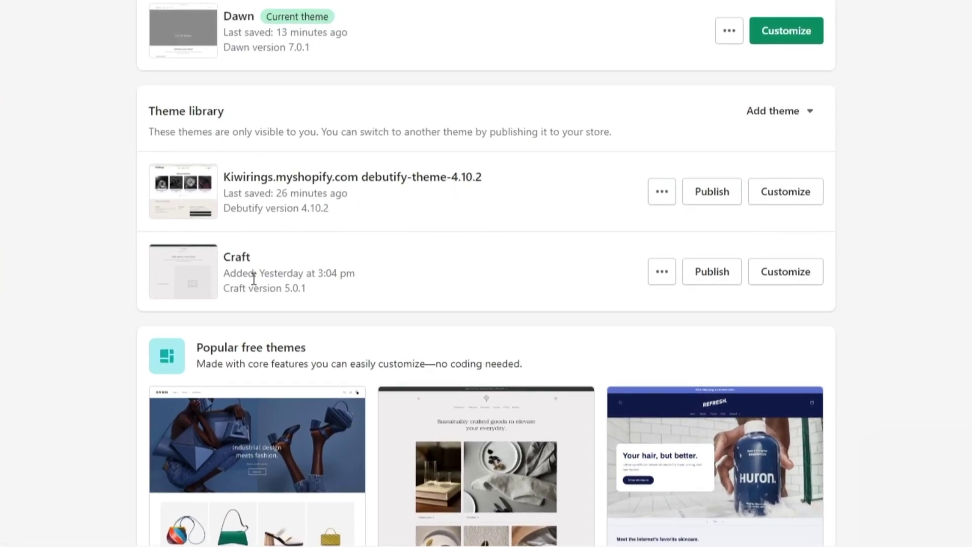
scroll(252, 277, down, 3)
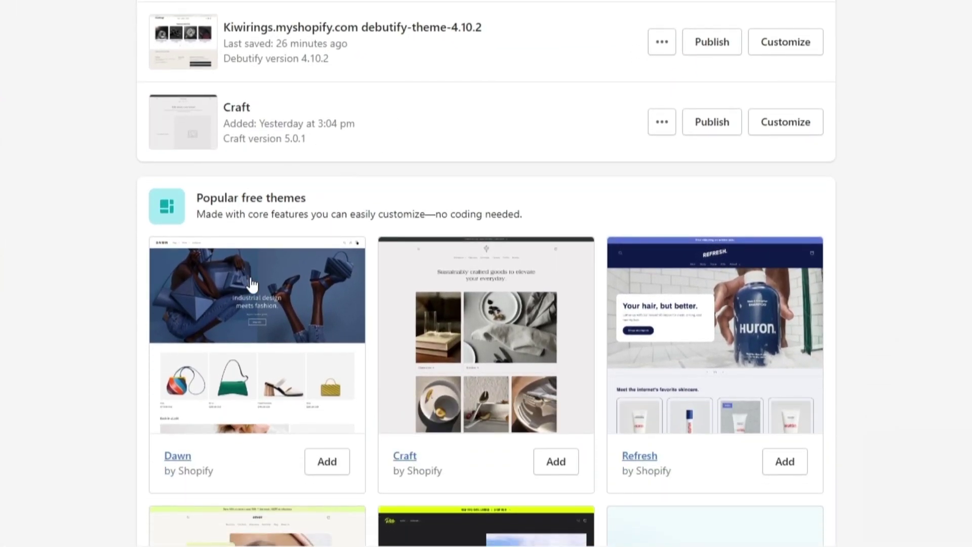
scroll(252, 284, down, 3)
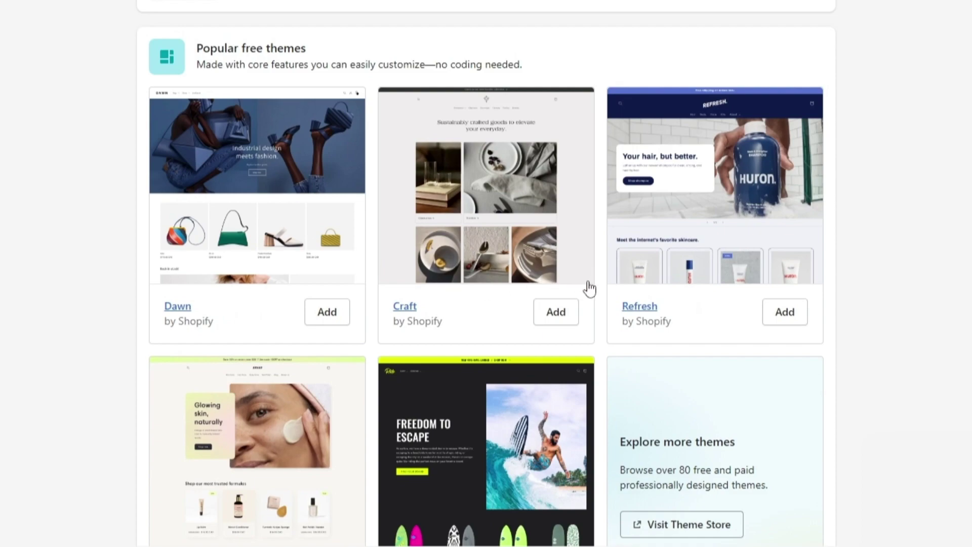
scroll(674, 283, down, 3)
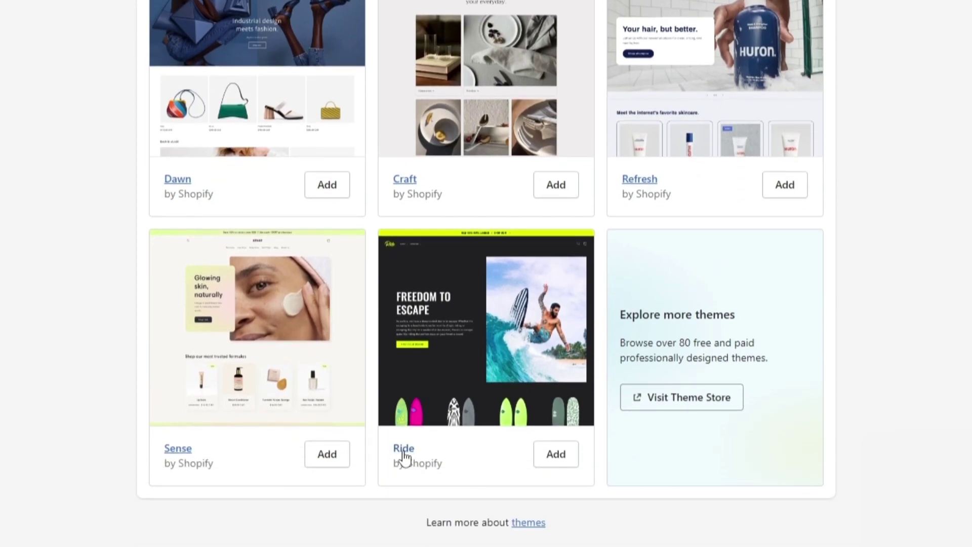
scroll(408, 382, up, 3)
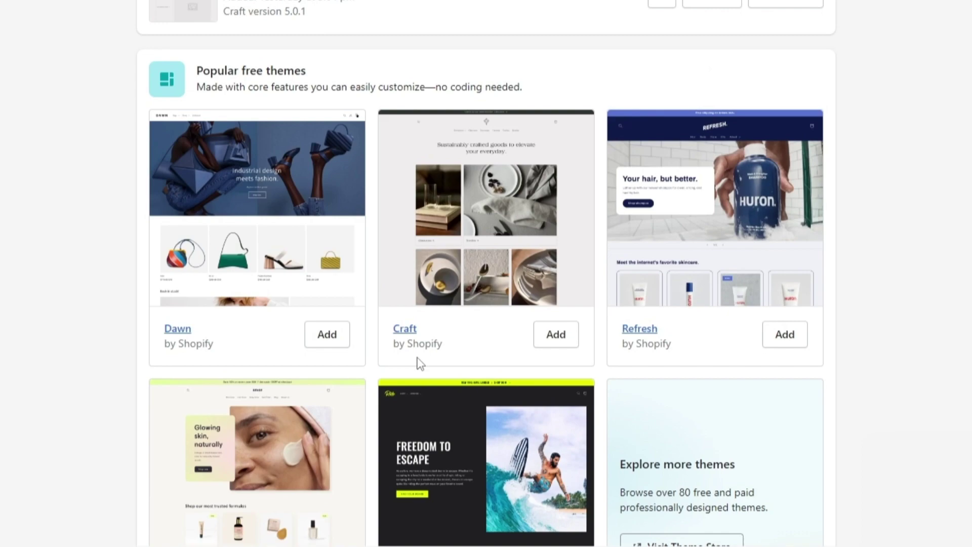
scroll(419, 363, up, 10)
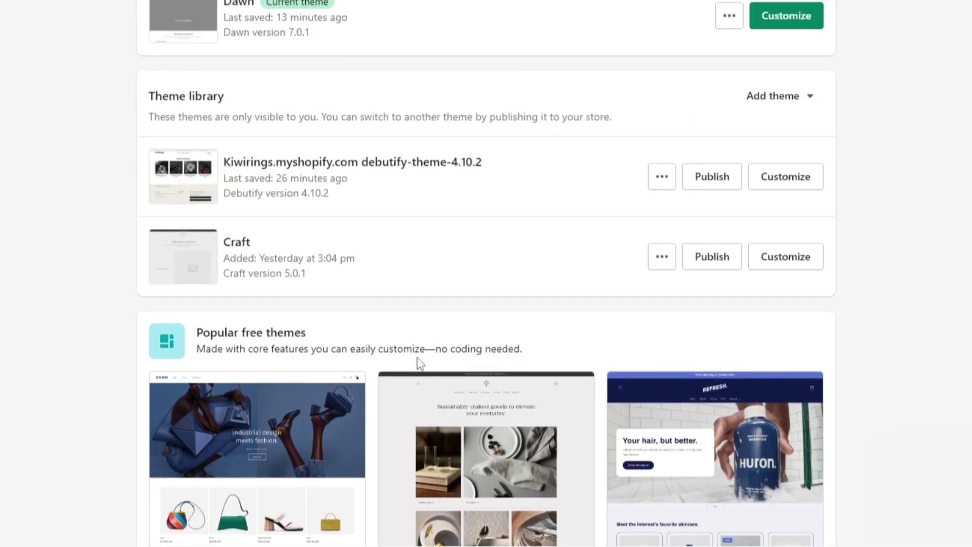
Check the name of the current theme, Dawn, and the themes listed in the theme library.
scroll(420, 363, up, 1)
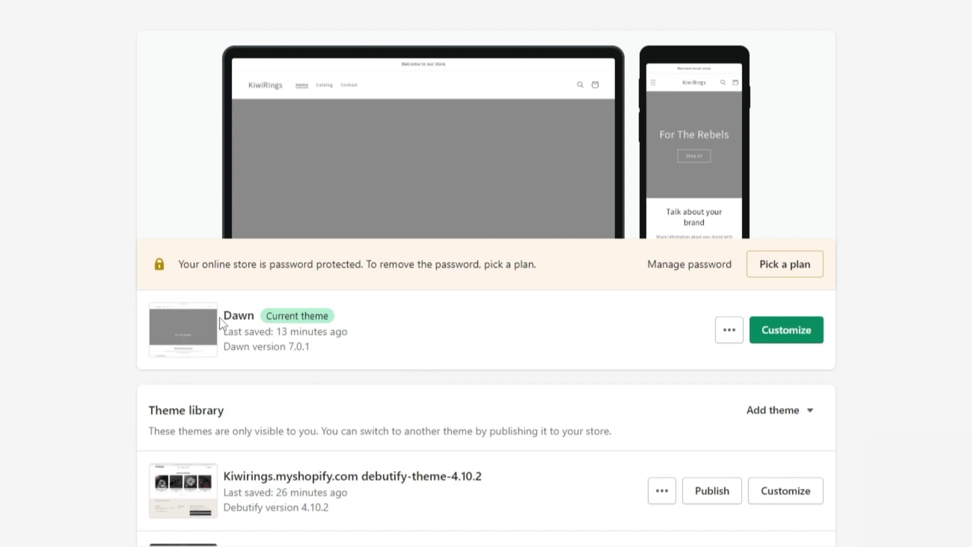
drag(231, 317, 255, 318)
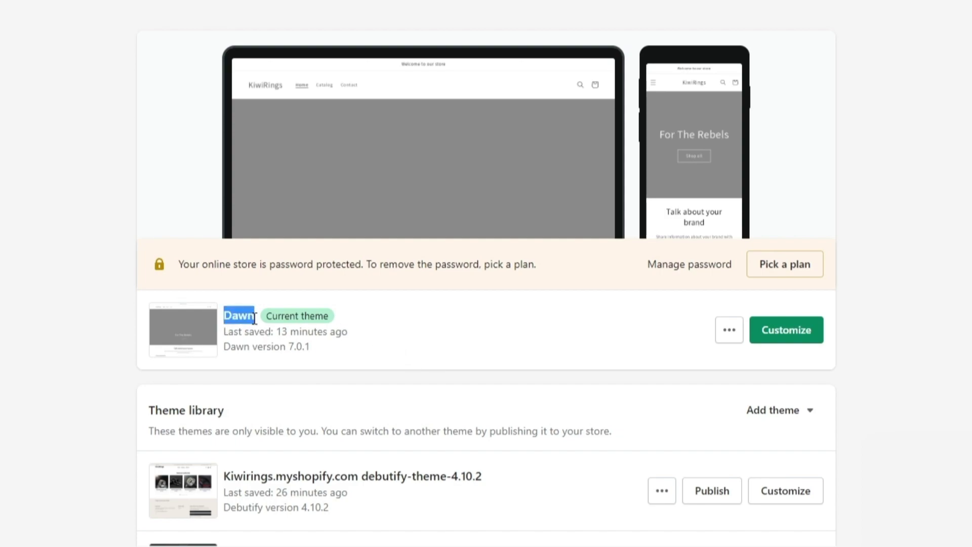
click(549, 315)
scroll(552, 320, down, 9)
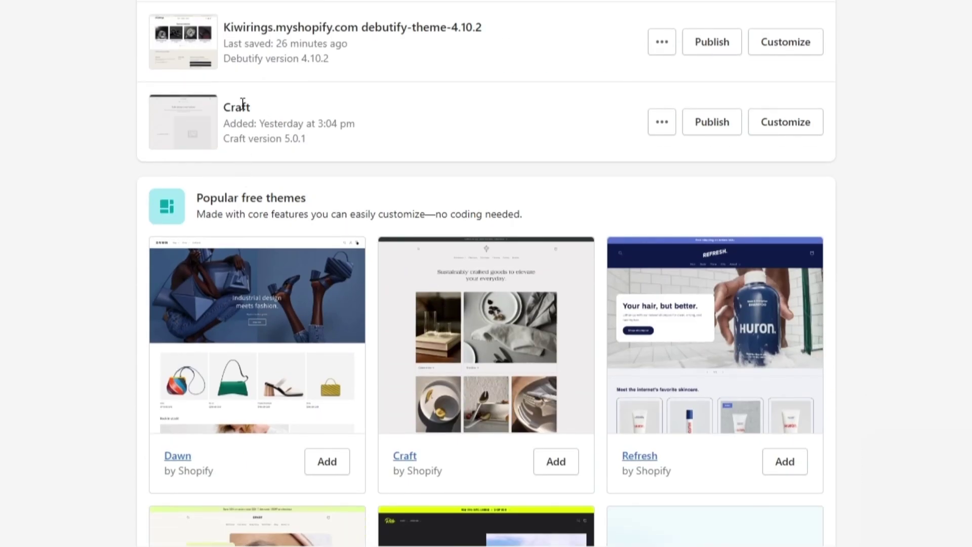
scroll(683, 98, up, 6)
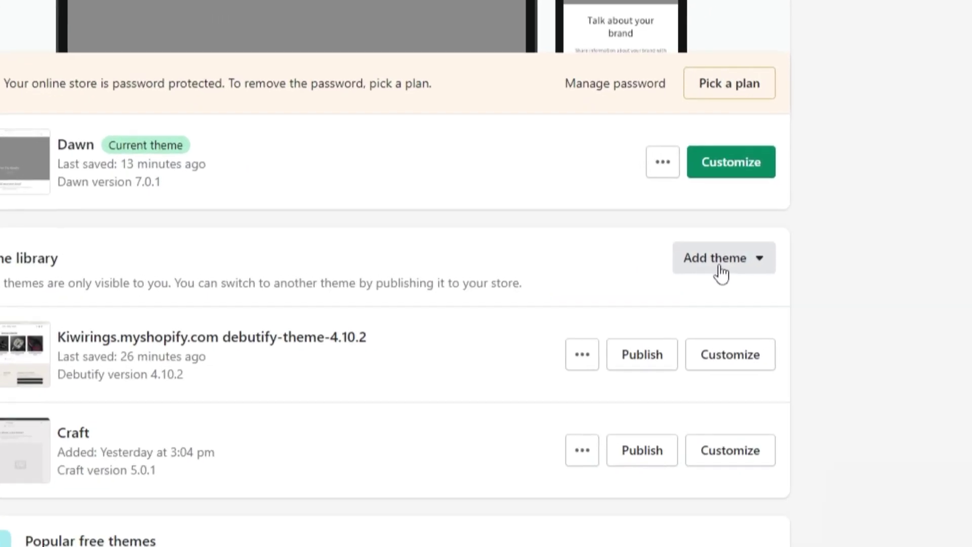
Visit the Shopify Theme Store from the theme library's add-theme options and open the full theme listing.
click(721, 273)
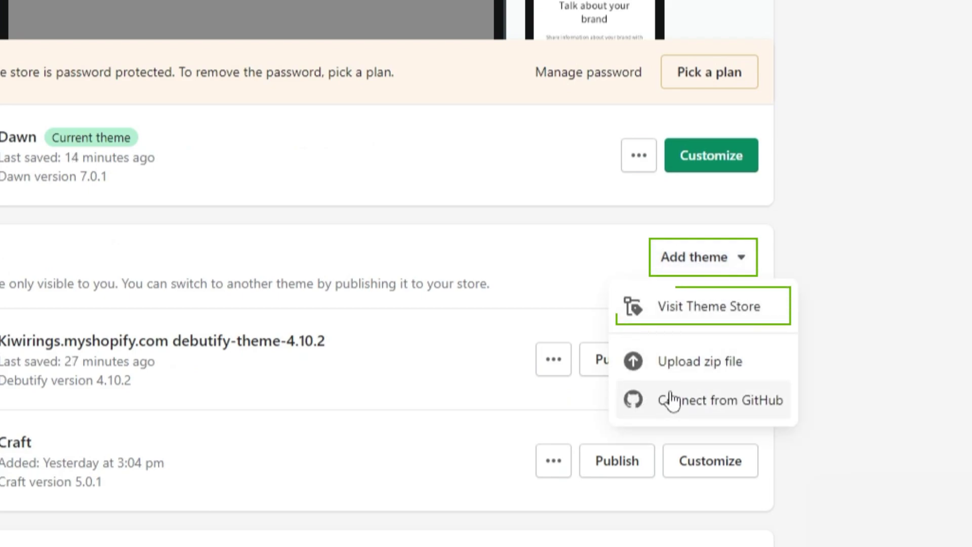
click(692, 319)
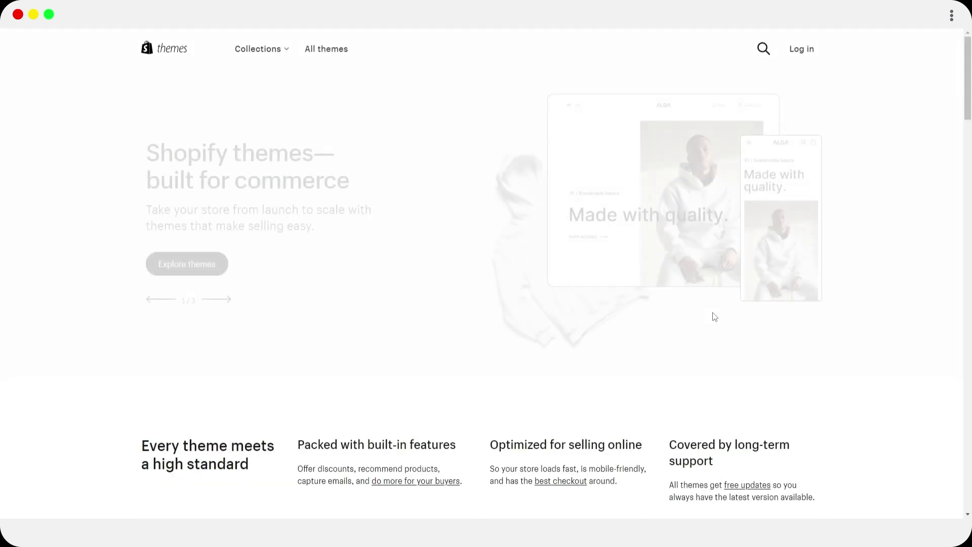
scroll(187, 221, down, 2)
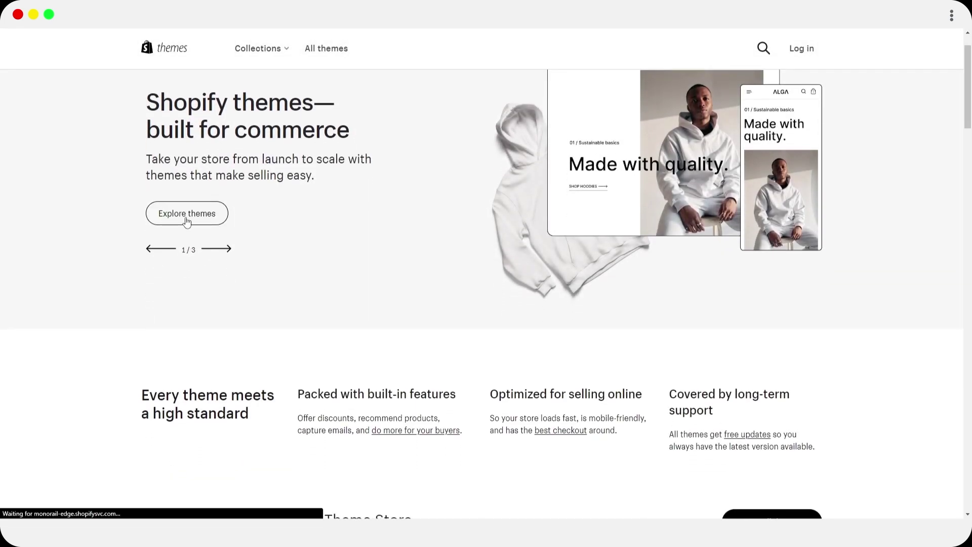
click(187, 221)
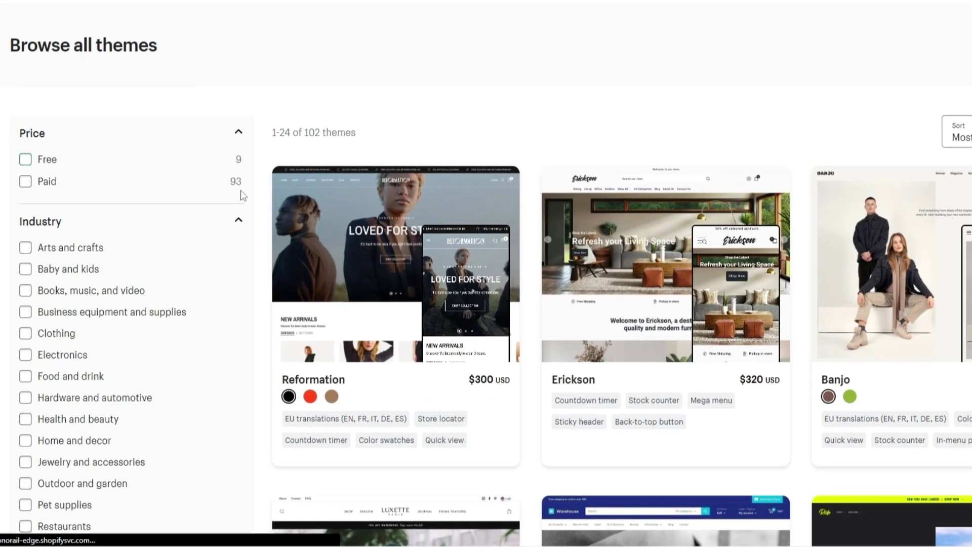
Filter the theme listing by the Paid price option and look through the resulting themes.
click(26, 181)
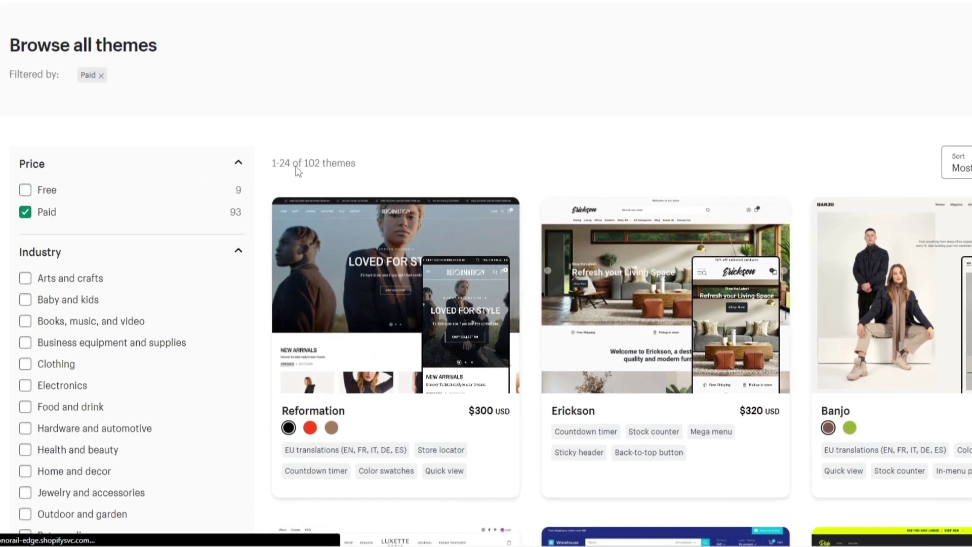
scroll(388, 211, down, 5)
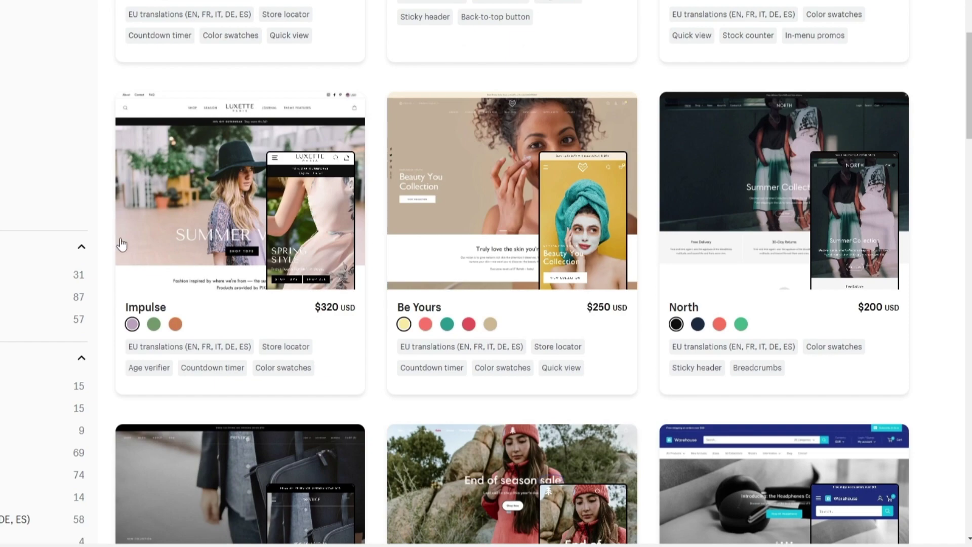
scroll(215, 178, down, 4)
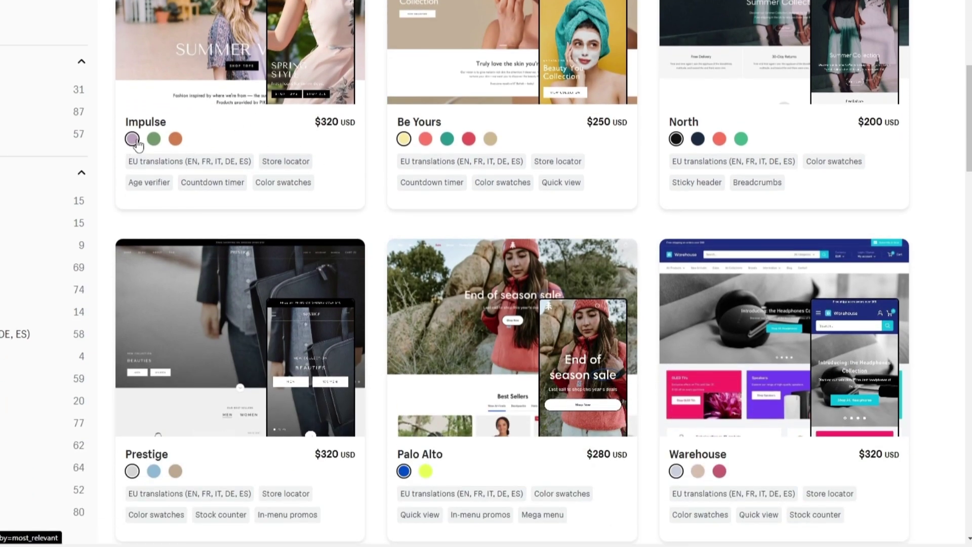
Compare the prices and feature tags of the paid themes in the Theme Store listing.
scroll(215, 207, down, 4)
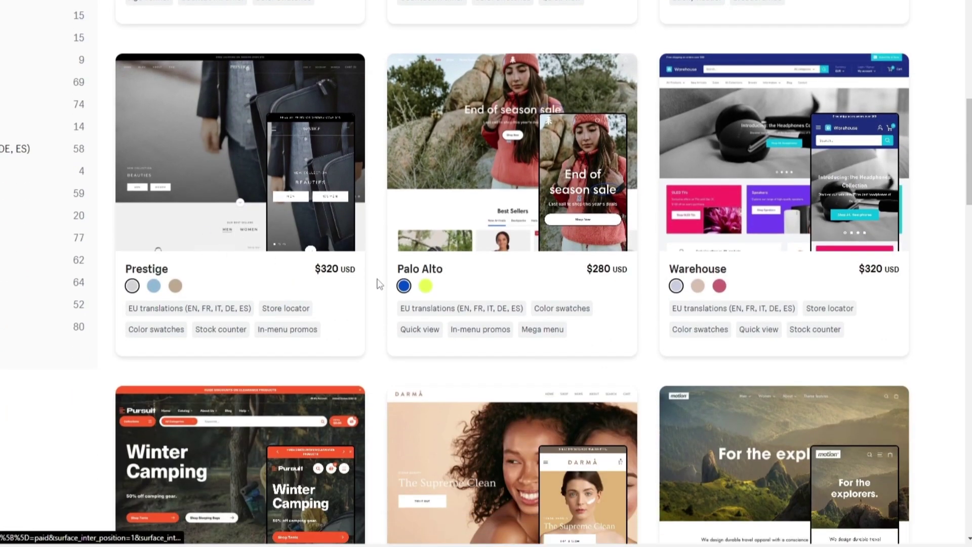
scroll(333, 278, up, 4)
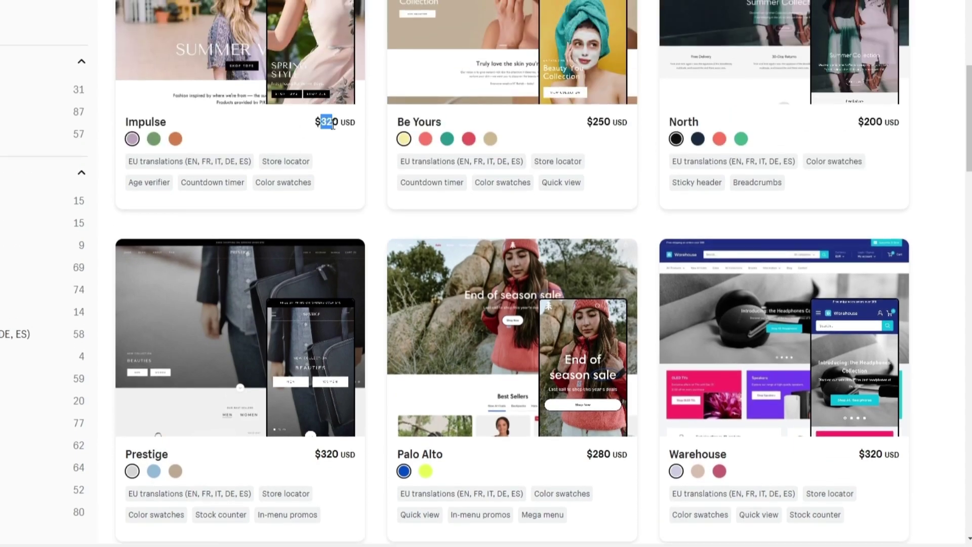
scroll(349, 168, up, 9)
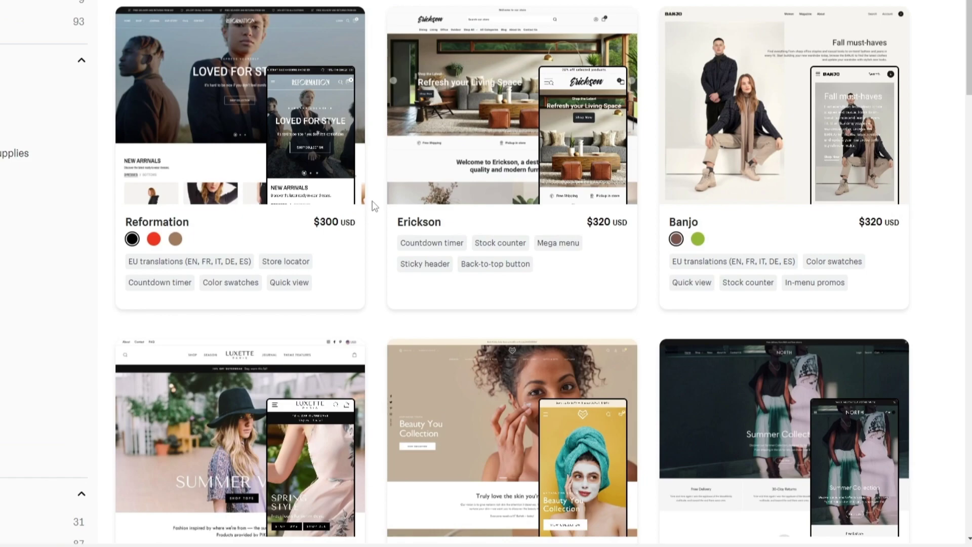
scroll(378, 208, down, 5)
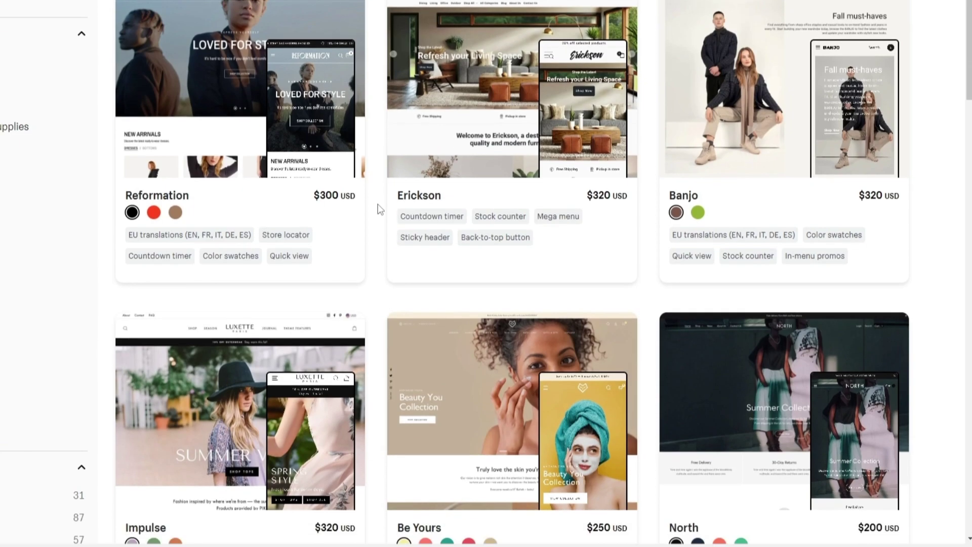
scroll(380, 340, down, 3)
scroll(381, 341, down, 5)
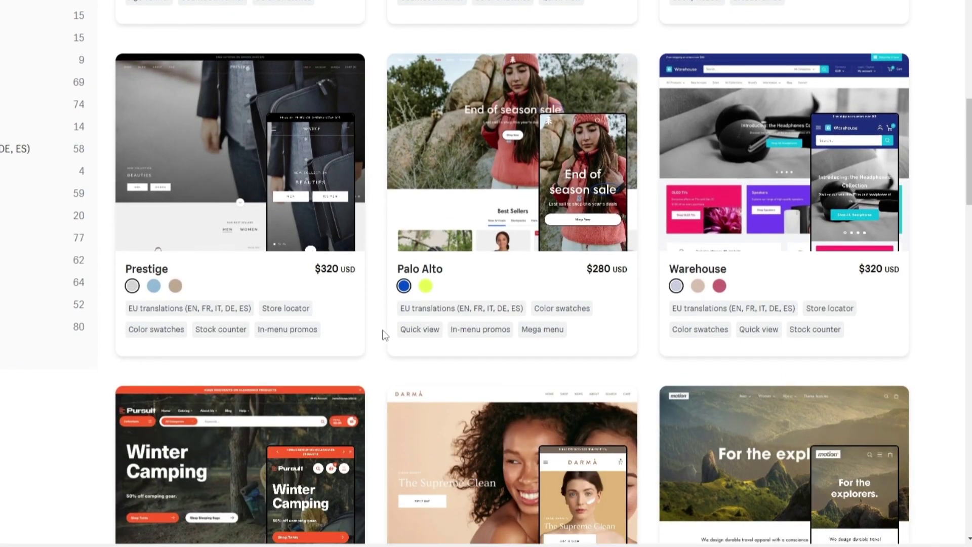
scroll(385, 334, up, 11)
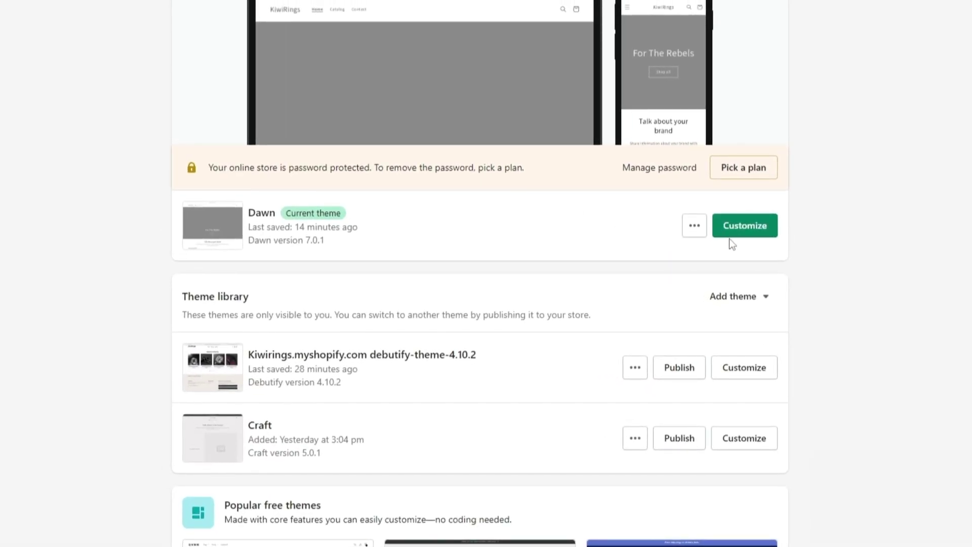
Return to the store's themes page and open the current theme, Dawn, for customization.
scroll(786, 320, up, 2)
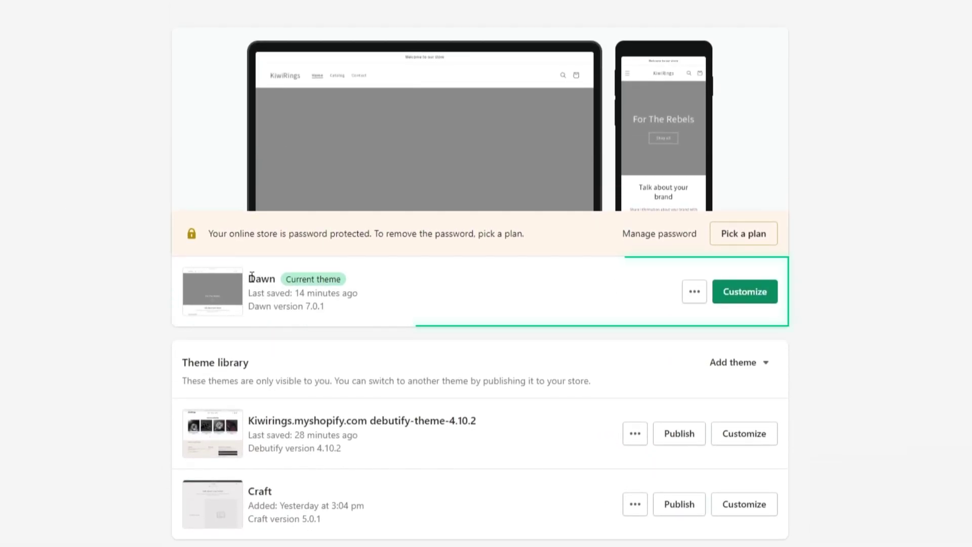
drag(249, 279, 289, 279)
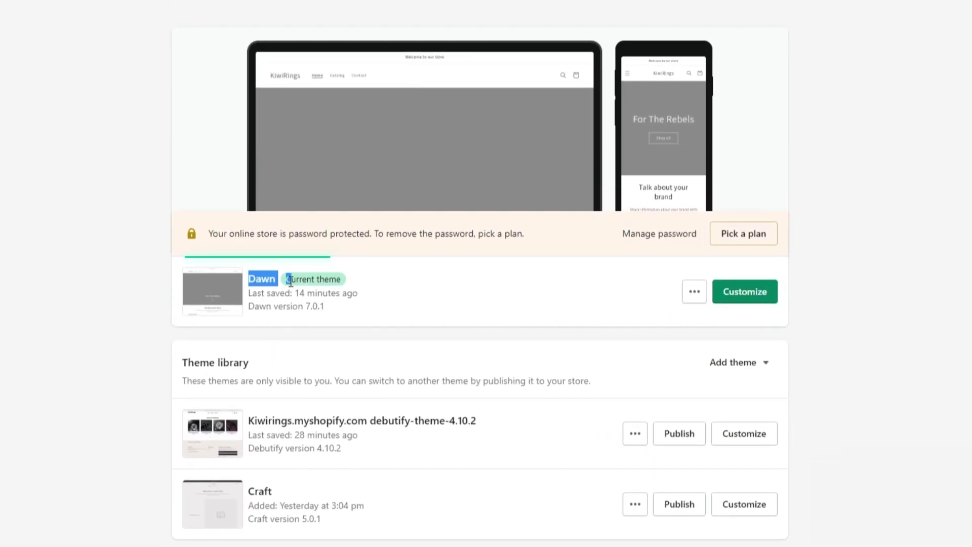
click(765, 303)
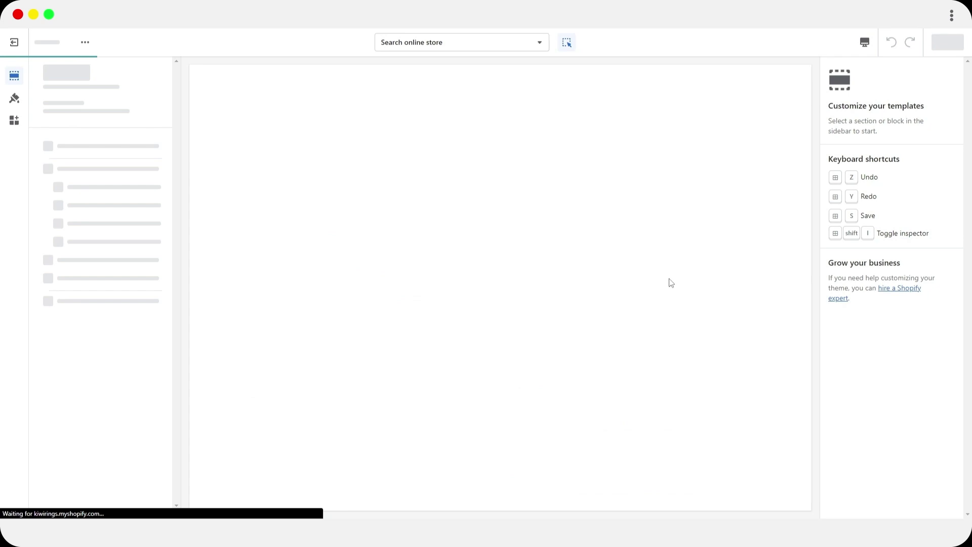
Examine the home page preview in the theme editor, from the header and image banner through the featured products, collage and video sections.
scroll(282, 226, down, 2)
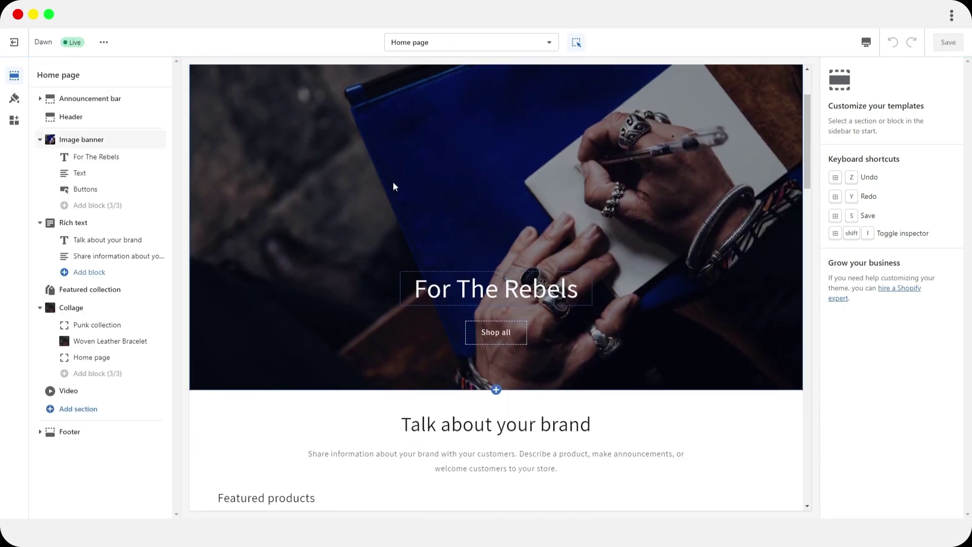
scroll(623, 364, down, 5)
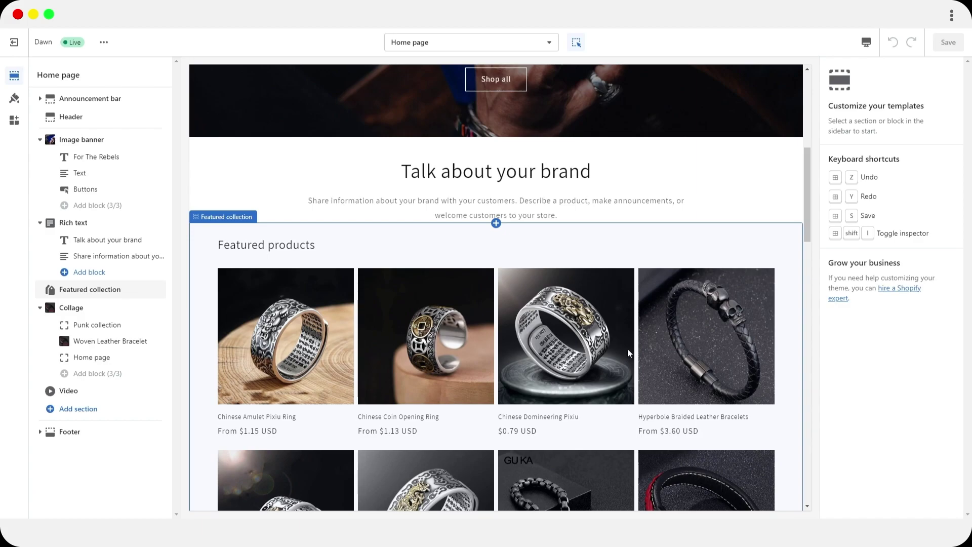
scroll(550, 347, down, 10)
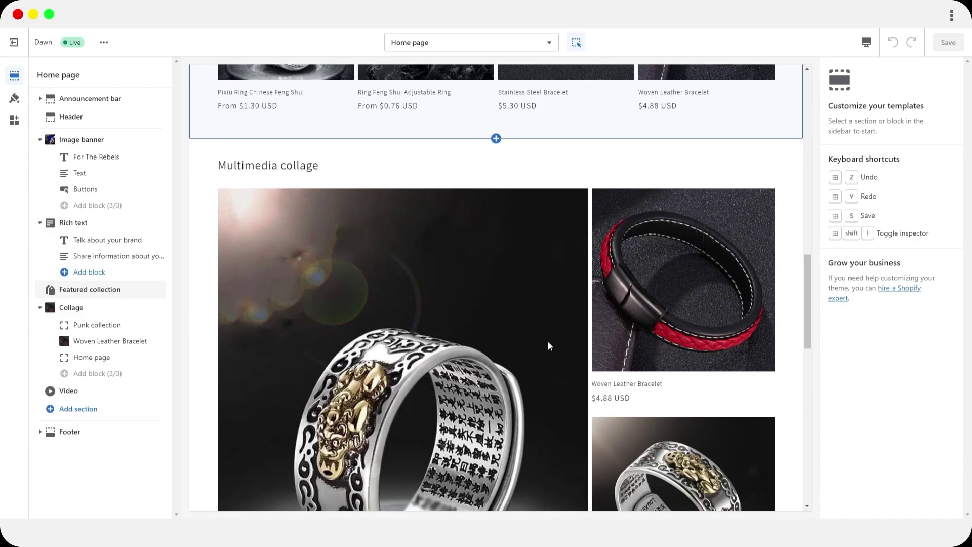
scroll(548, 341, down, 10)
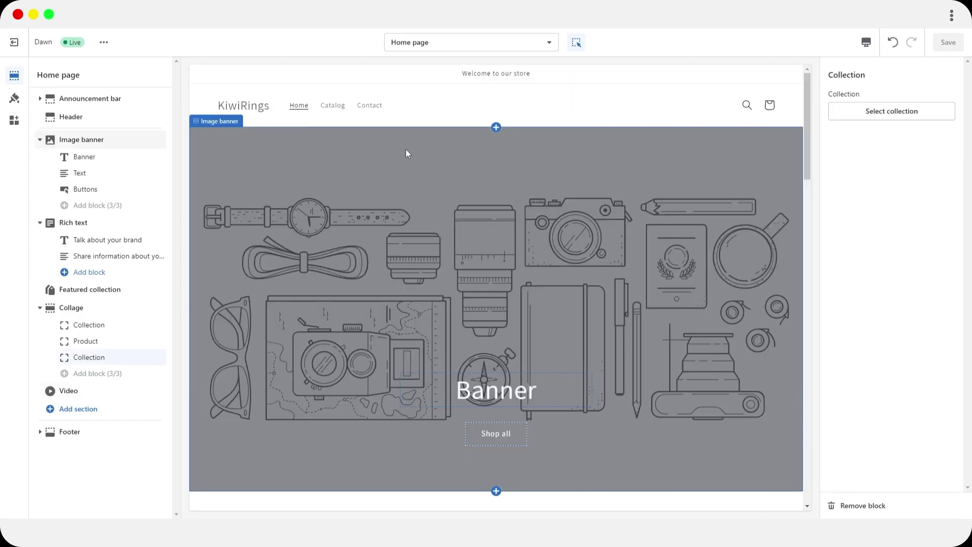
scroll(406, 154, down, 12)
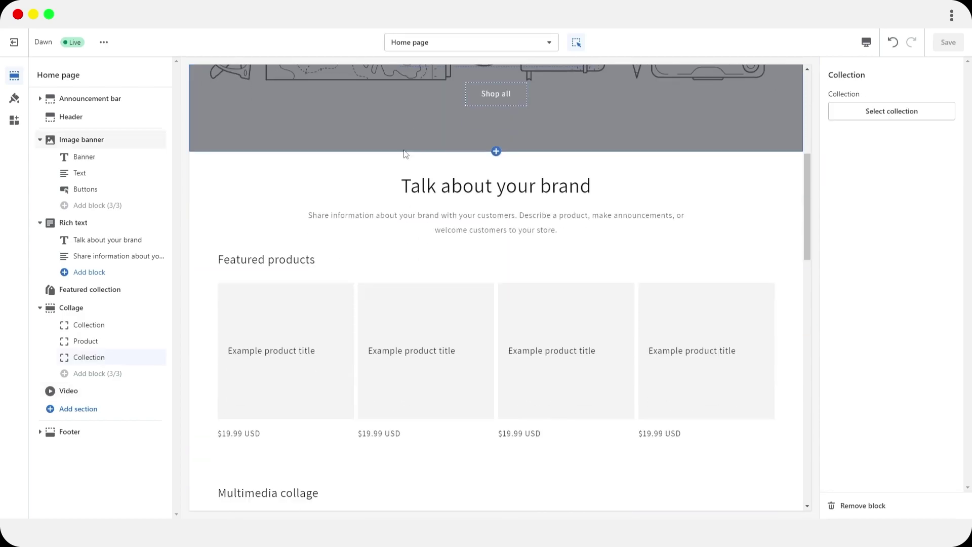
scroll(406, 154, down, 15)
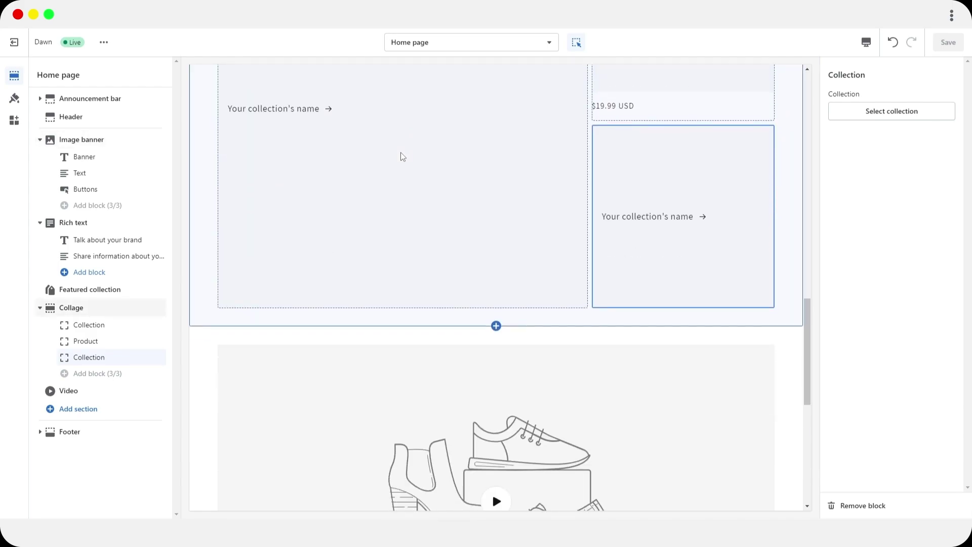
scroll(400, 155, up, 20)
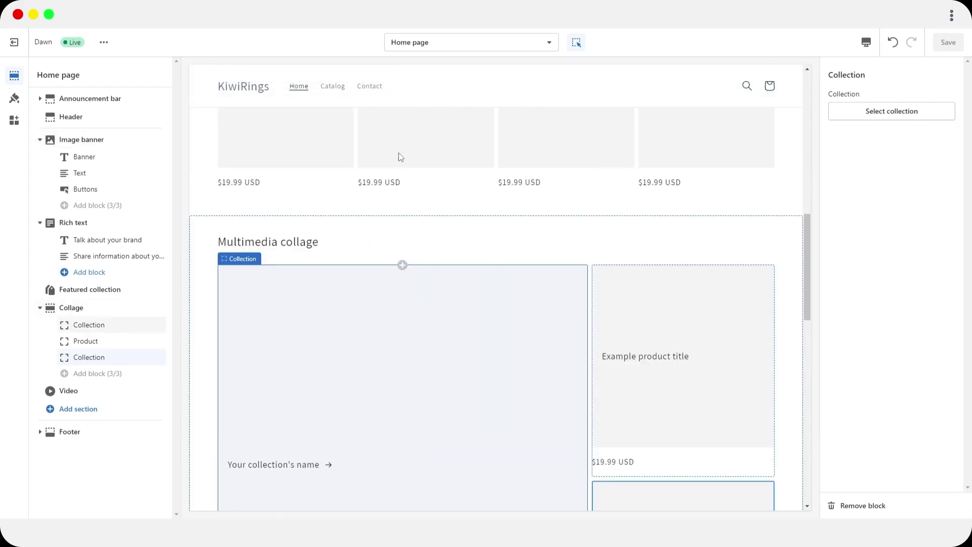
scroll(400, 156, up, 3)
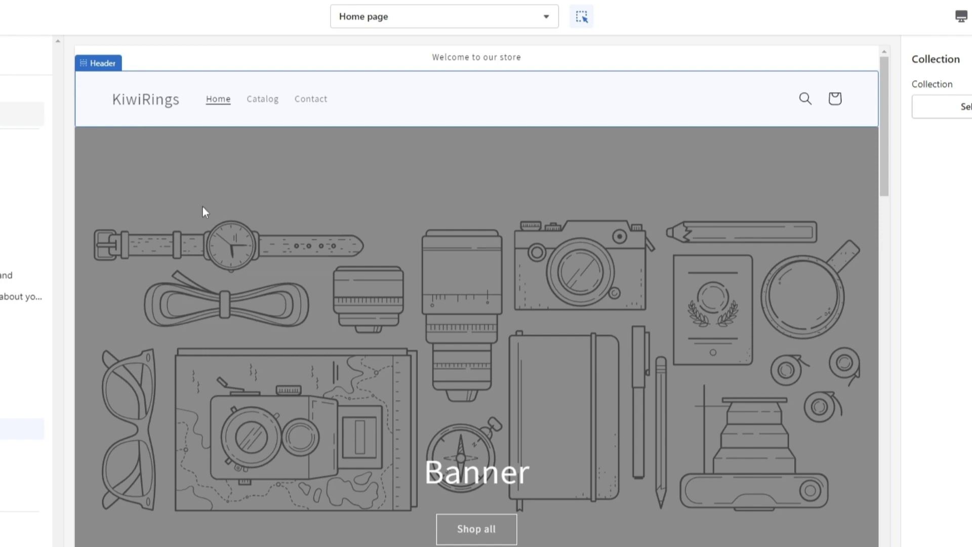
Select the Image banner and then the Rich text section in the preview to view their settings.
scroll(259, 213, down, 3)
click(395, 225)
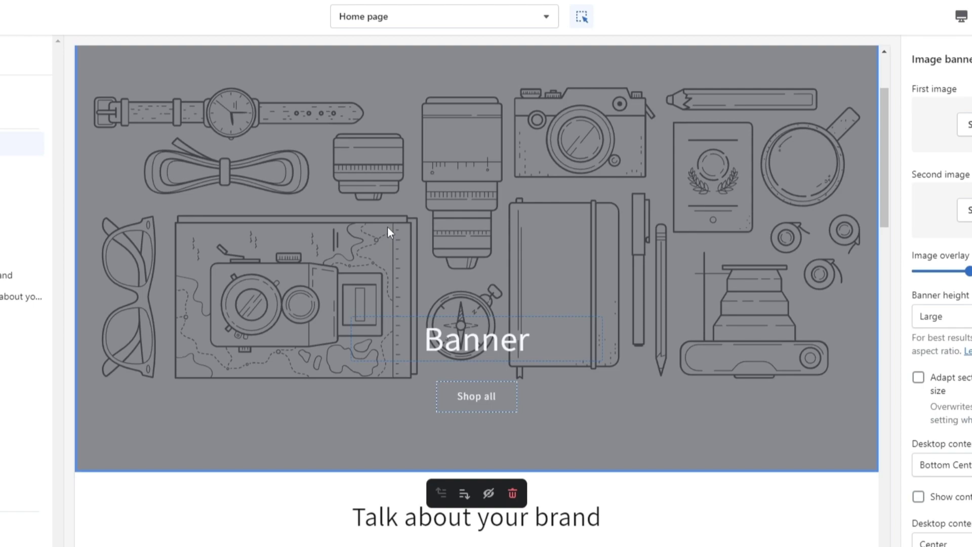
scroll(248, 284, down, 4)
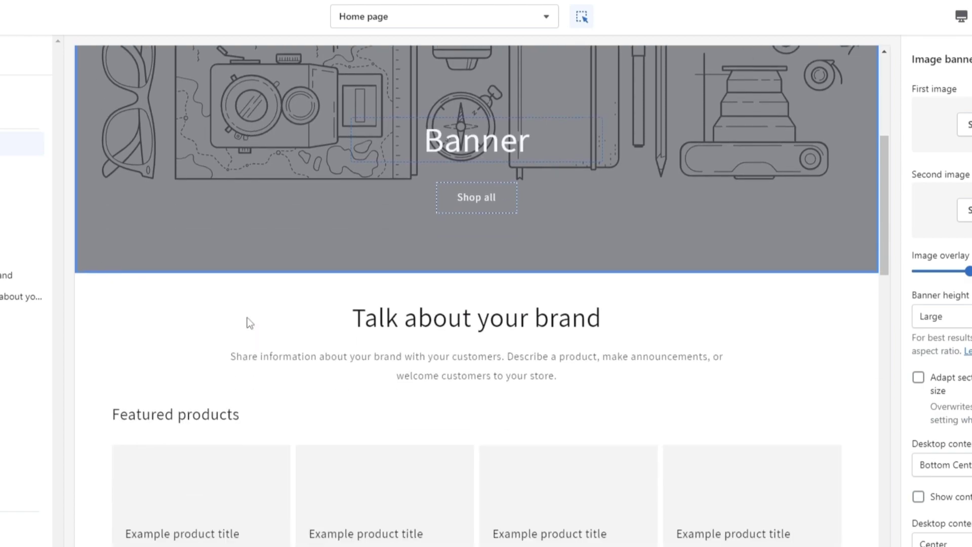
click(100, 339)
click(87, 386)
click(107, 357)
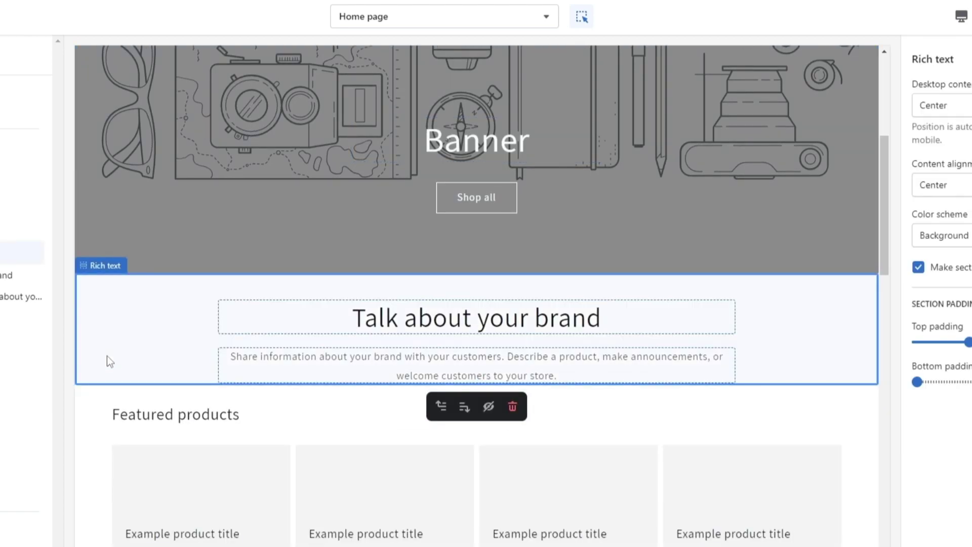
Set the Image banner's first image to the library photo of ringed hands writing.
scroll(258, 357, up, 3)
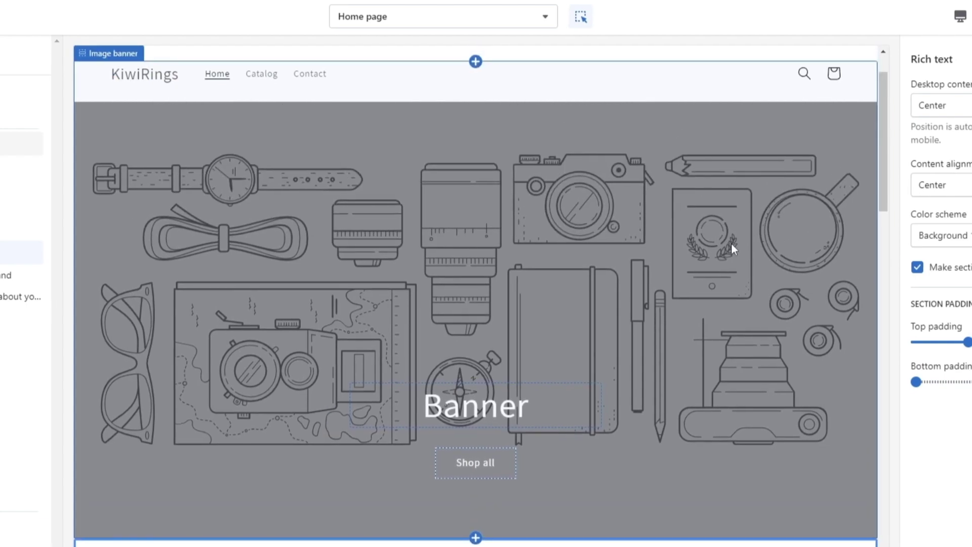
click(517, 253)
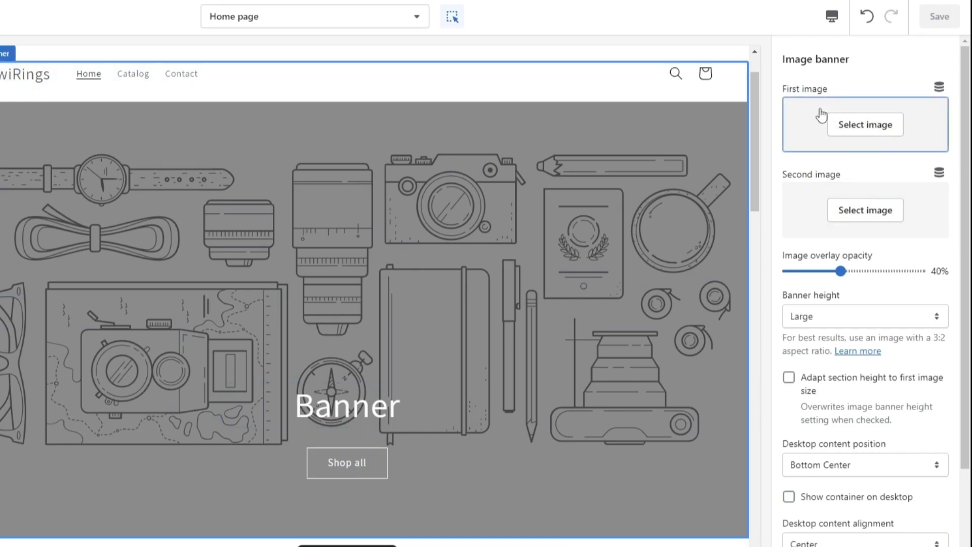
click(833, 121)
click(876, 147)
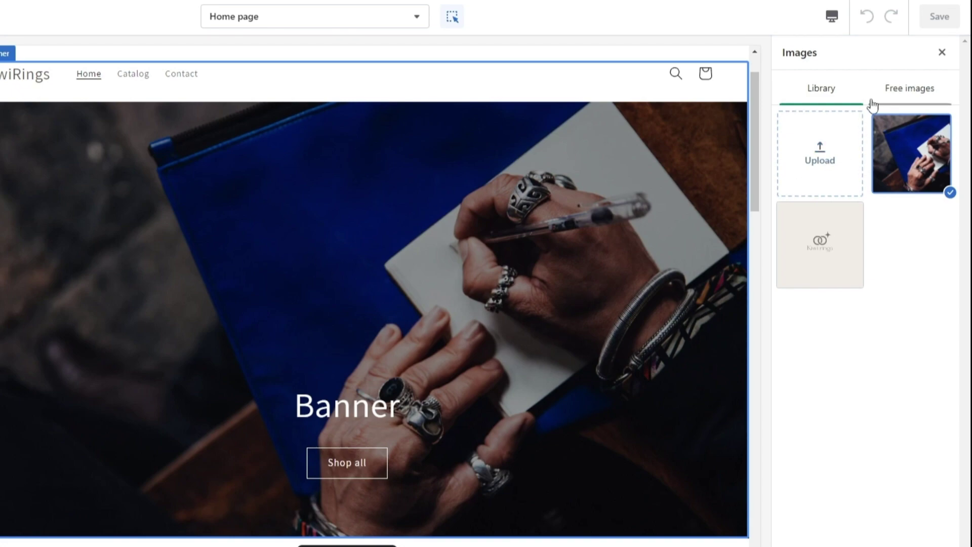
Browse the categories of free images offered for the banner.
click(899, 101)
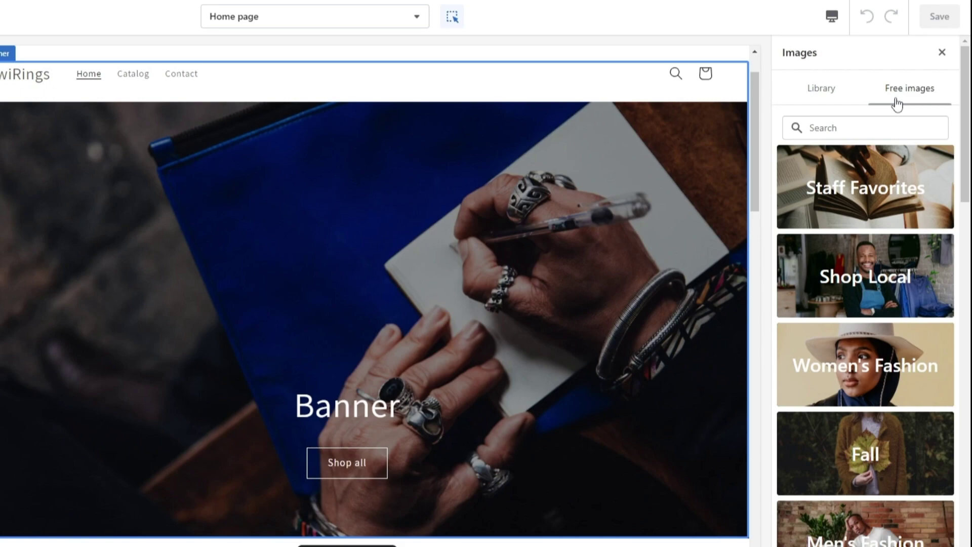
scroll(906, 495, down, 3)
scroll(868, 349, down, 3)
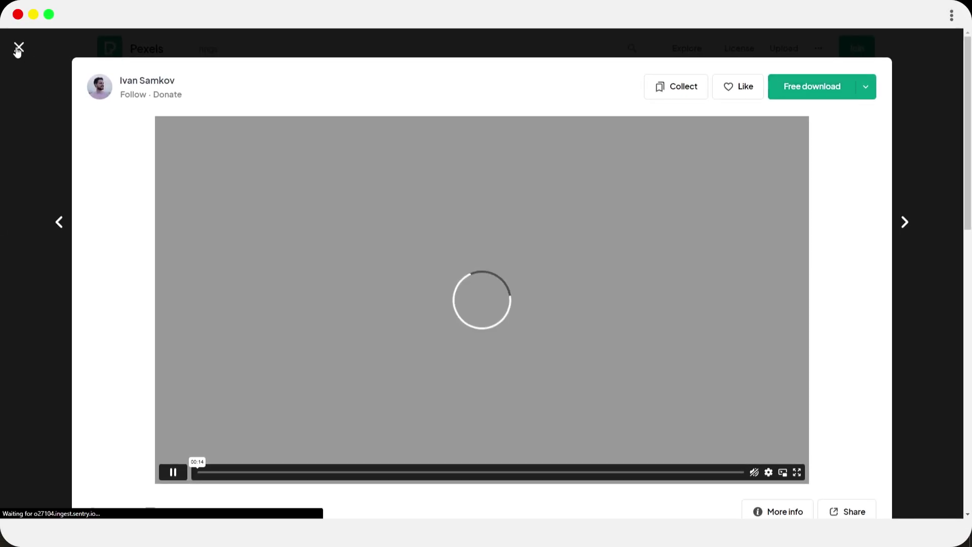
On Pexels, close the opened video and look through the video results for "rings".
click(18, 48)
scroll(126, 311, down, 15)
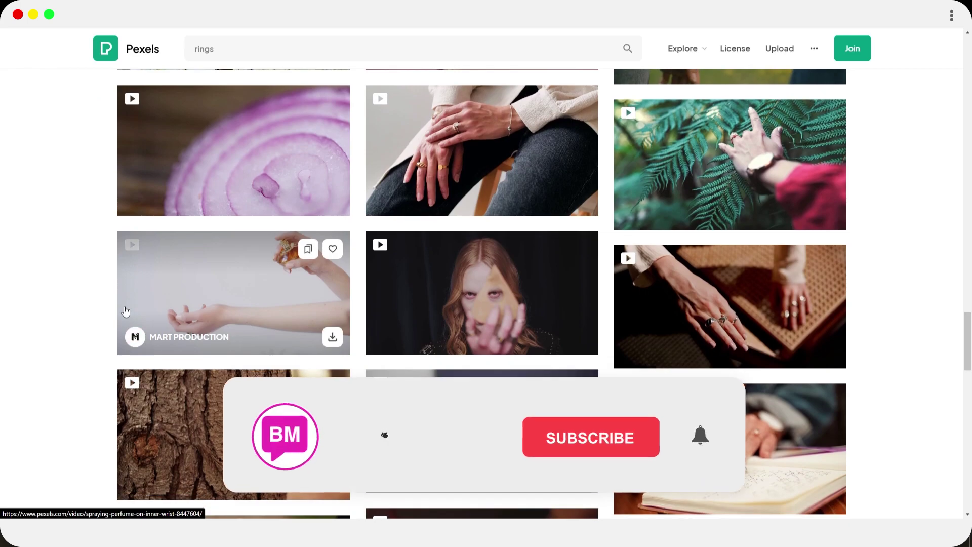
scroll(126, 311, up, 15)
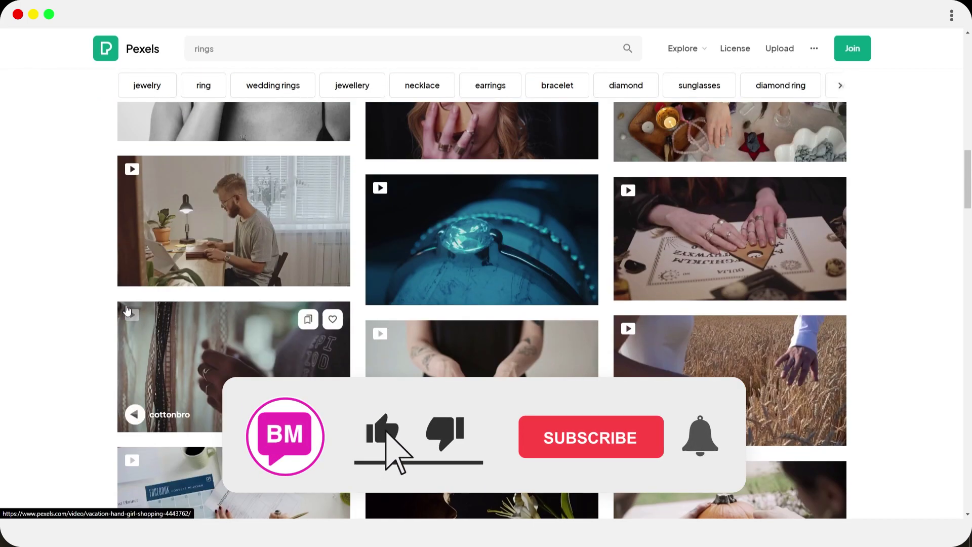
scroll(127, 310, up, 15)
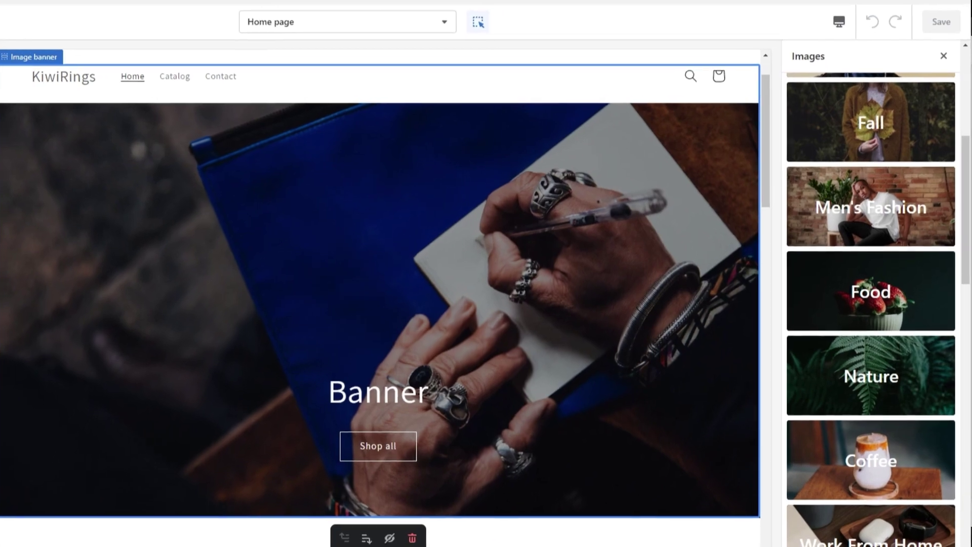
Back in the theme editor, search the free images for "rings" and use the man-with-rings-writing photo as the banner's first image.
scroll(638, 232, up, 1)
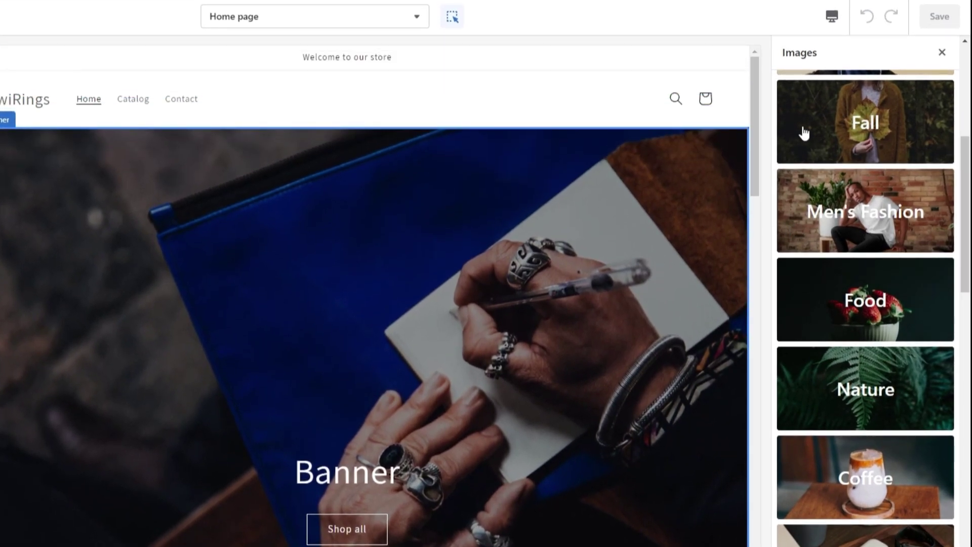
scroll(803, 130, up, 5)
click(849, 129)
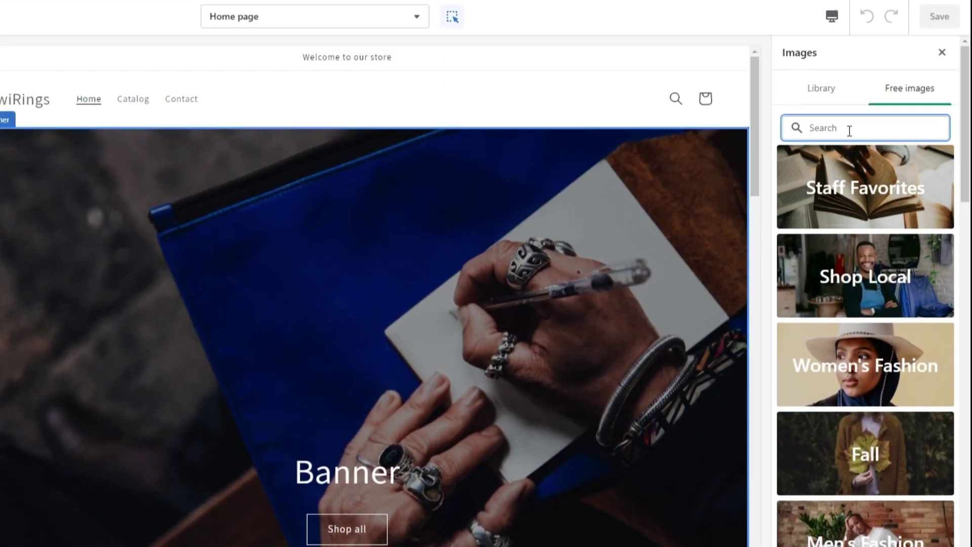
text(rings)
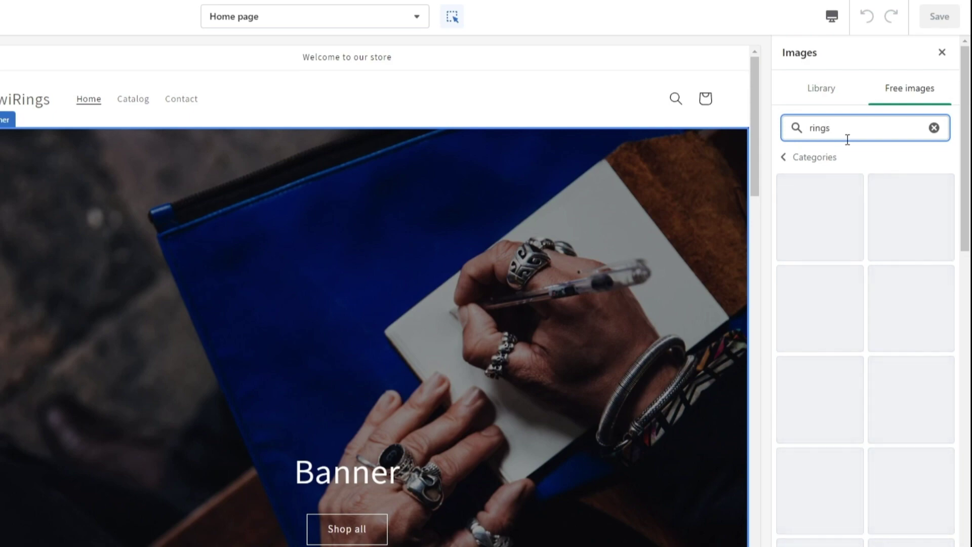
scroll(843, 223, down, 5)
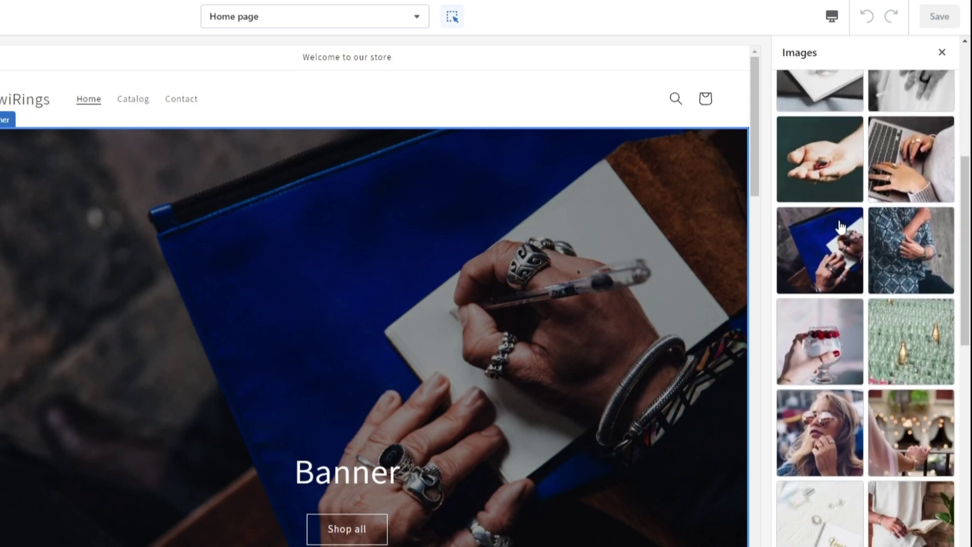
click(835, 271)
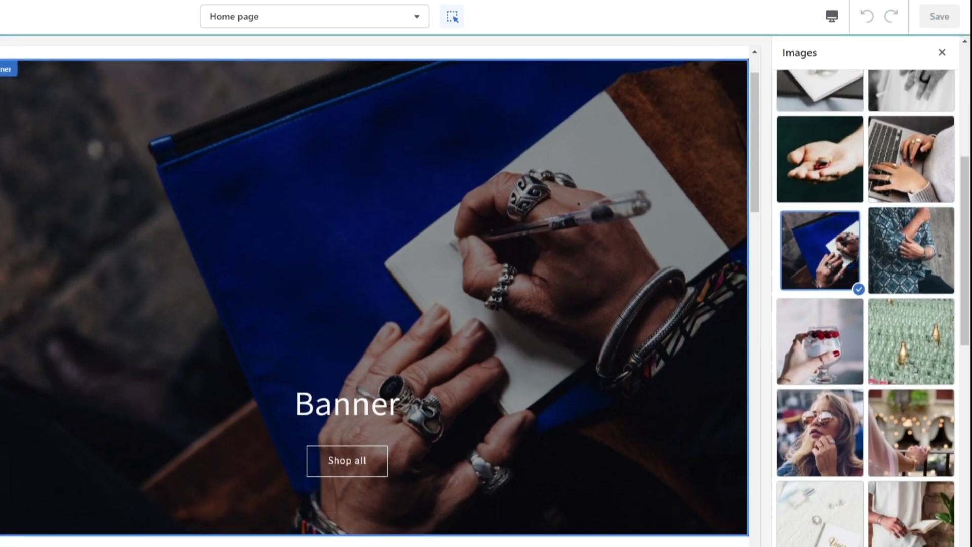
Close the image library and set the image banner's heading to "For The Rebels".
click(361, 341)
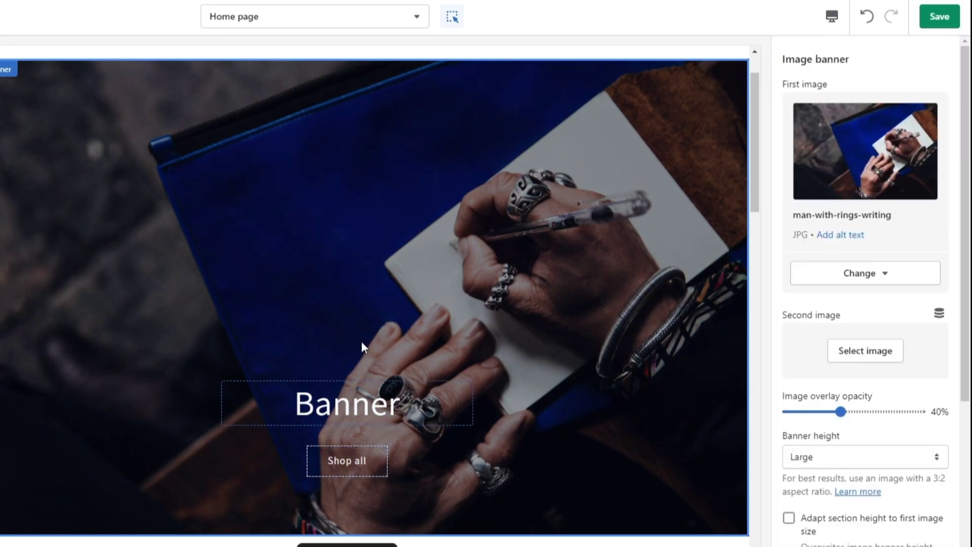
click(324, 410)
double_click(287, 399)
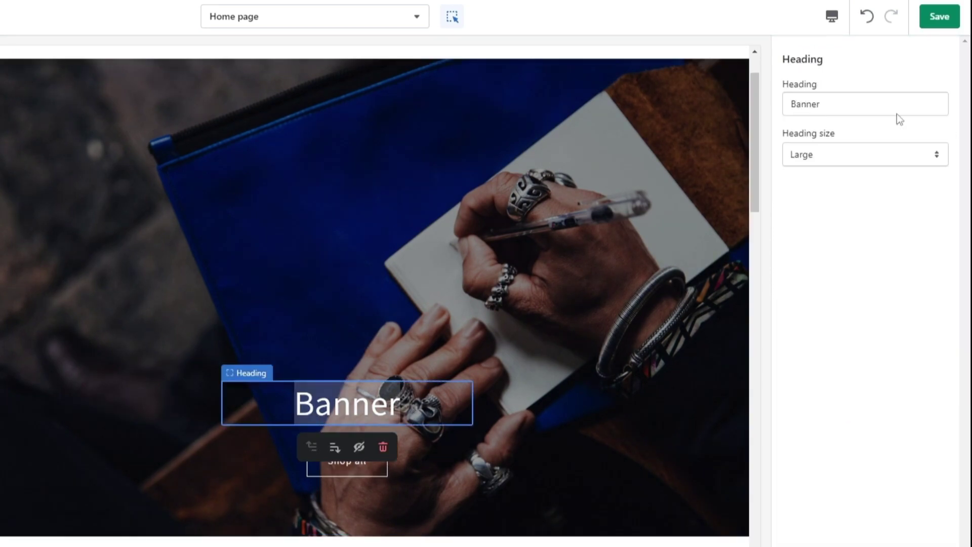
click(814, 106)
double_click(810, 104)
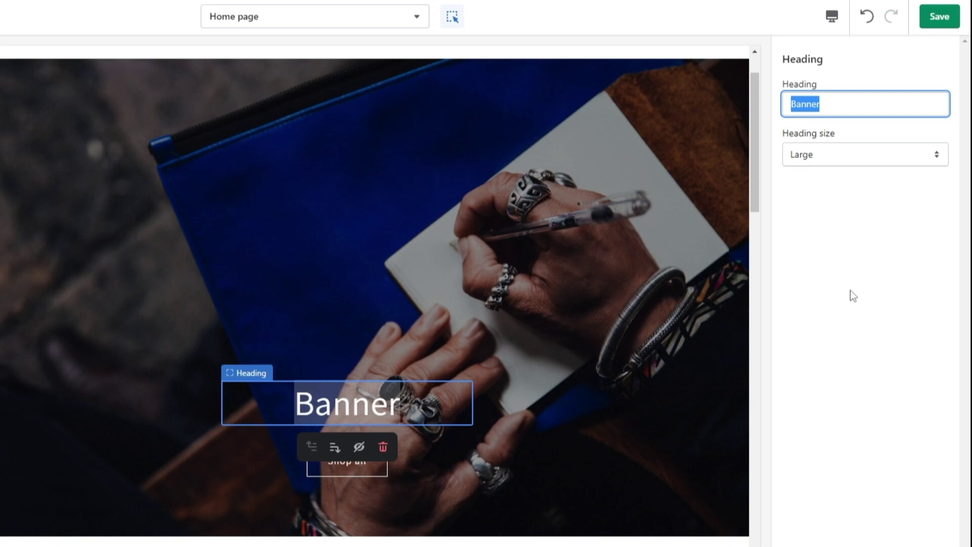
text(For The Rebels)
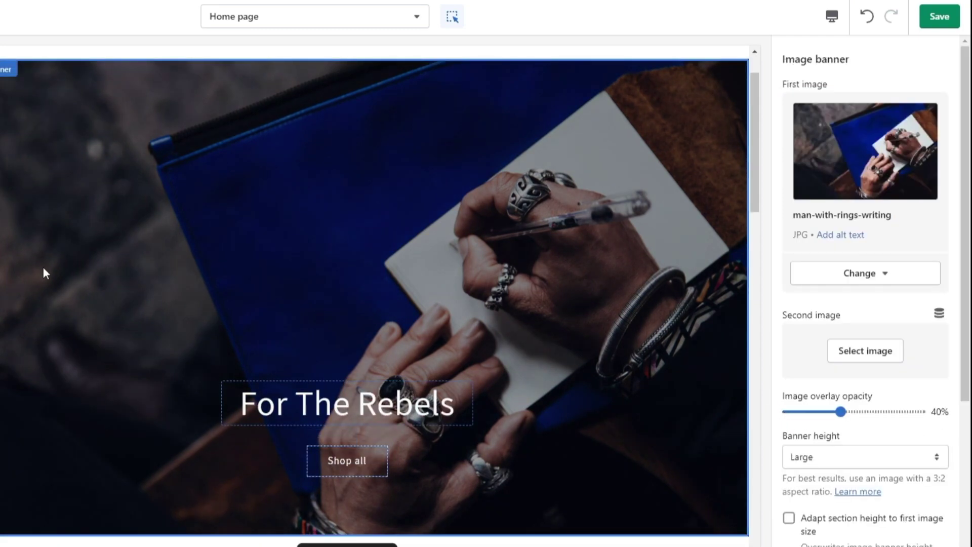
Lower the banner's image overlay opacity to 30% and set the banner height to Small.
scroll(787, 288, down, 3)
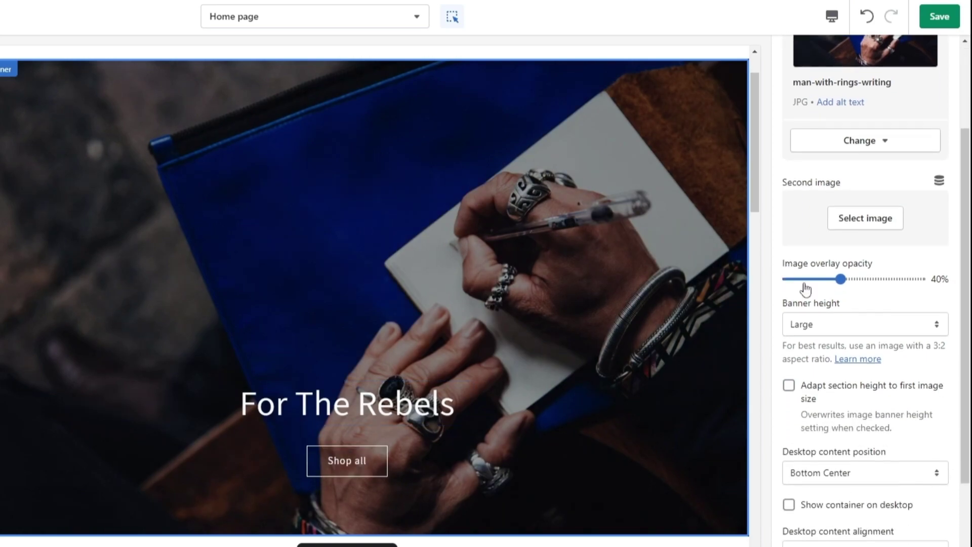
mouse_move(840, 279)
mouse_down()
mouse_move(801, 279)
mouse_move(882, 279)
mouse_move(812, 280)
mouse_move(825, 280)
mouse_up()
click(797, 335)
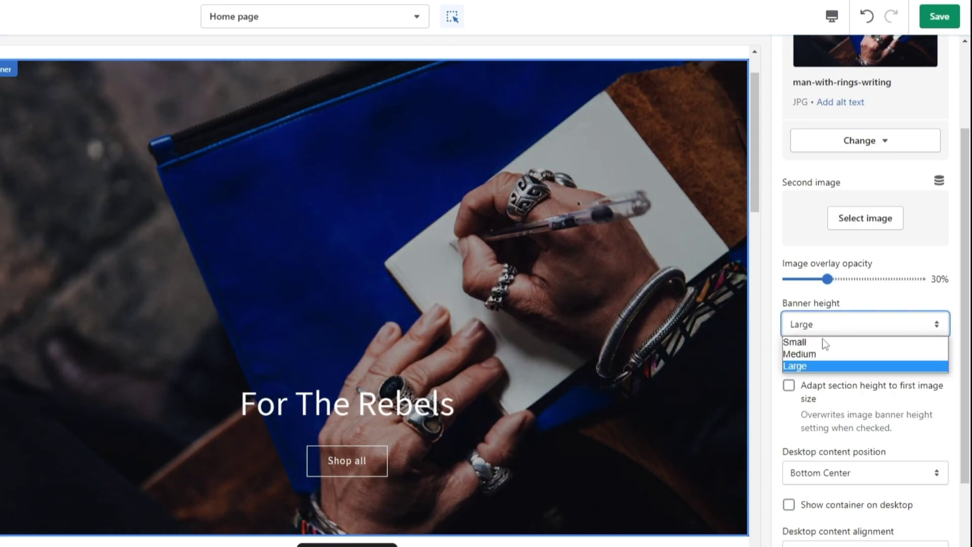
click(818, 351)
click(818, 332)
click(819, 339)
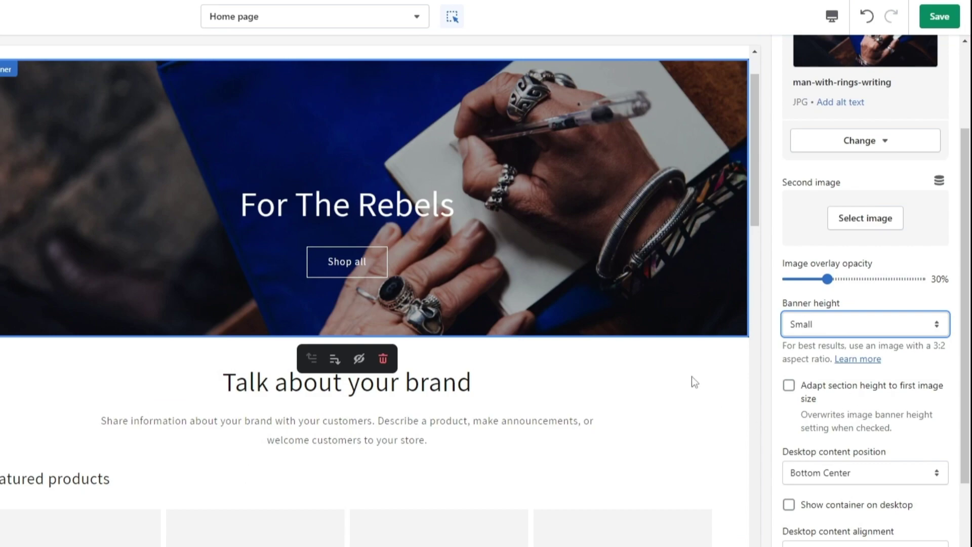
Look over the home page's lower sections and the theme settings categories, and return to the section list.
click(692, 375)
click(761, 324)
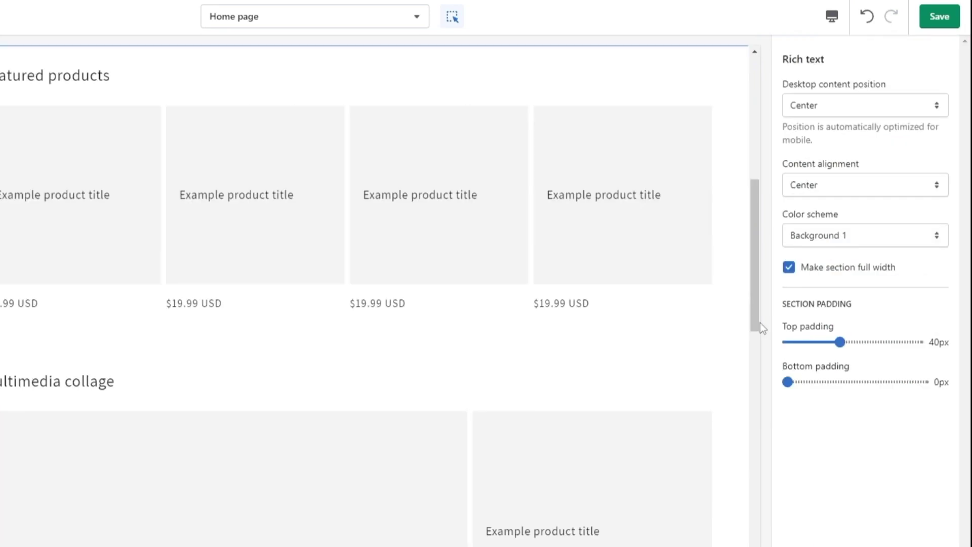
drag(762, 339, 752, 184)
click(678, 208)
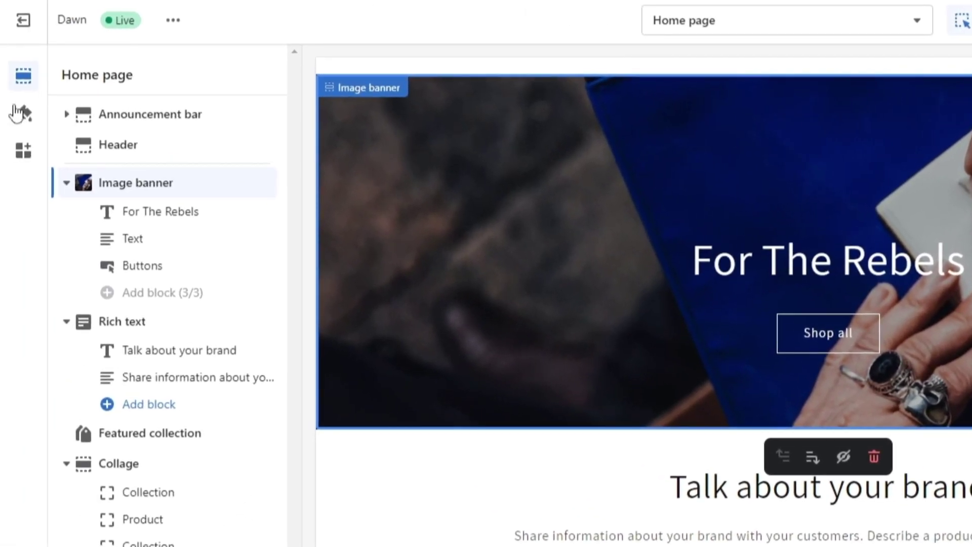
click(20, 110)
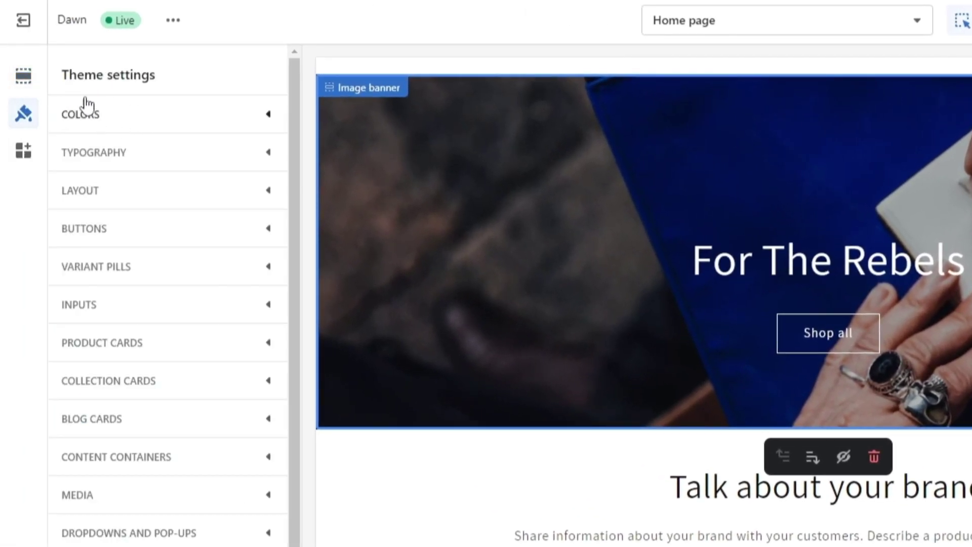
click(18, 94)
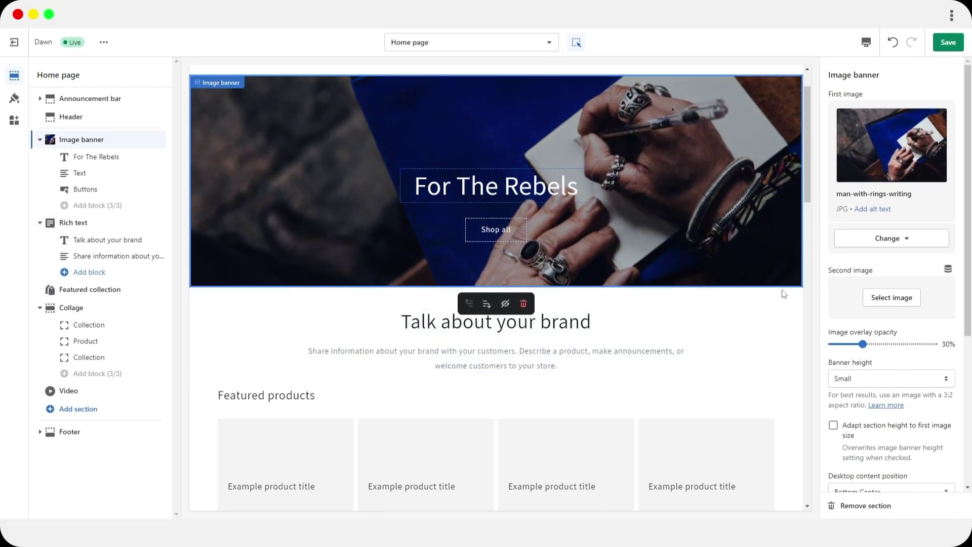
View the settings of the "Talk about your brand" heading, the Rich text section and the announcement.
click(462, 329)
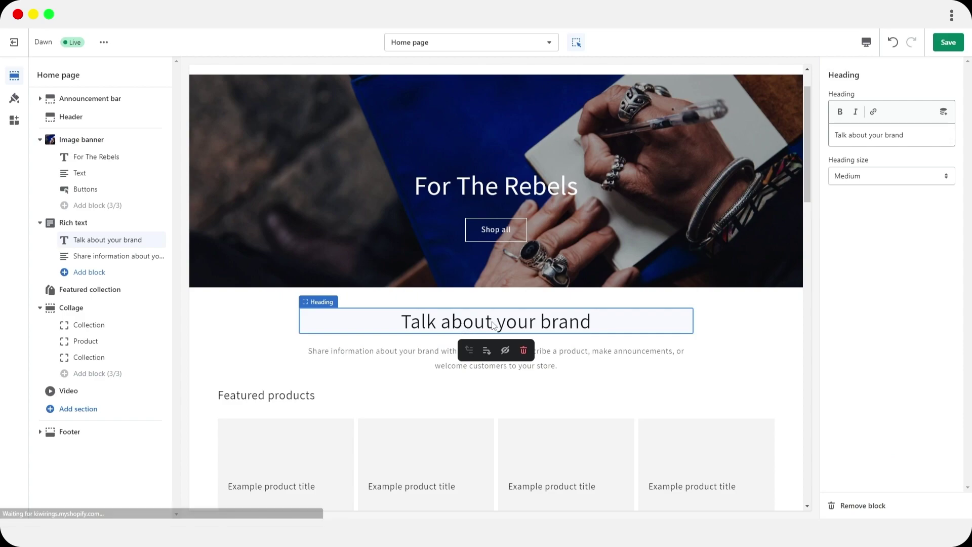
click(385, 365)
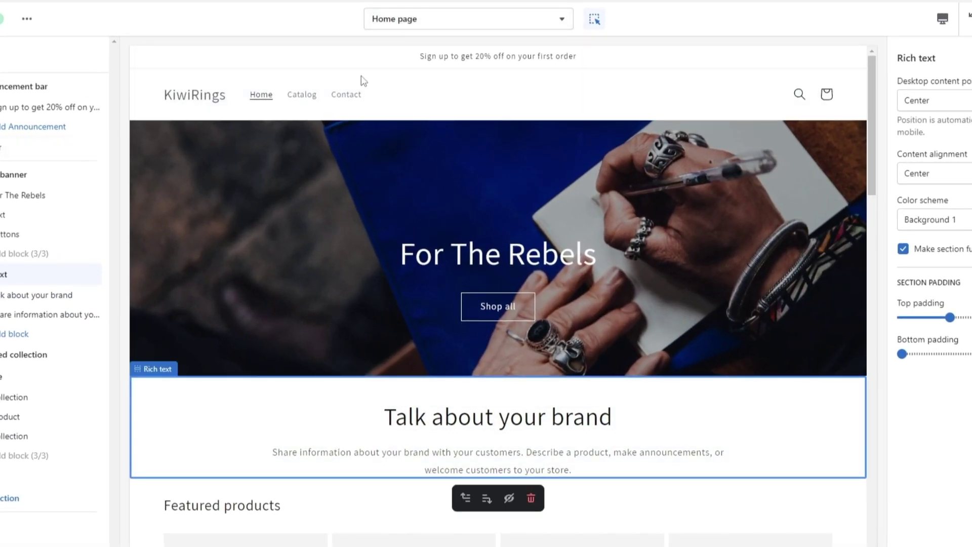
click(482, 57)
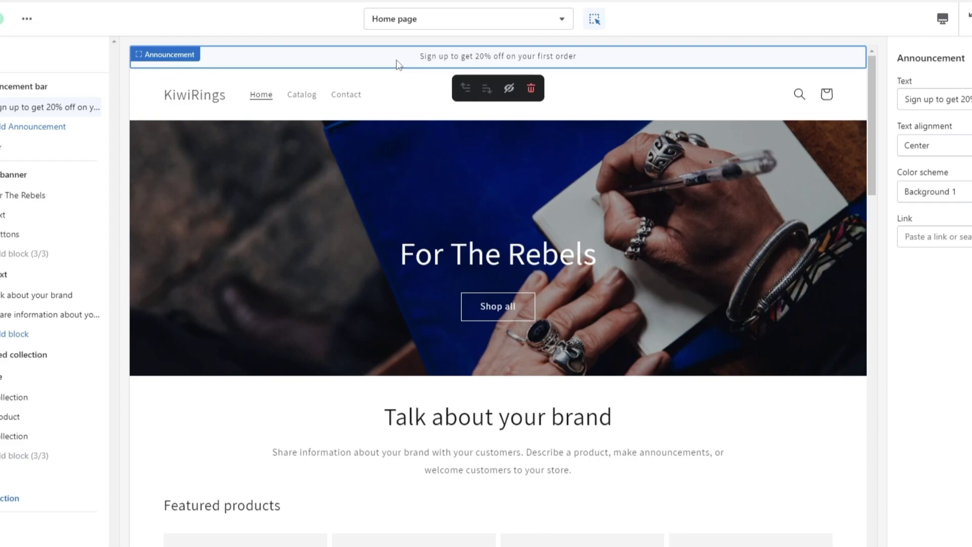
Set the header's logo image to the Diamond_Rings_Logo picture from the image library.
click(2, 155)
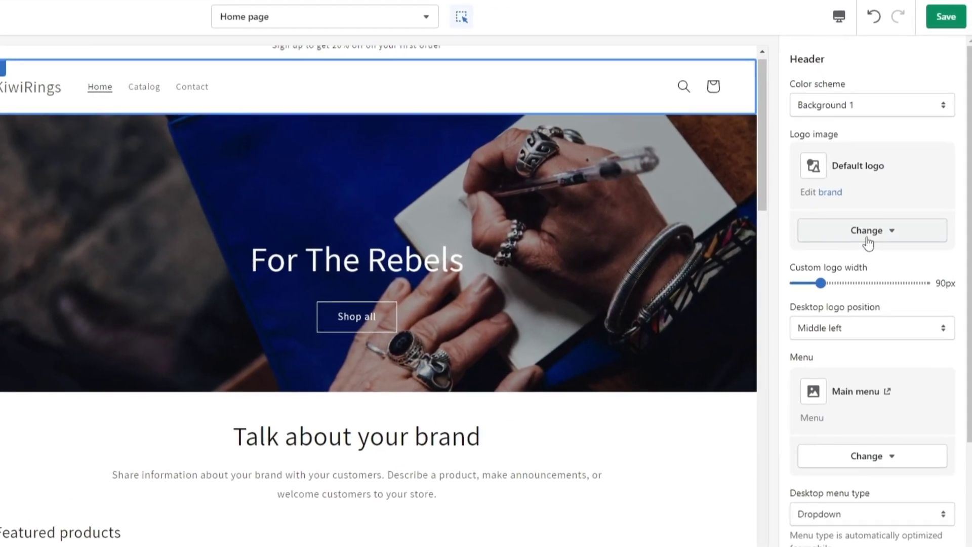
click(970, 222)
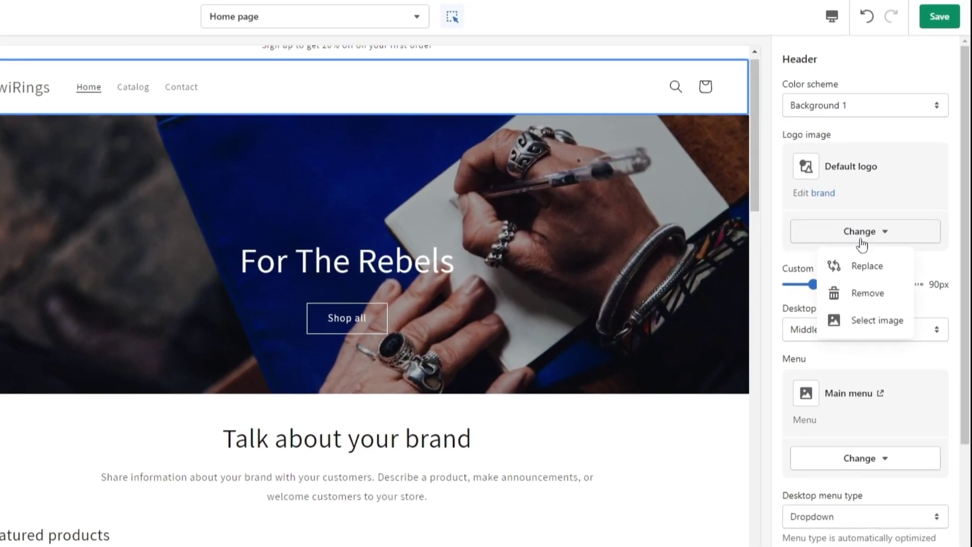
click(864, 320)
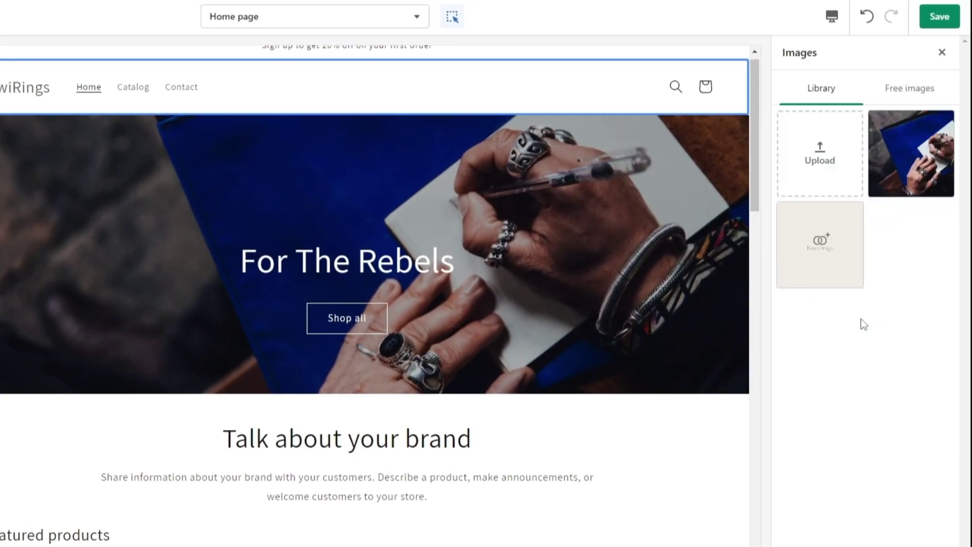
click(839, 239)
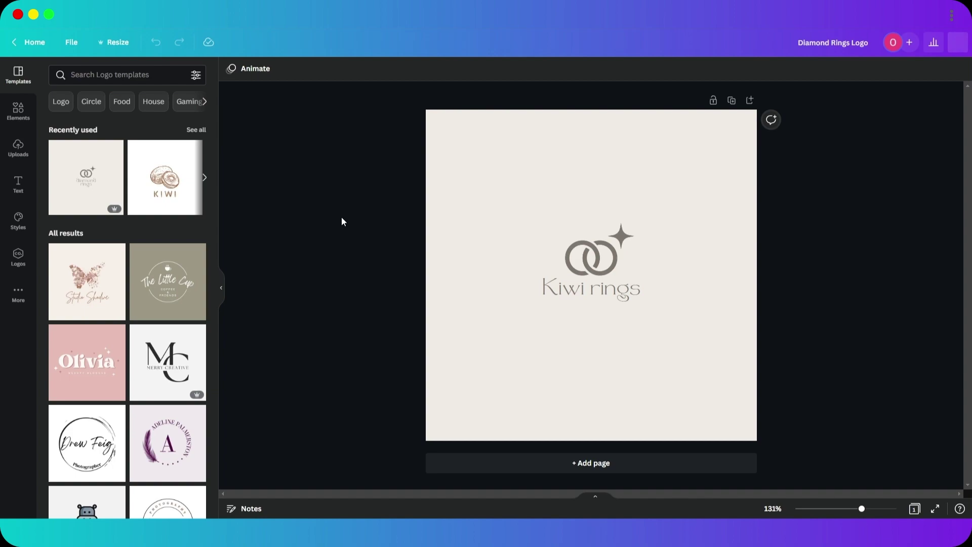
Switch to the Canva logo design, apply the recently used interlocking-rings template and select the brand name text.
click(103, 192)
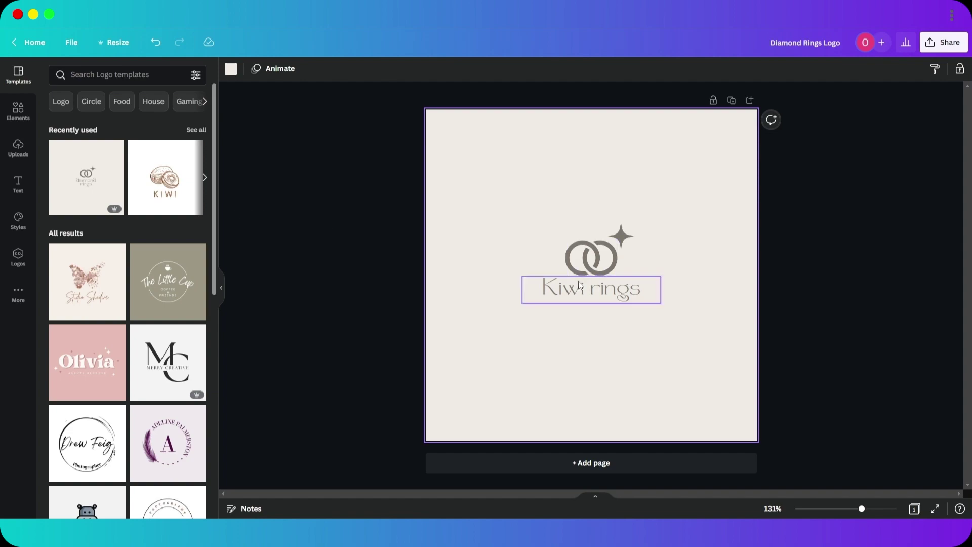
click(86, 178)
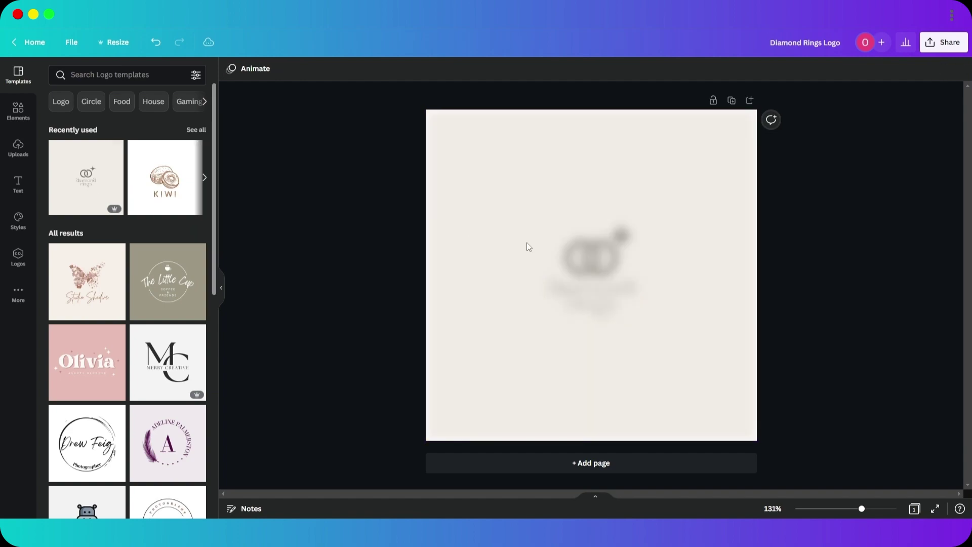
mouse_move(64, 200)
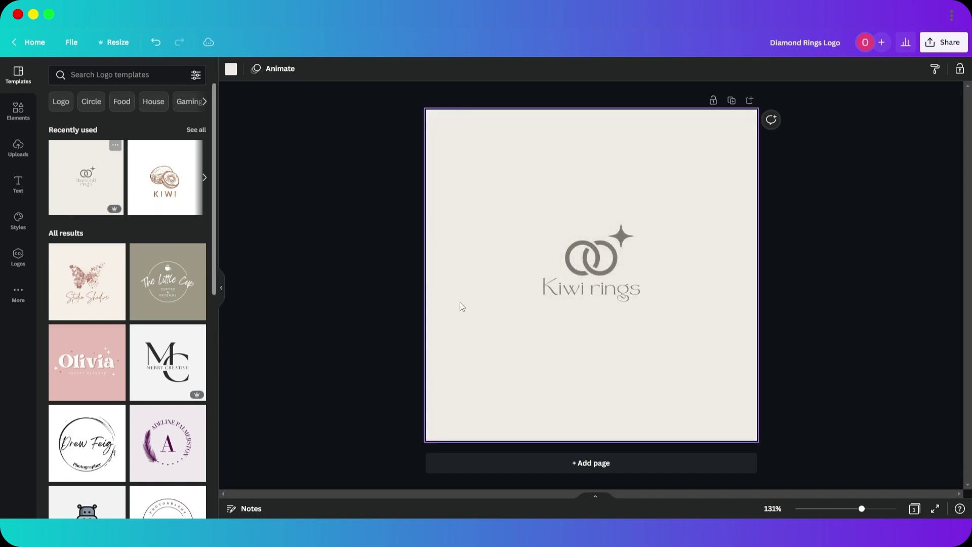
click(591, 296)
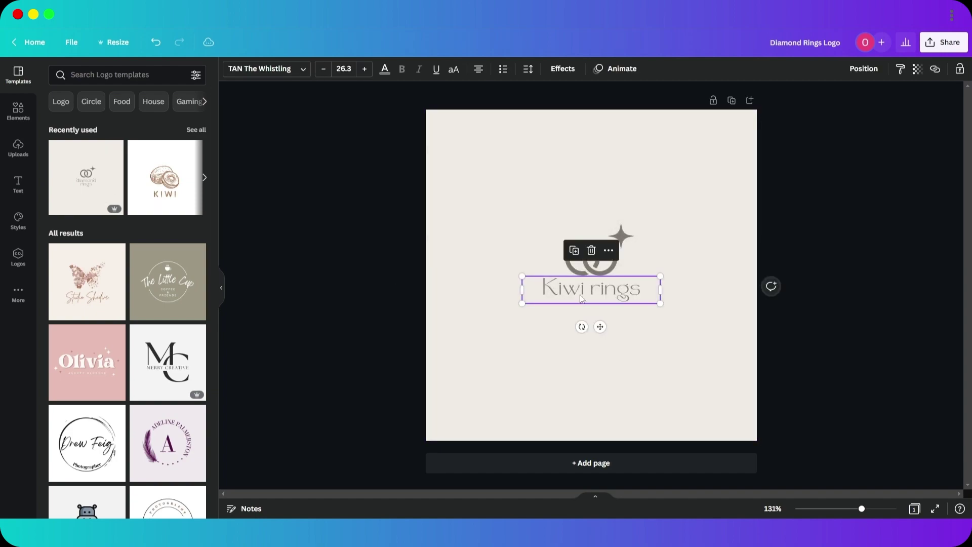
Add a second page to the logo design with the brand name written as "Kiwi Rings", and look over the pages.
click(591, 467)
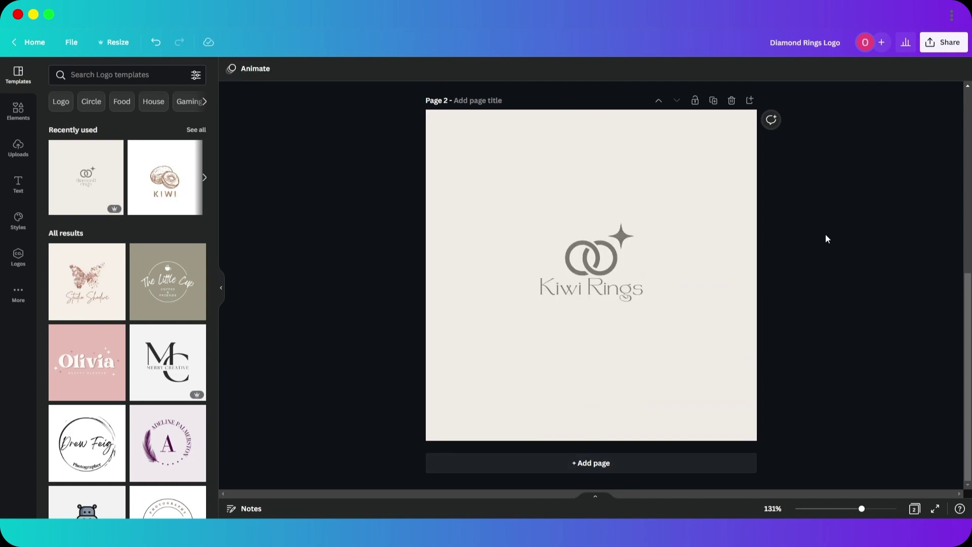
scroll(244, 98, up, 2)
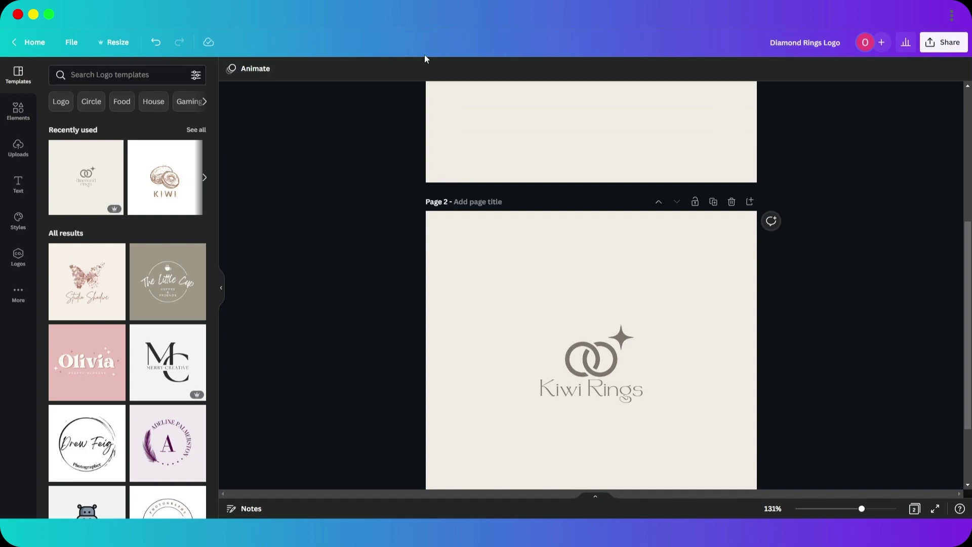
scroll(329, 154, down, 1)
scroll(321, 155, up, 6)
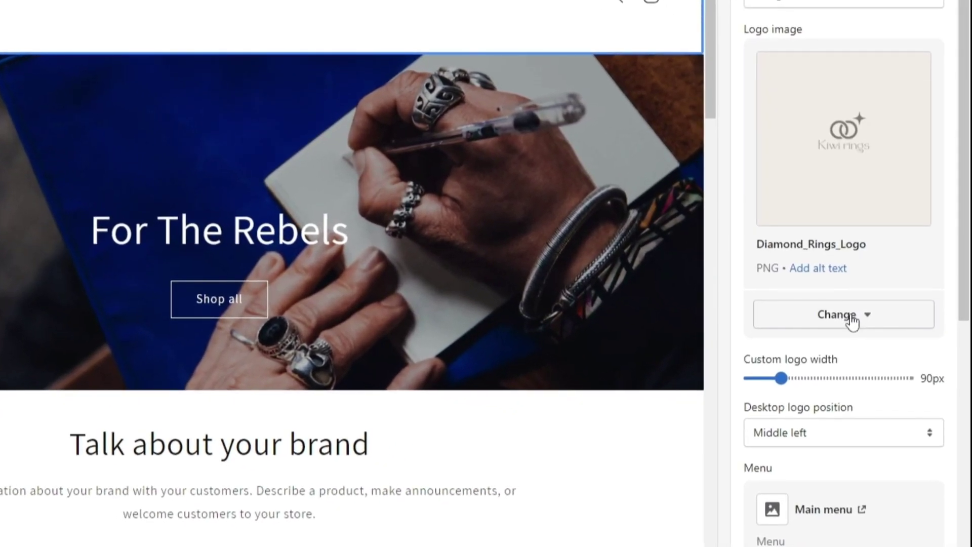
Back in the Shopify theme editor, check the change options for the header's logo image and view the header on the page.
click(872, 357)
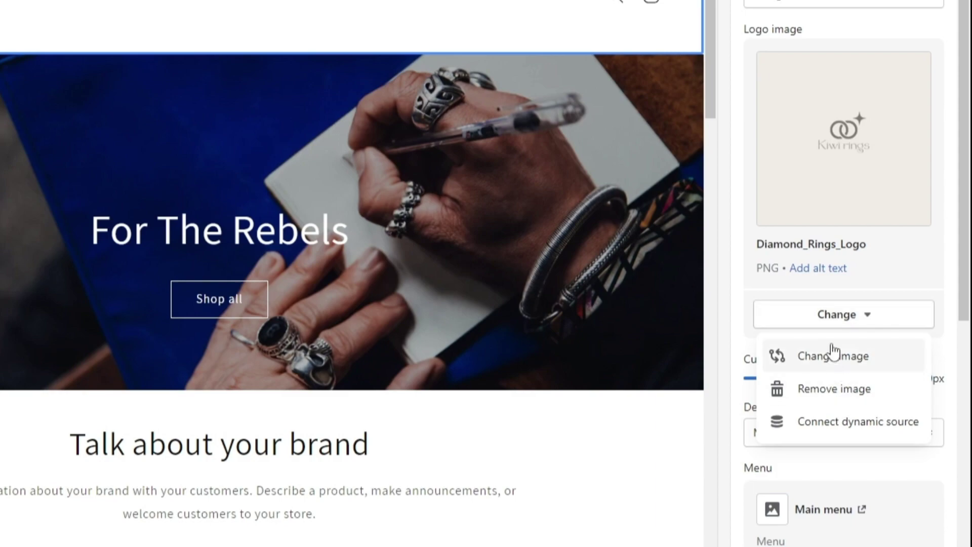
click(806, 319)
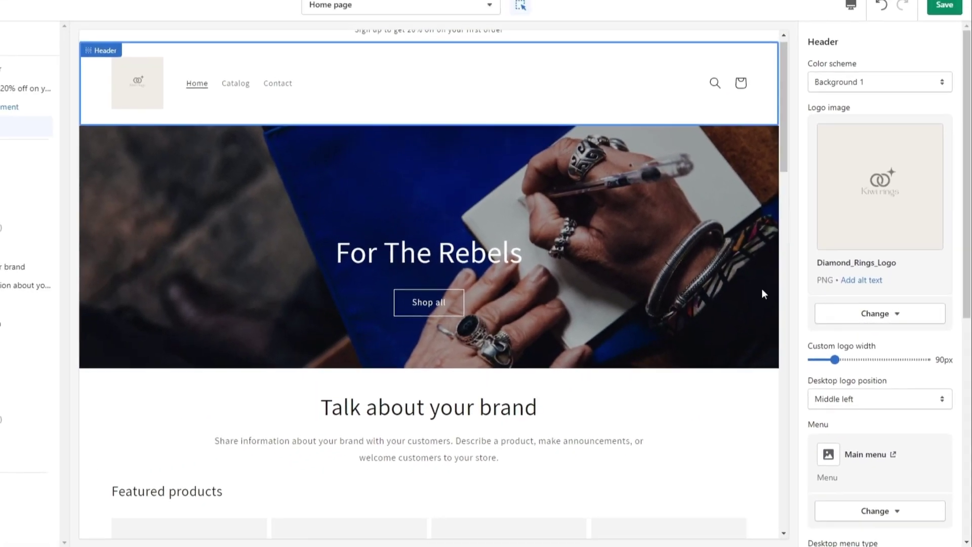
scroll(766, 236, down, 2)
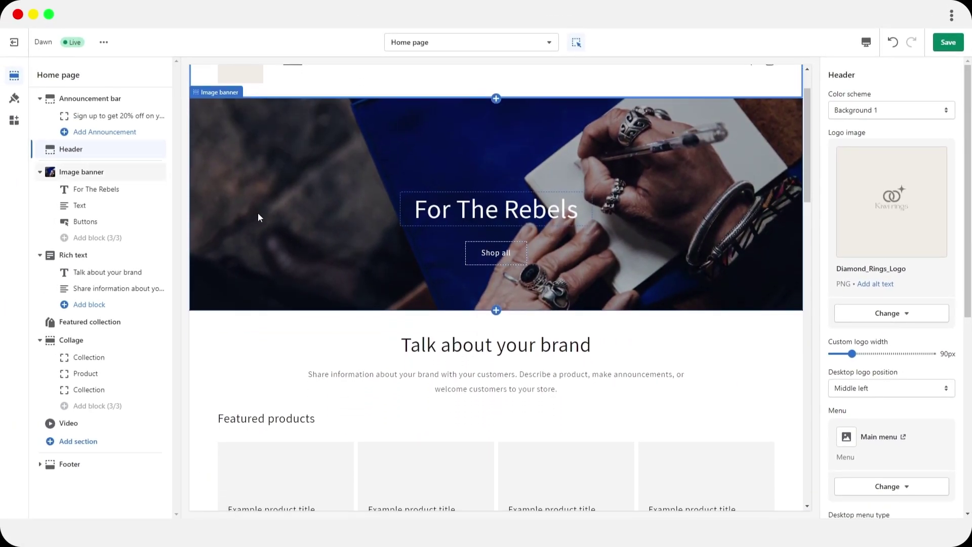
Set the image banner's heading to "Kiwi Rings".
click(86, 175)
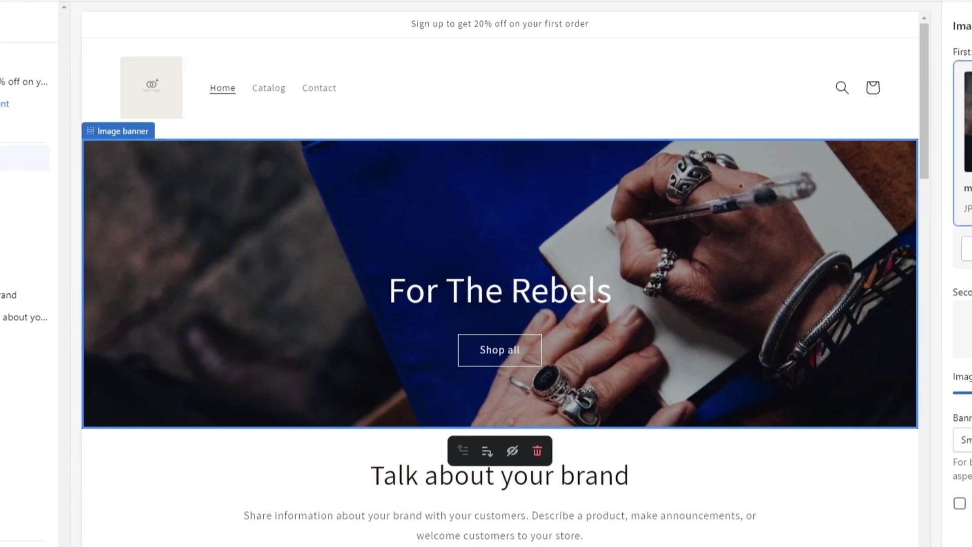
click(503, 294)
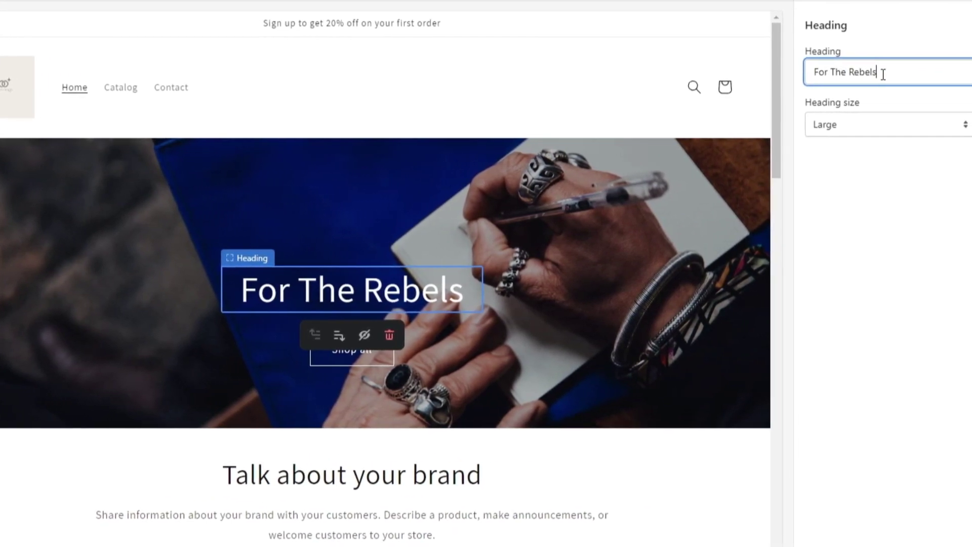
drag(883, 74, 802, 76)
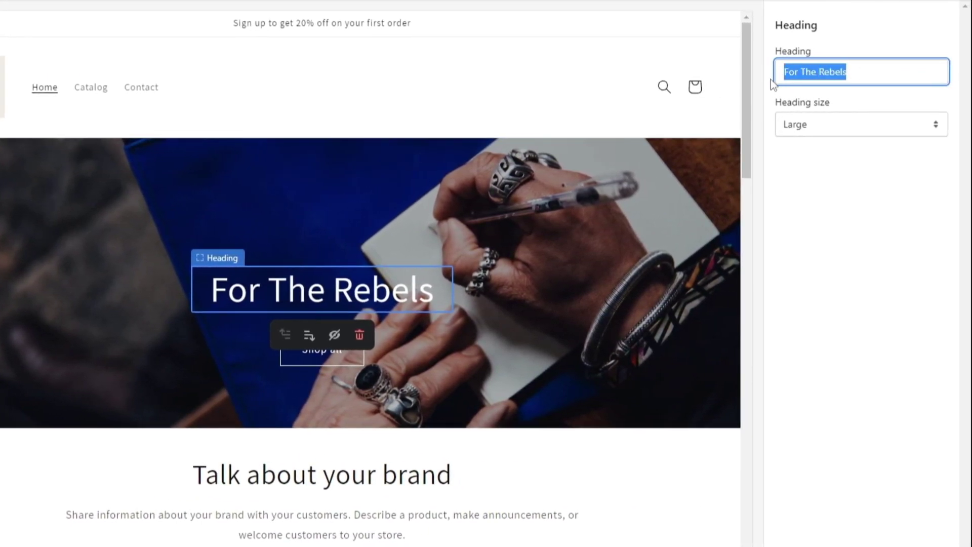
key(Tab)
triple_click(845, 76)
text(Kiwi Rings)
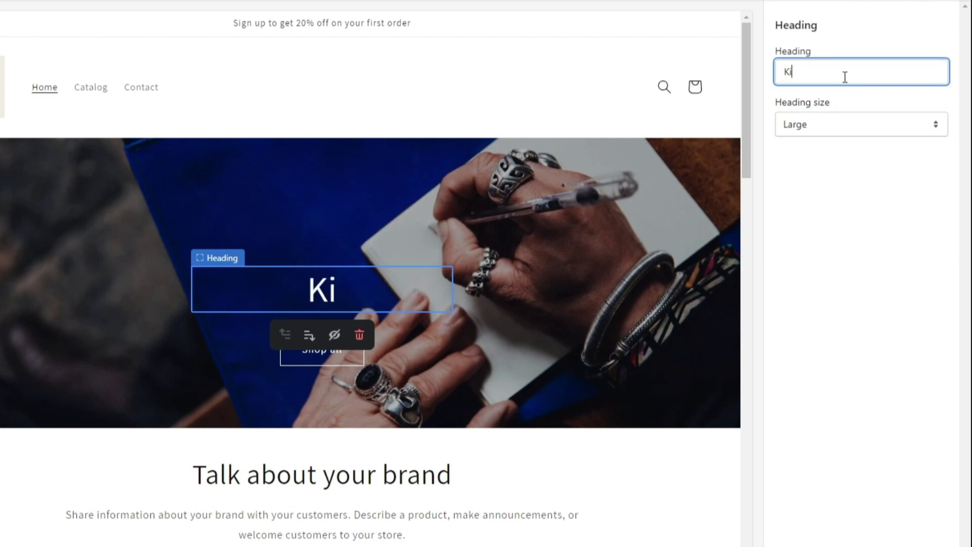
click(881, 221)
Set the Rich text section's heading to "For The Rebels" and check it on the page.
scroll(469, 244, down, 3)
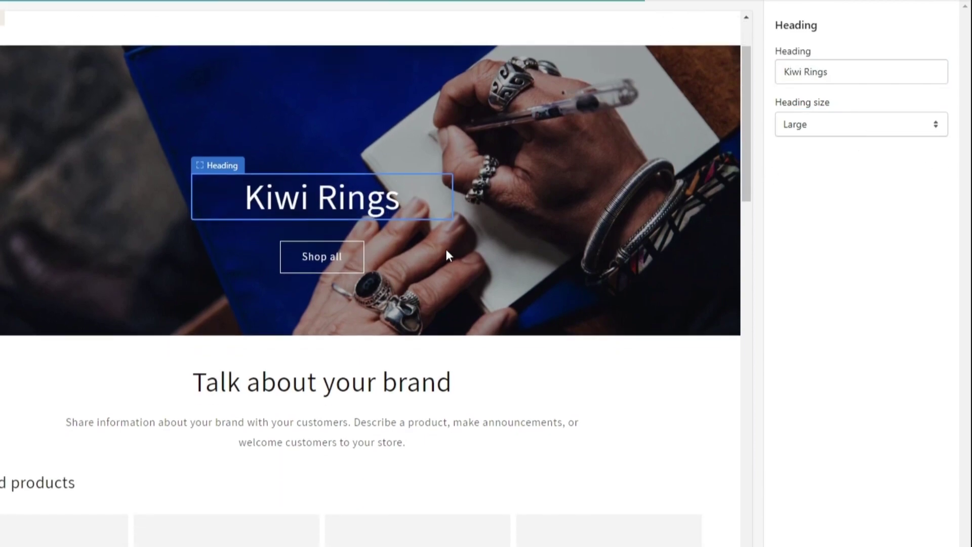
click(295, 365)
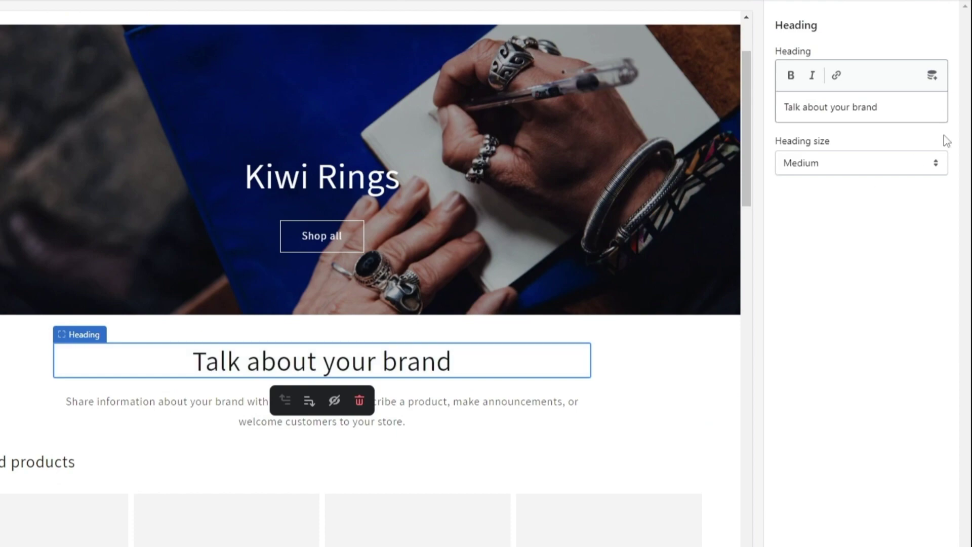
triple_click(843, 112)
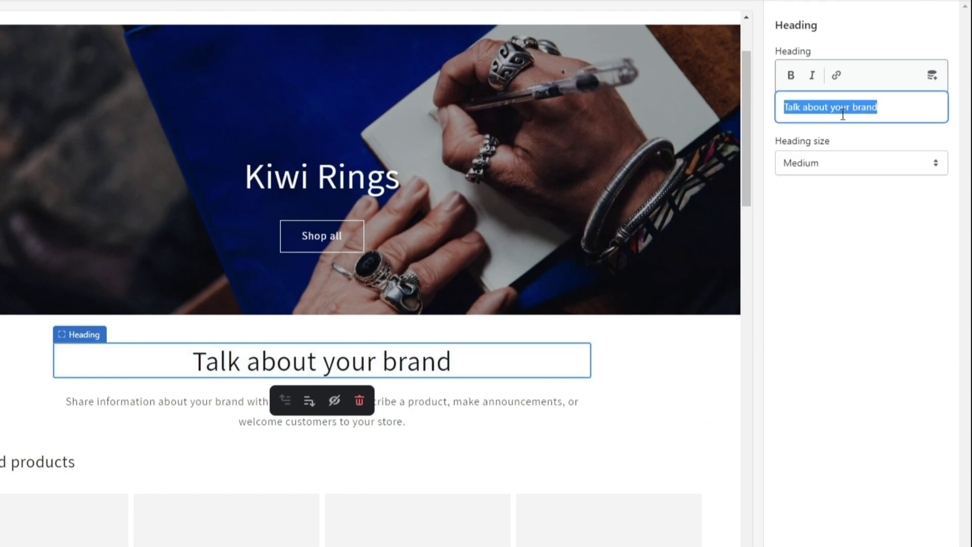
text(For The Rebels)
scroll(545, 219, up, 5)
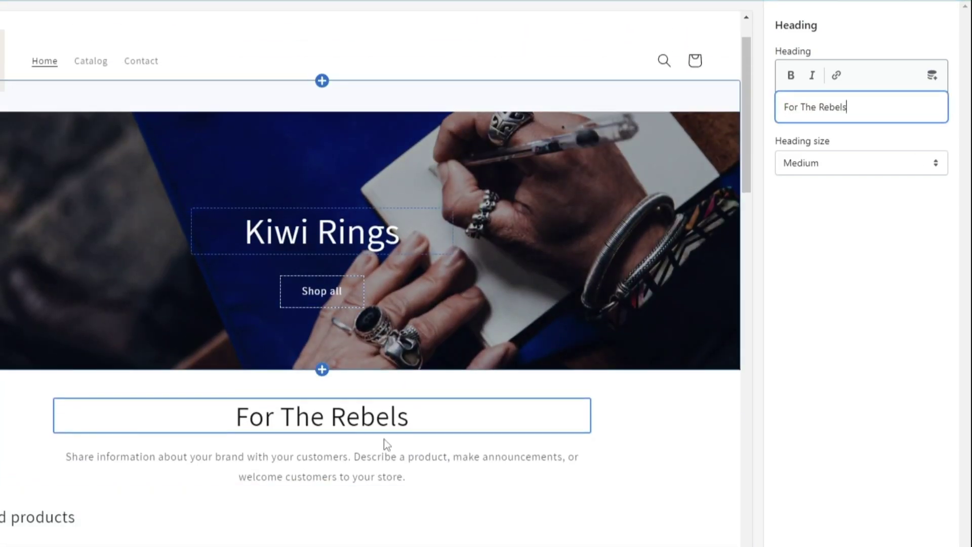
click(798, 397)
scroll(297, 253, down, 5)
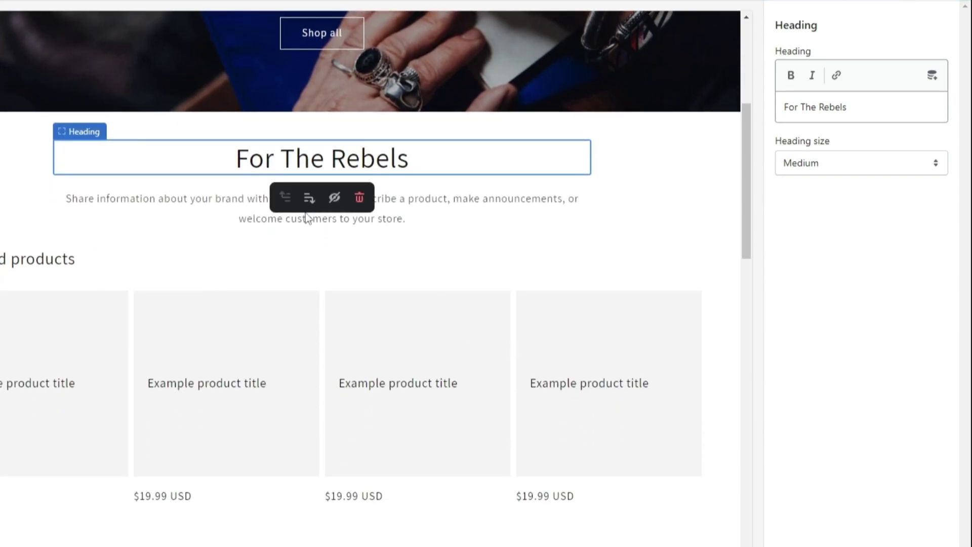
Check the Rich text description's settings, look over the sections below it and select the Featured products section.
click(368, 219)
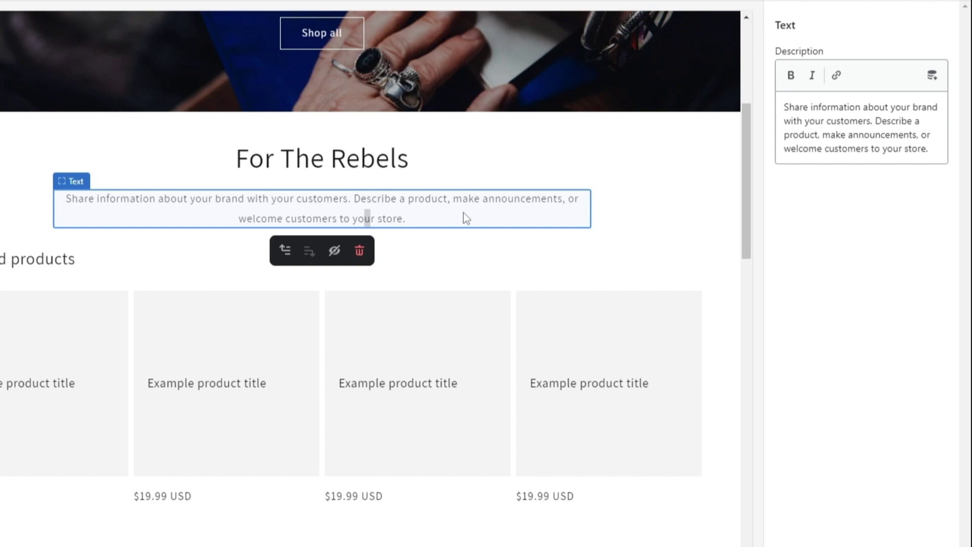
click(672, 197)
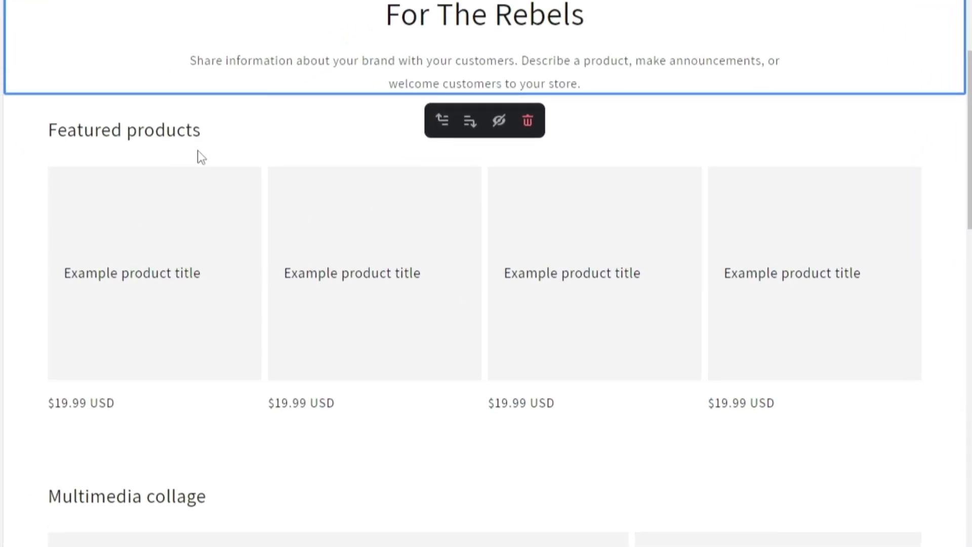
scroll(245, 420, down, 5)
scroll(349, 300, up, 5)
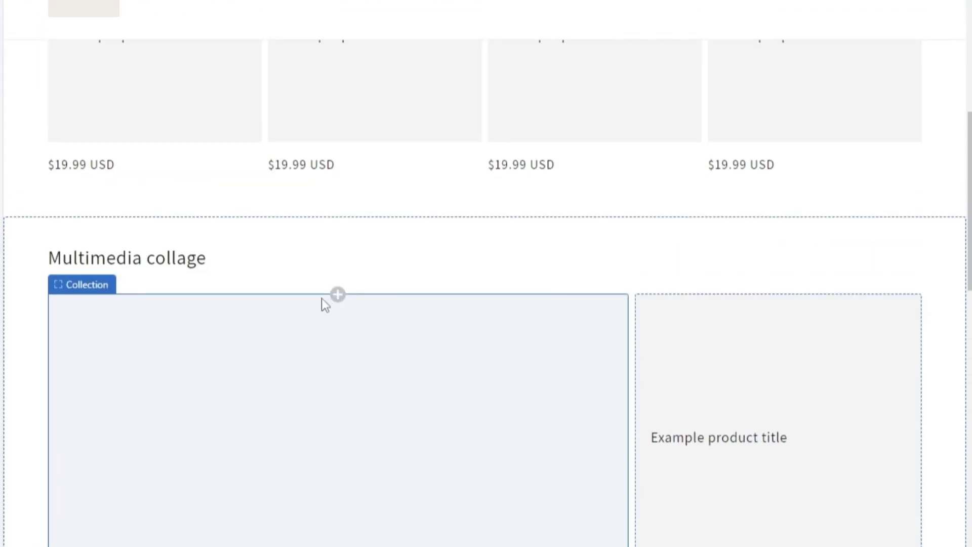
click(248, 138)
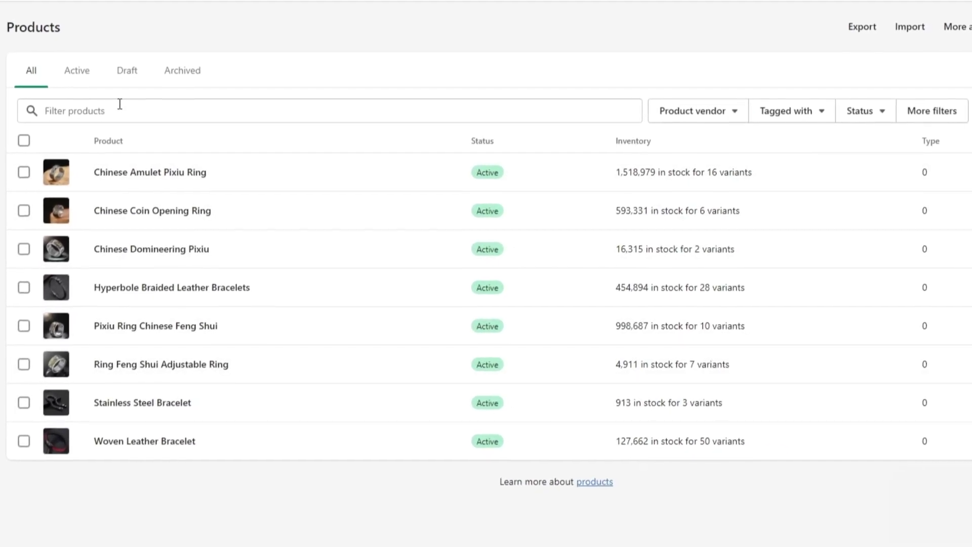
In the store admin's Products list, open a blank Add product form and examine its fields from title through the end.
click(932, 90)
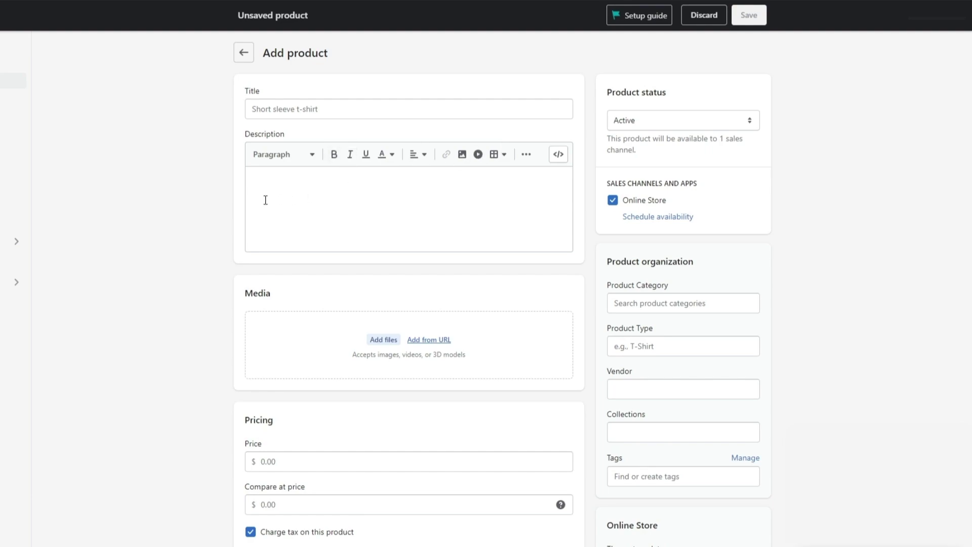
scroll(339, 238, down, 2)
scroll(279, 228, down, 2)
scroll(348, 293, down, 4)
scroll(516, 312, down, 3)
scroll(464, 341, down, 2)
scroll(462, 340, up, 10)
key(alt+Left)
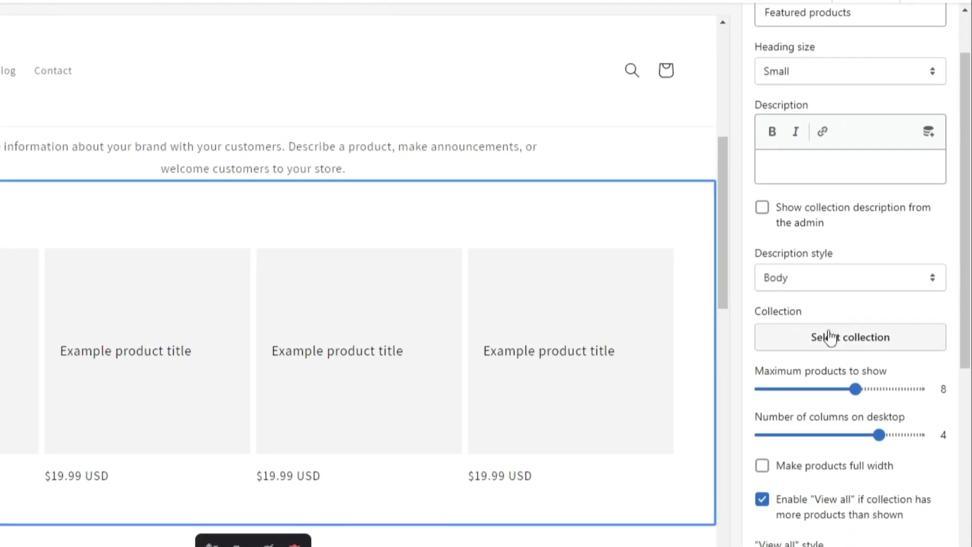
Review the Featured collection section's settings in the theme editor, assign the Punk collection to it and save the theme.
scroll(860, 341, down, 10)
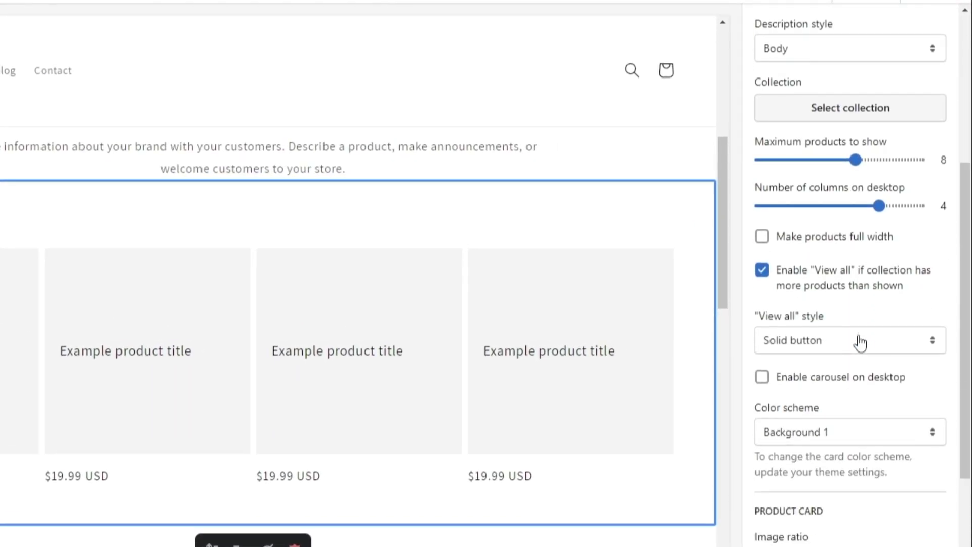
scroll(819, 524, down, 1)
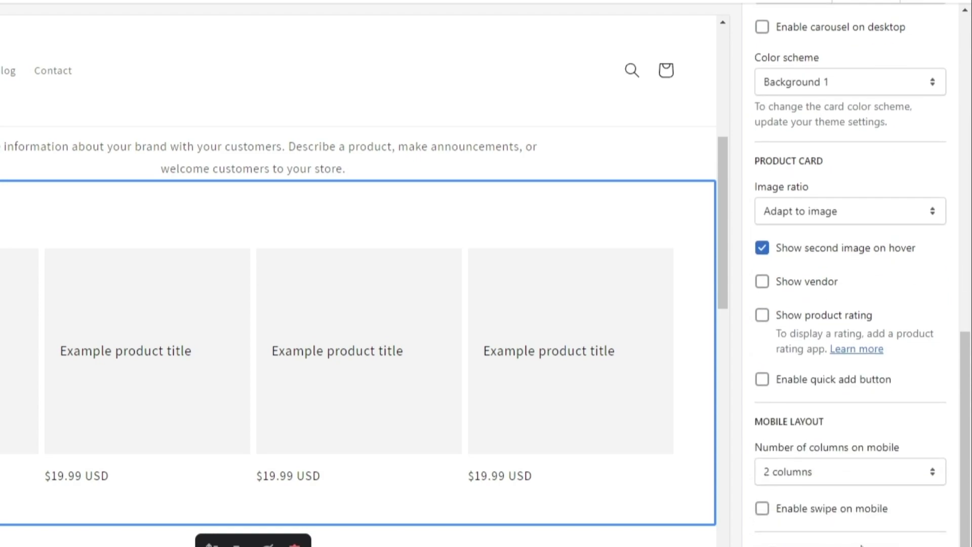
scroll(863, 532, up, 12)
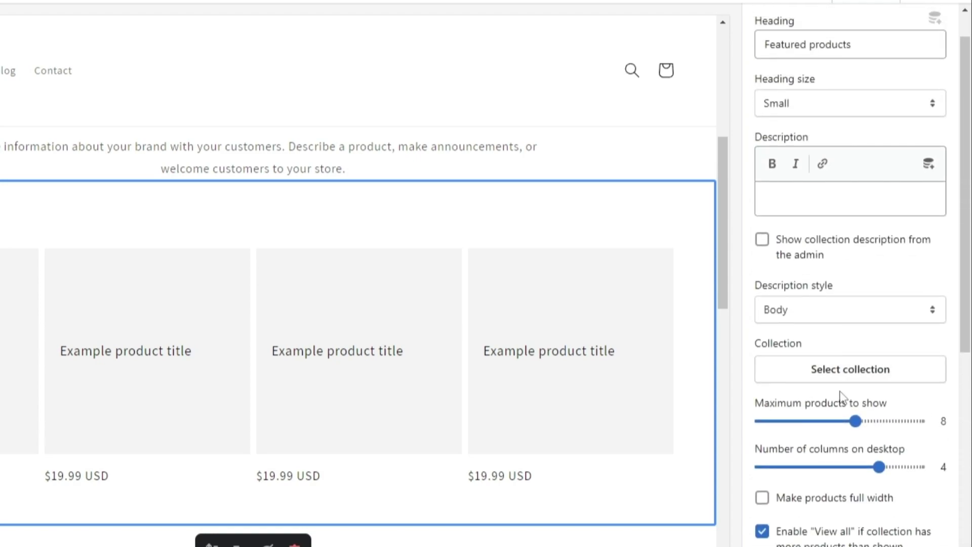
click(837, 380)
click(843, 212)
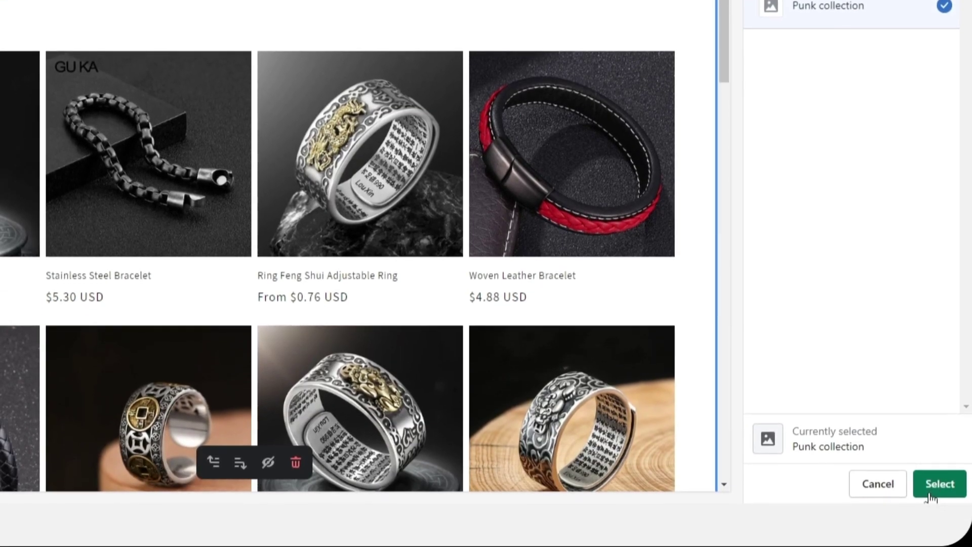
click(937, 484)
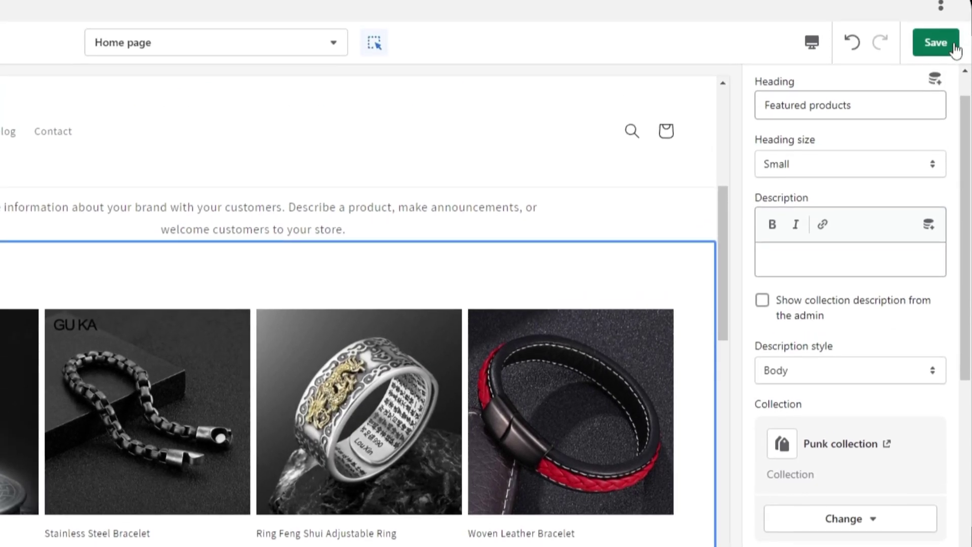
click(936, 42)
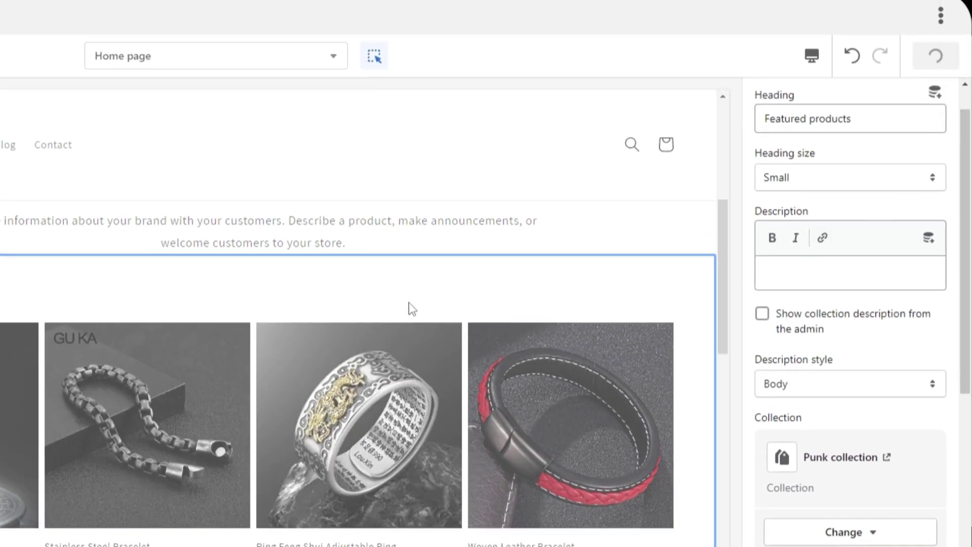
Examine the Featured collection's products, the Multimedia collage and the video placeholder on the home page.
scroll(243, 317, down, 3)
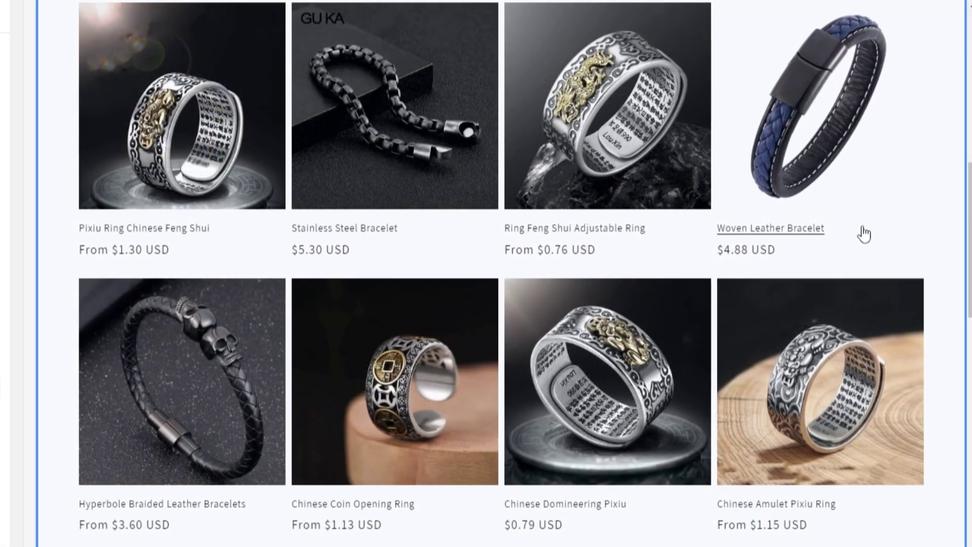
scroll(918, 293, up, 2)
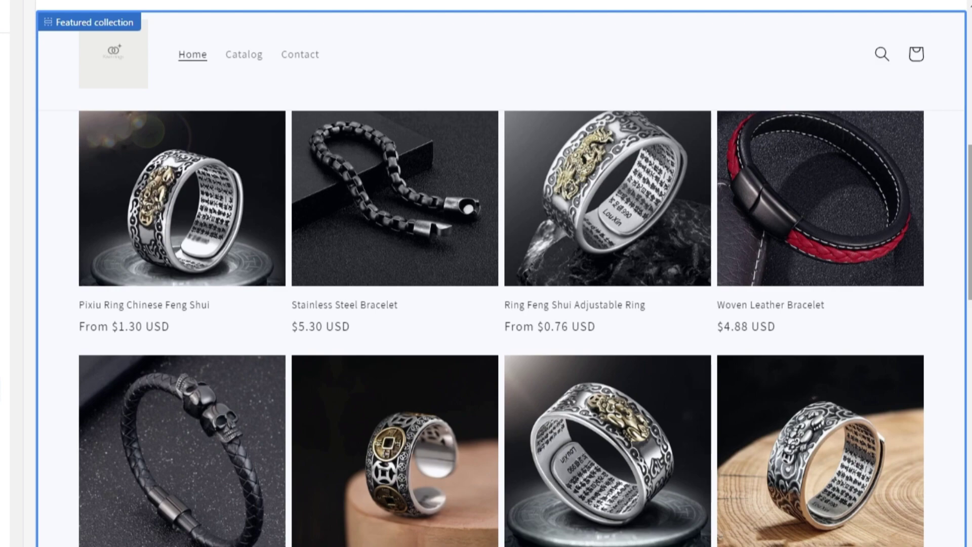
scroll(501, 274, down, 3)
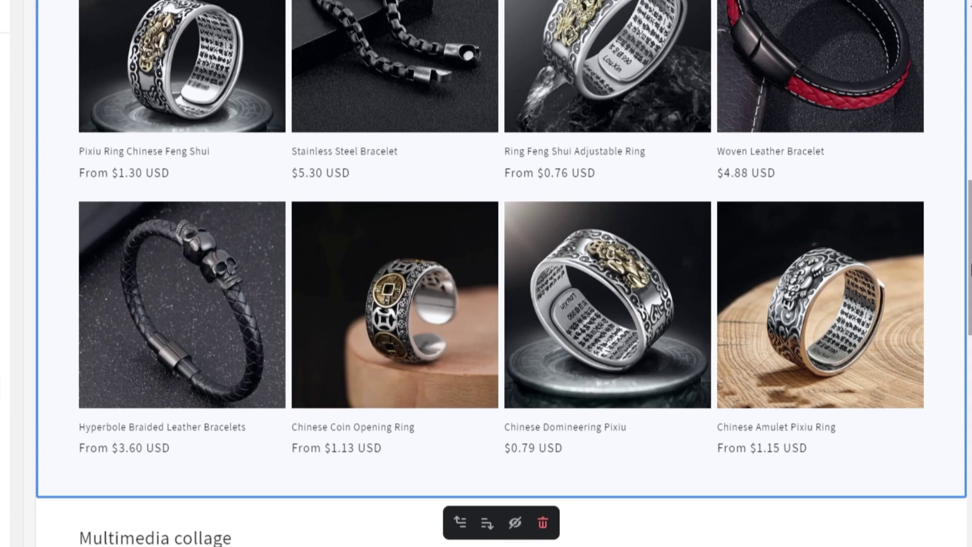
scroll(968, 262, down, 3)
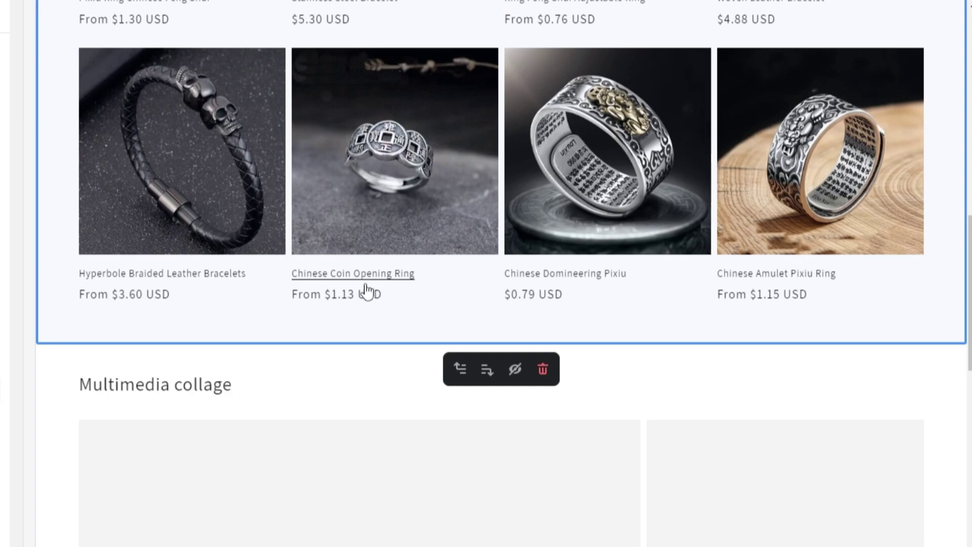
scroll(369, 292, down, 5)
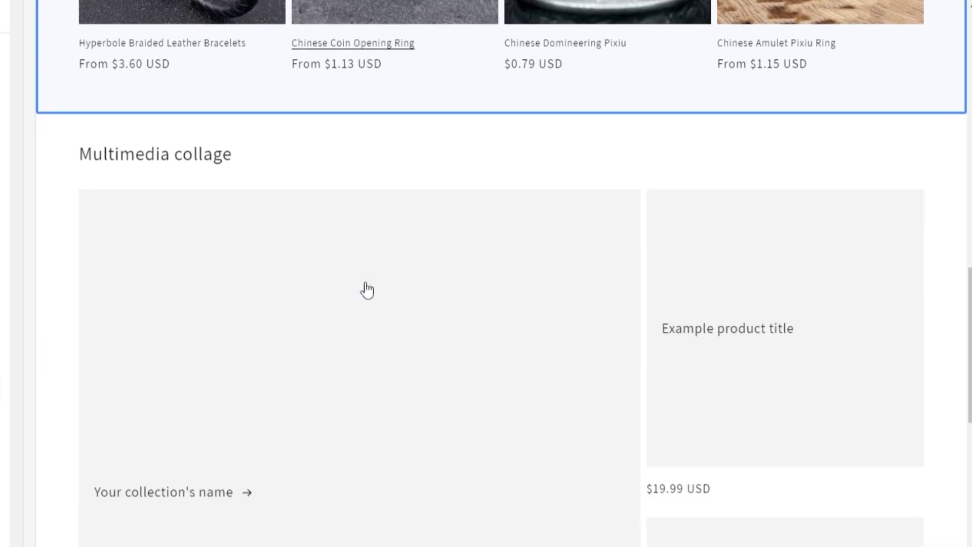
scroll(705, 306, down, 3)
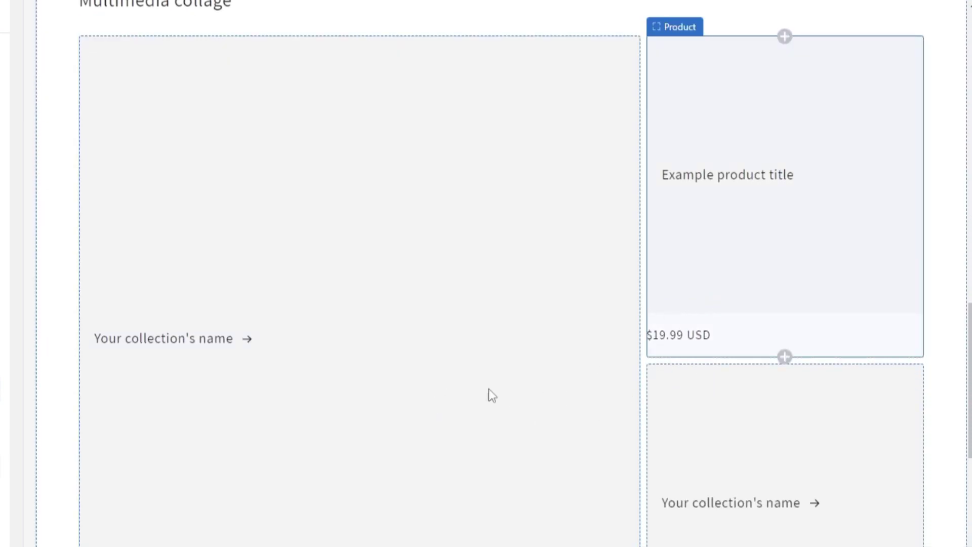
scroll(253, 278, up, 3)
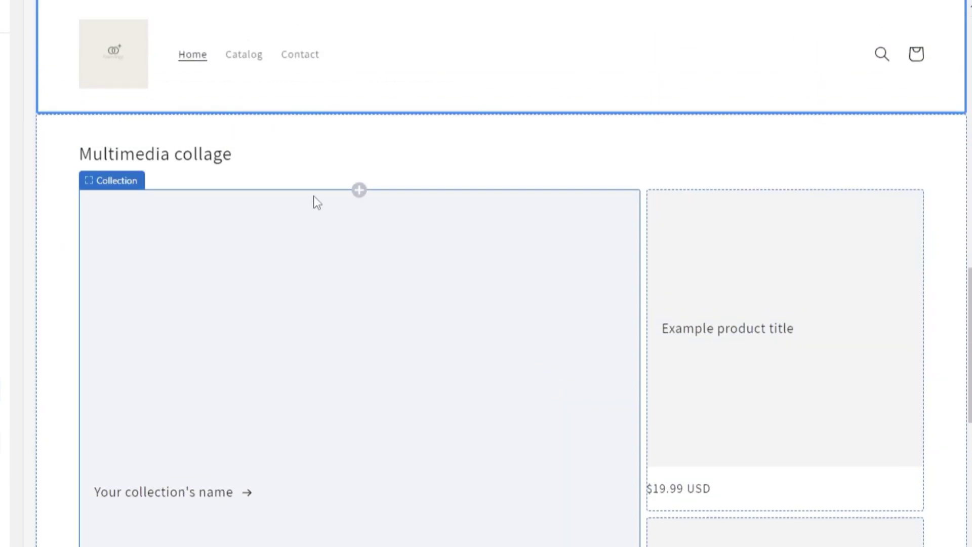
scroll(244, 182, down, 10)
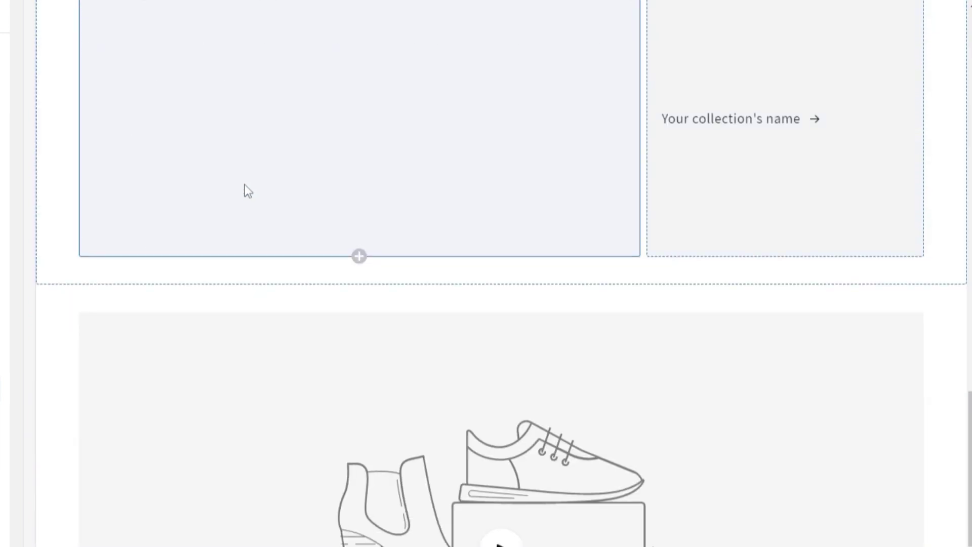
scroll(323, 310, down, 3)
scroll(323, 310, down, 3)
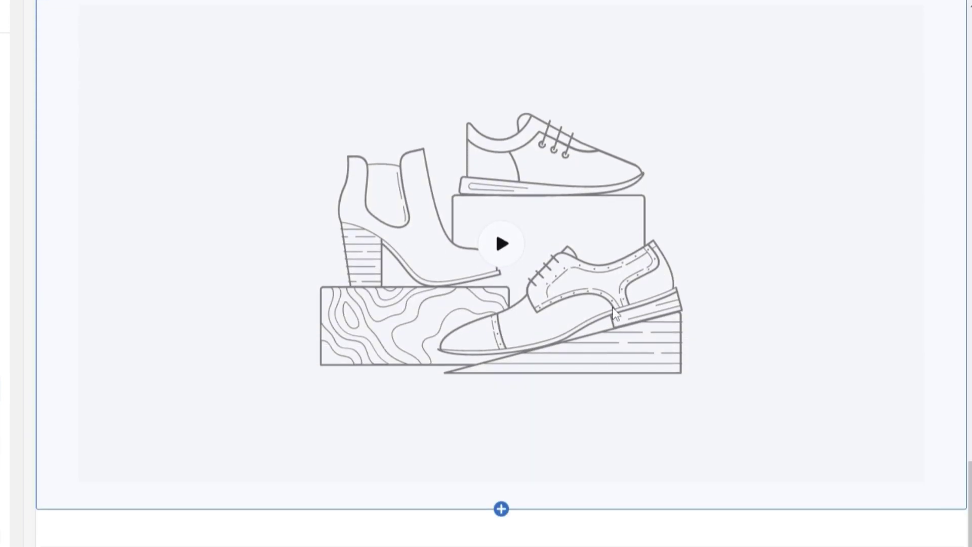
click(658, 284)
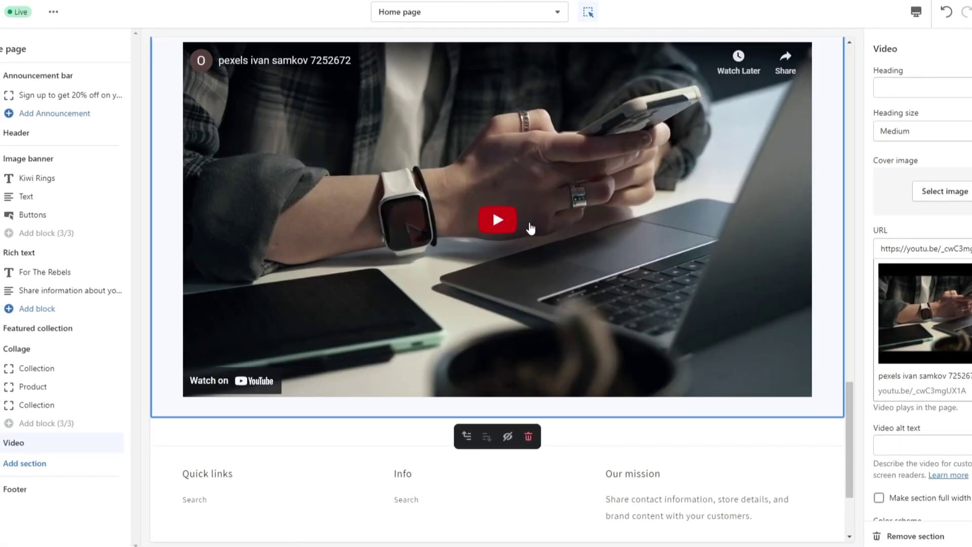
click(497, 224)
click(565, 259)
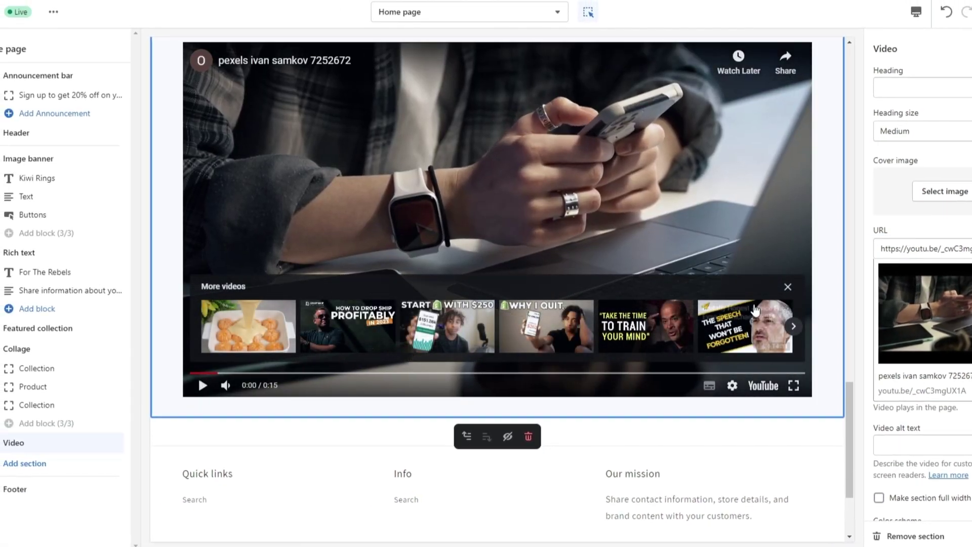
click(787, 287)
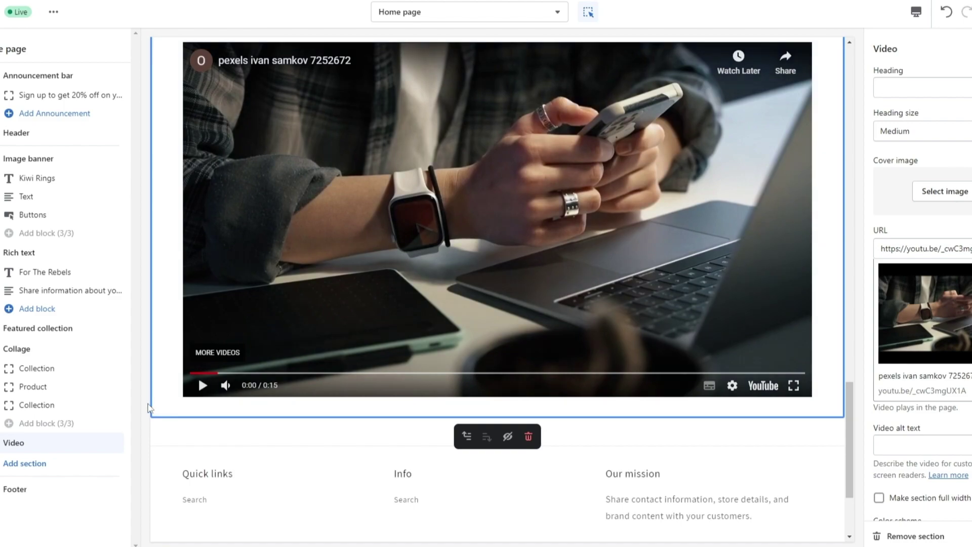
Delete the Collage section titled "Multimedia collage" from the home page.
click(78, 405)
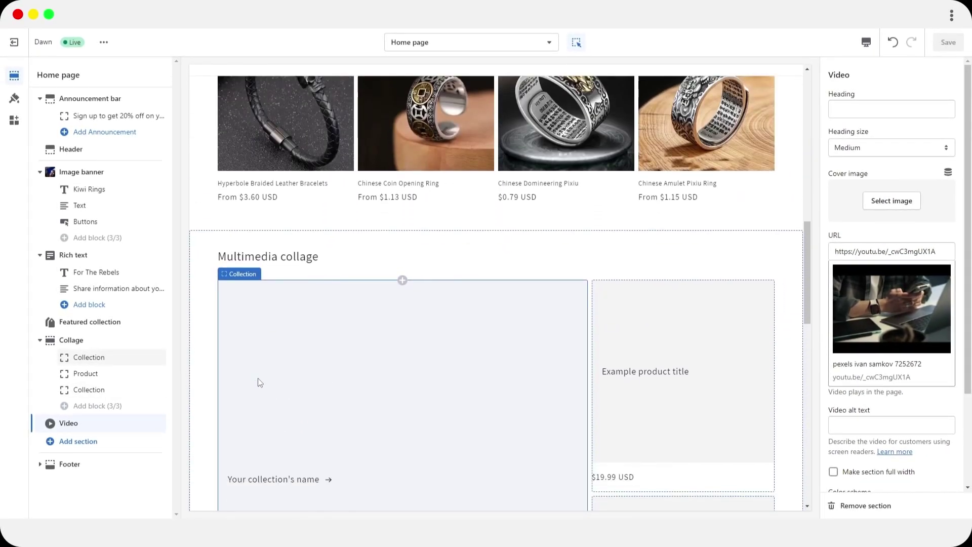
scroll(599, 317, down, 3)
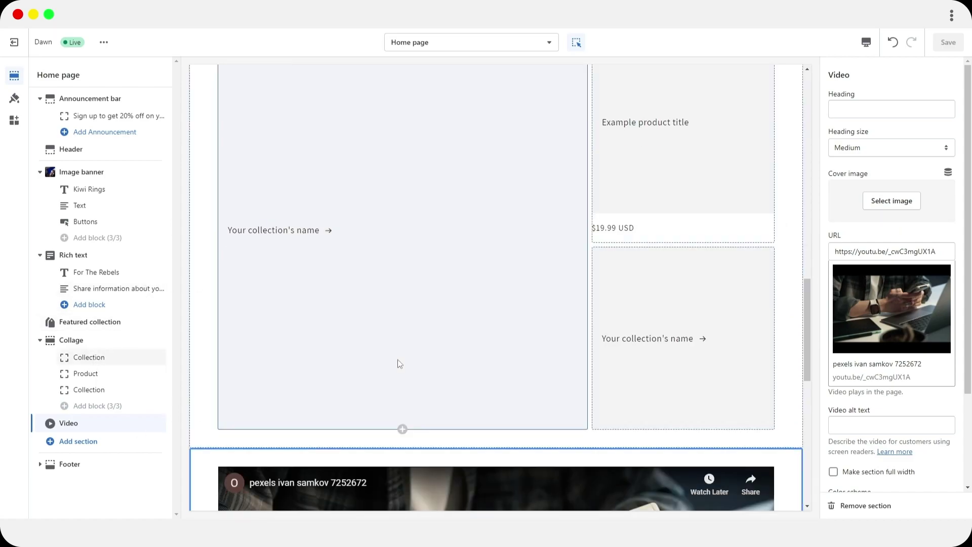
scroll(400, 365, up, 3)
click(413, 157)
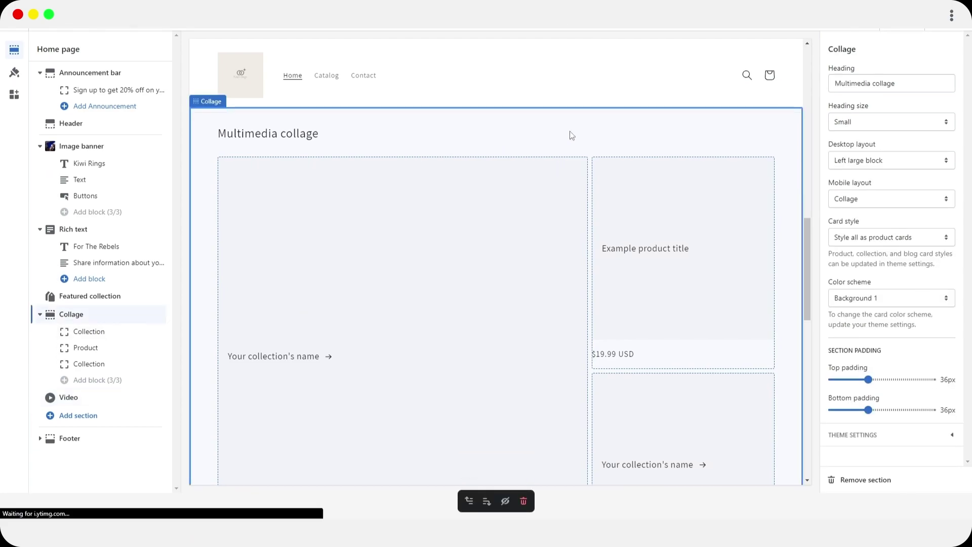
click(518, 503)
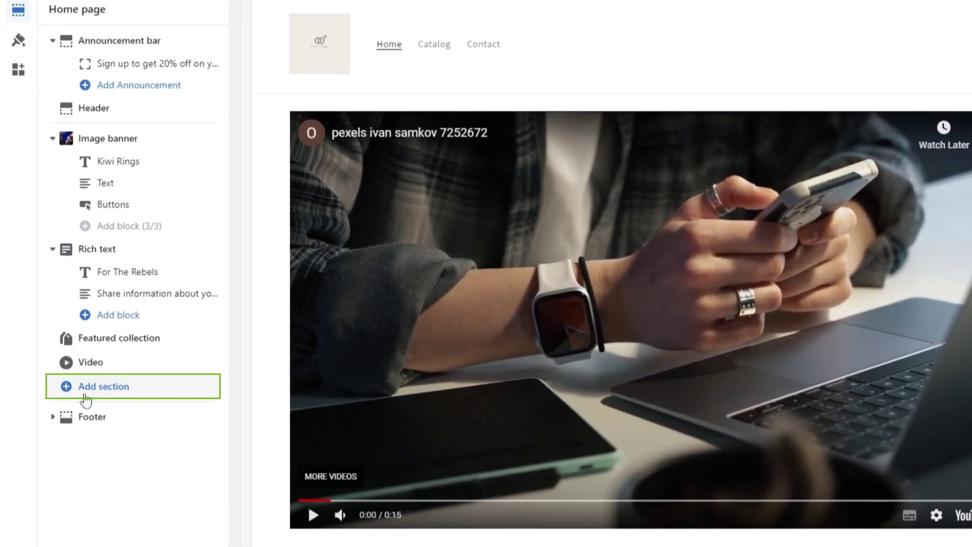
Add a second Featured collection section to the home page and place it directly above the Video section.
click(87, 400)
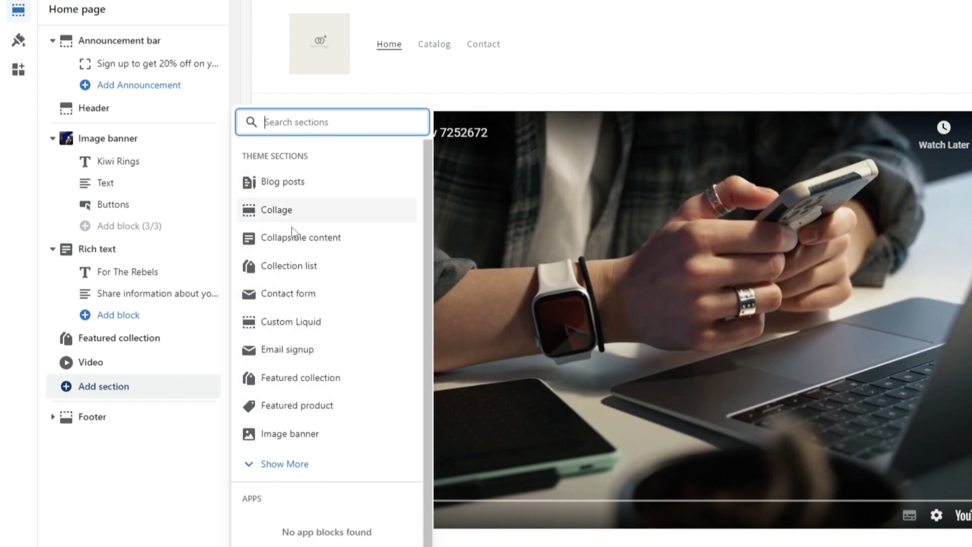
click(297, 467)
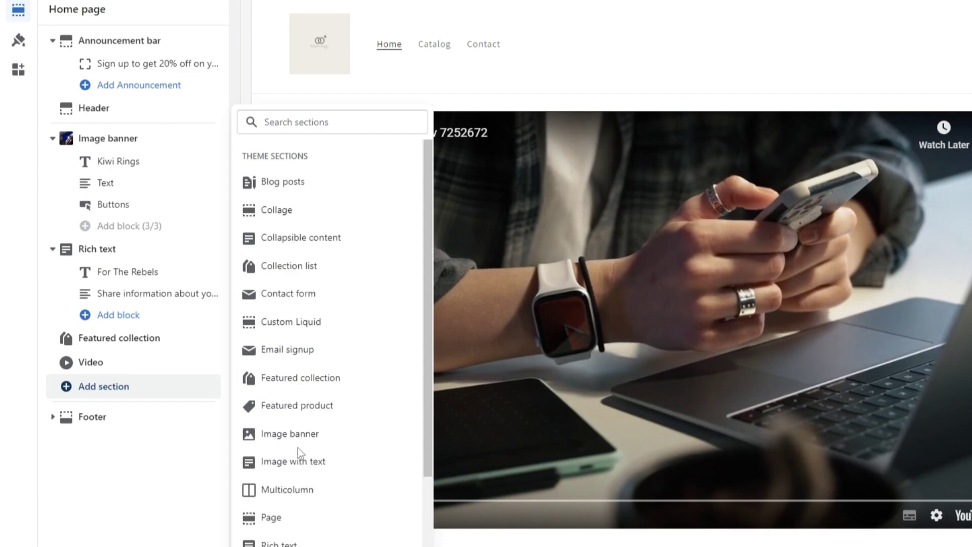
scroll(300, 449, down, 2)
scroll(302, 451, down, 2)
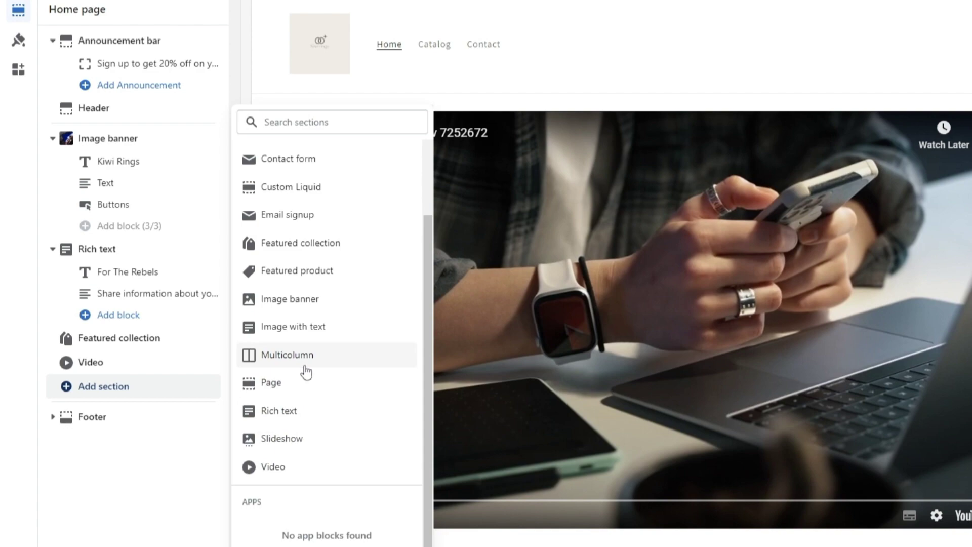
click(318, 250)
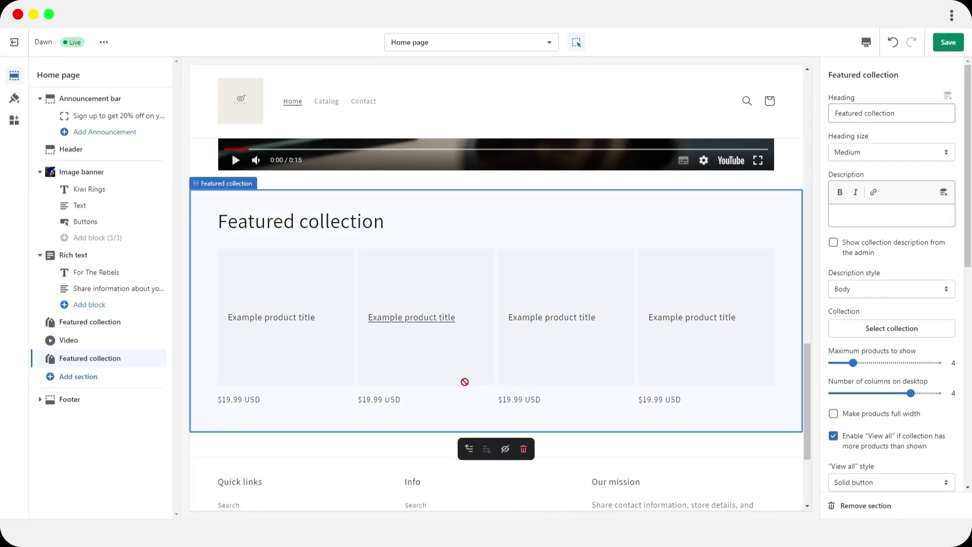
click(469, 448)
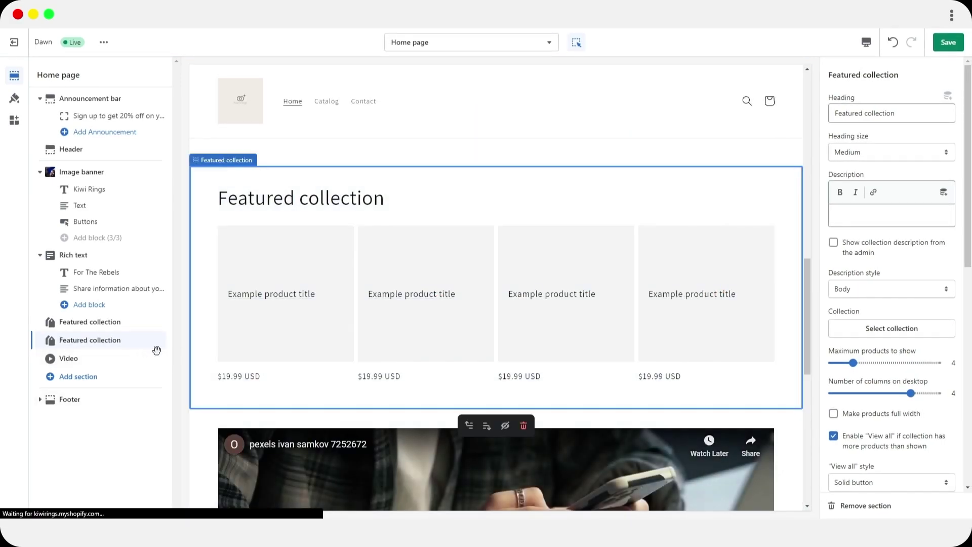
mouse_move(160, 342)
mouse_down()
mouse_move(163, 321)
mouse_move(147, 339)
mouse_up()
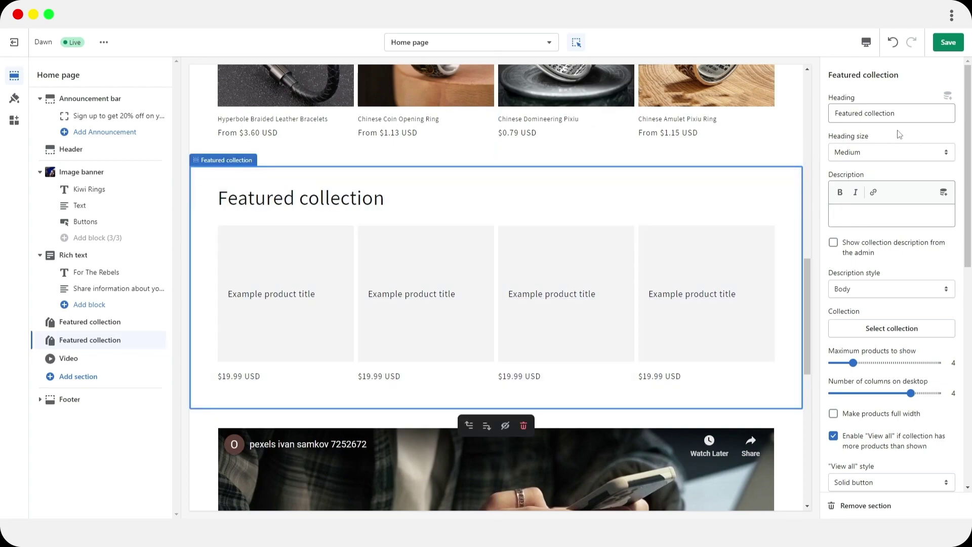
Assign the Punk collection to the newly added Featured collection section.
click(891, 329)
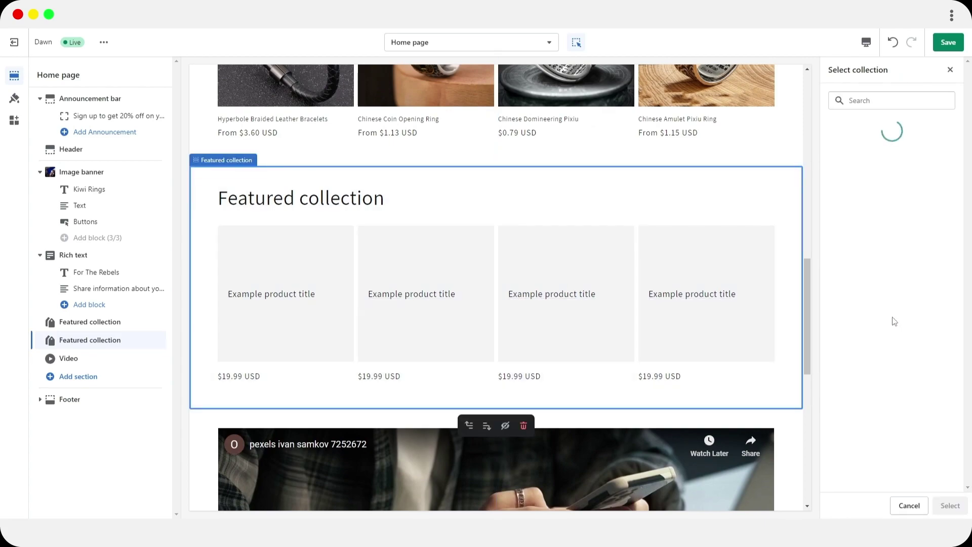
click(884, 161)
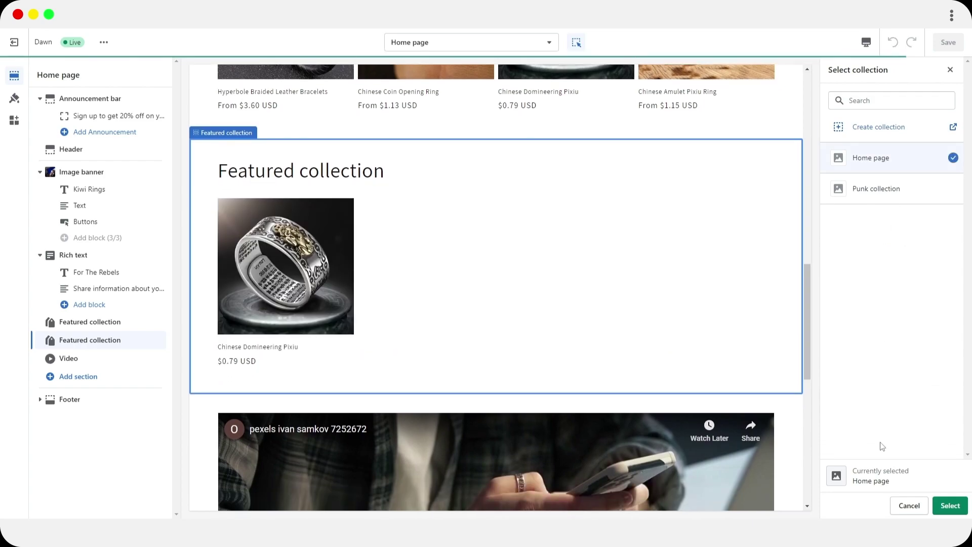
click(898, 202)
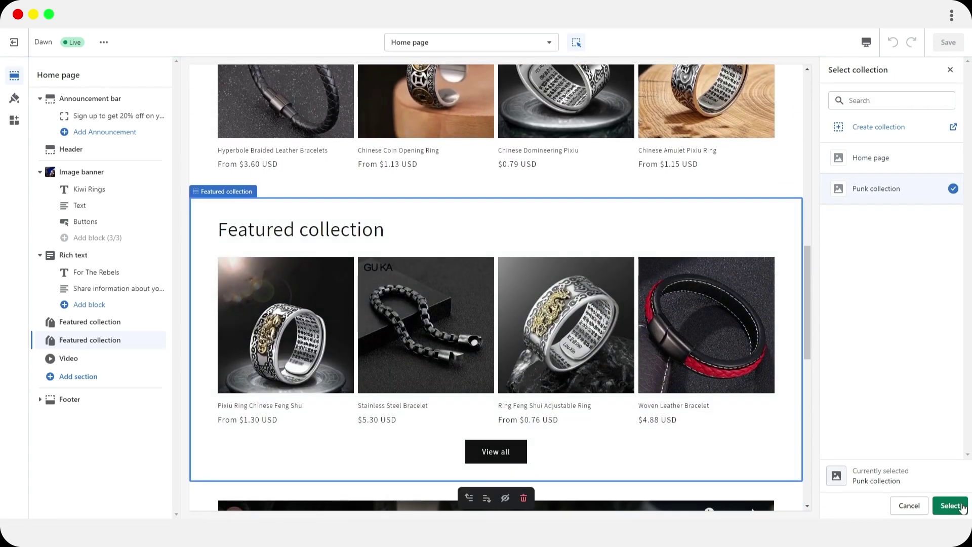
click(951, 505)
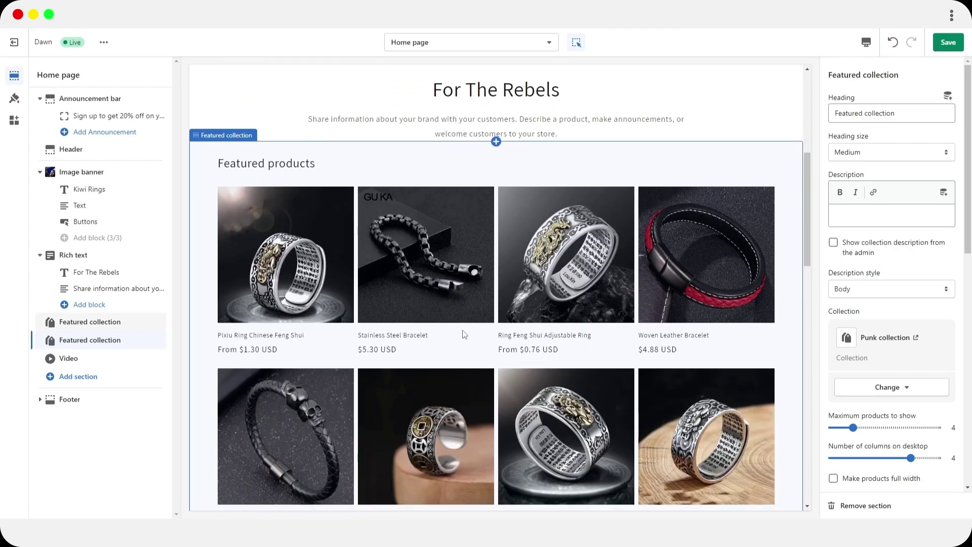
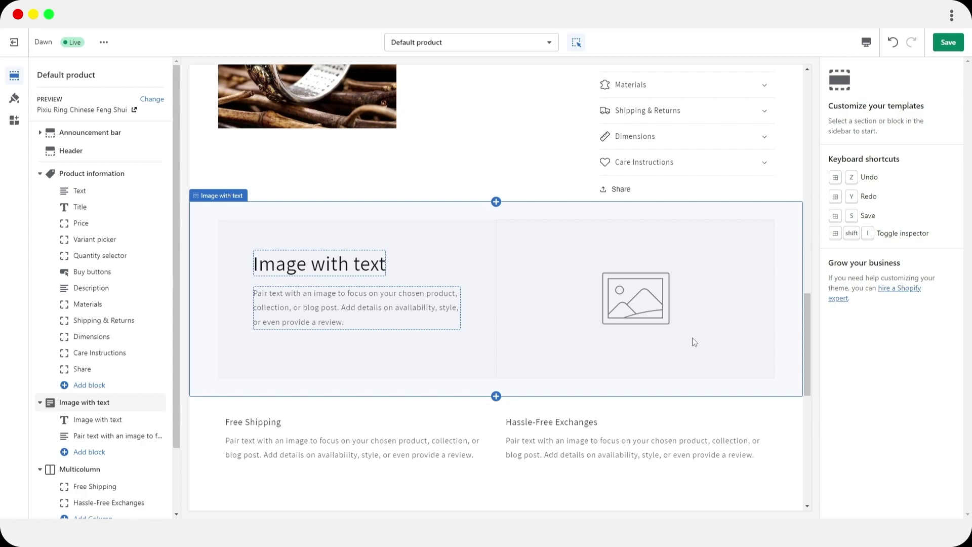
Examine the Default product template's Image with text and Header settings, along with the product's images, variants, specifications and detail rows.
click(355, 337)
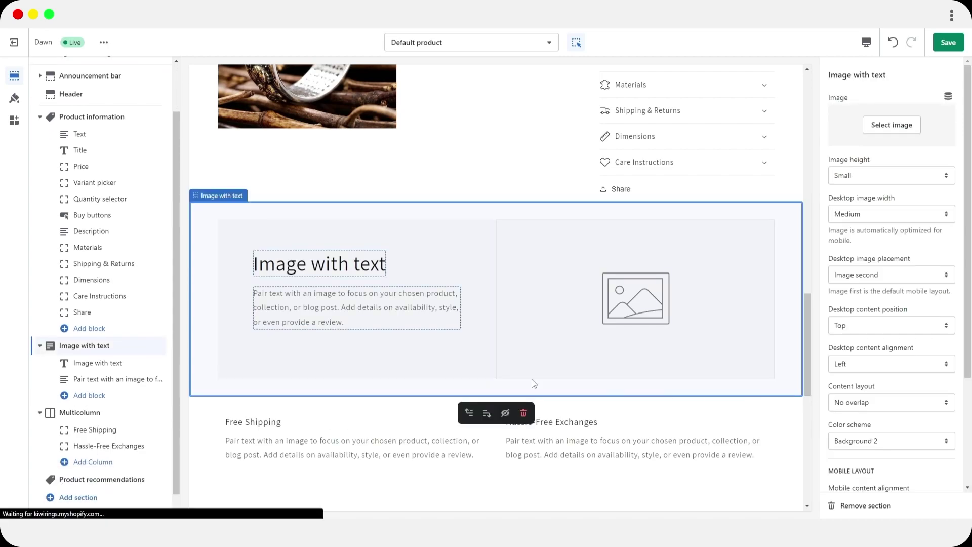
scroll(742, 391, up, 7)
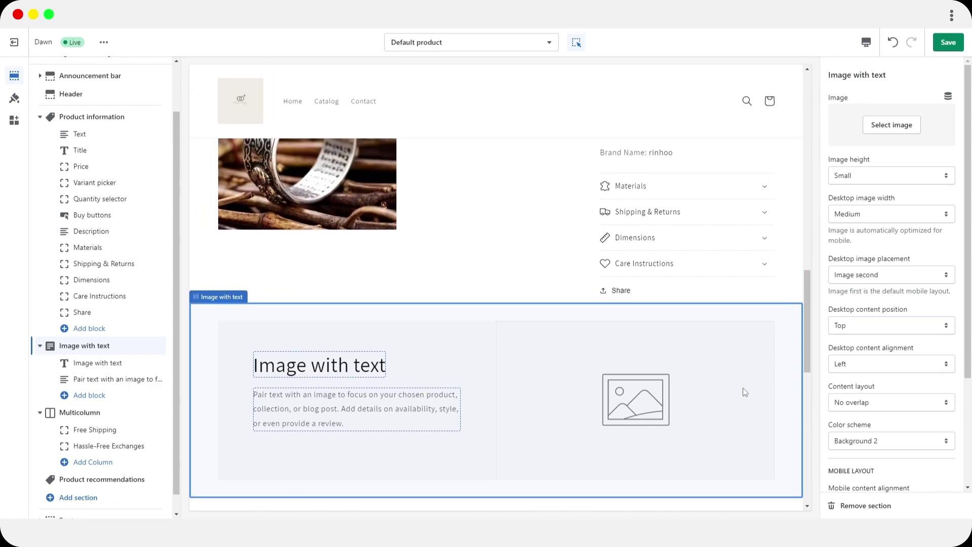
scroll(689, 410, up, 10)
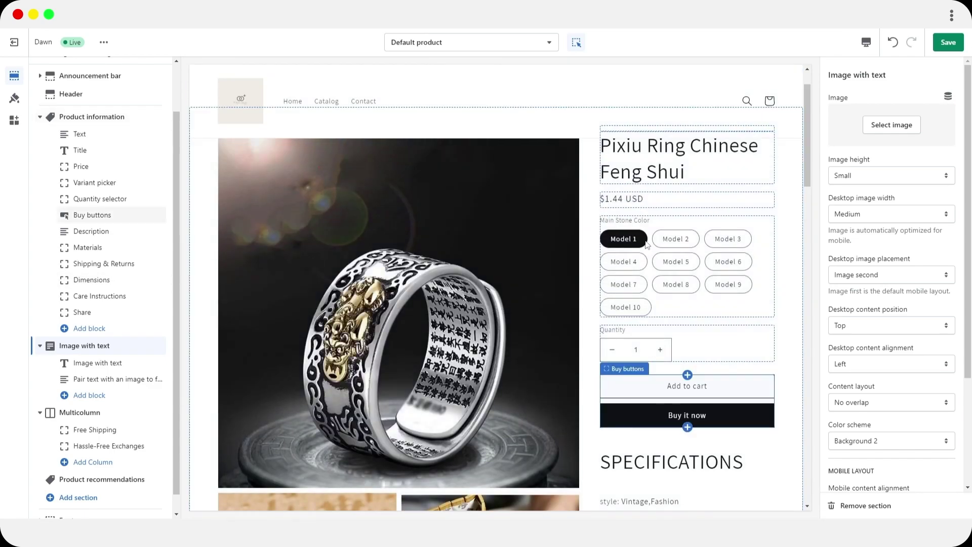
click(591, 131)
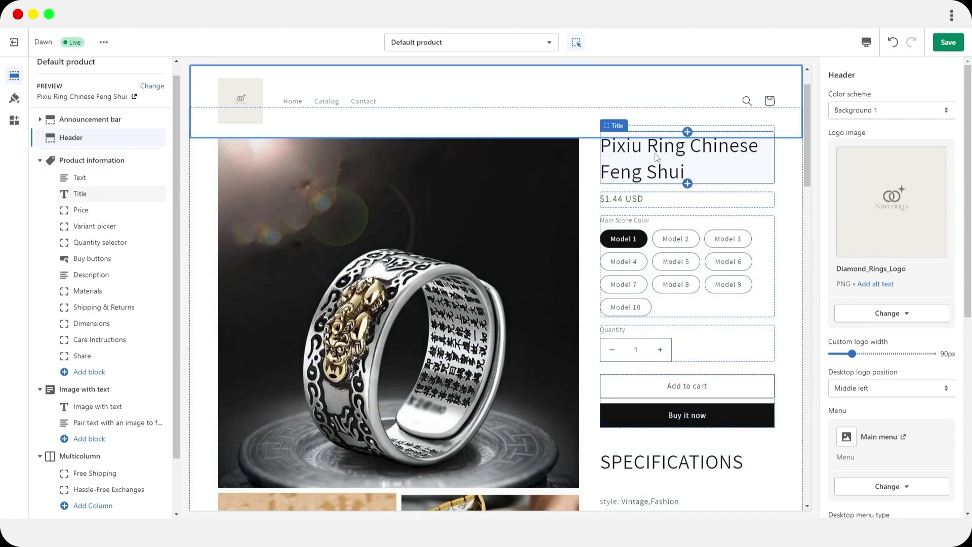
scroll(441, 285, down, 4)
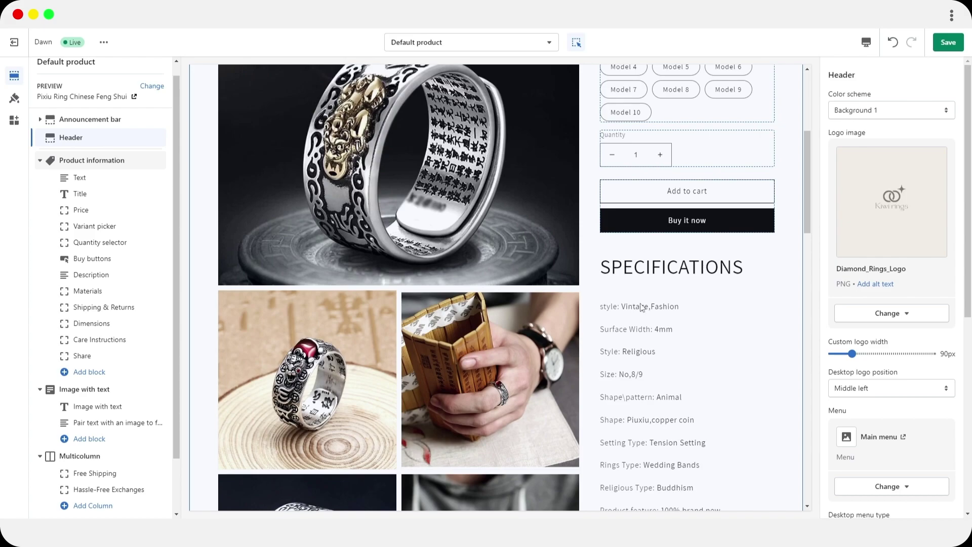
scroll(643, 309, down, 2)
scroll(644, 318, down, 8)
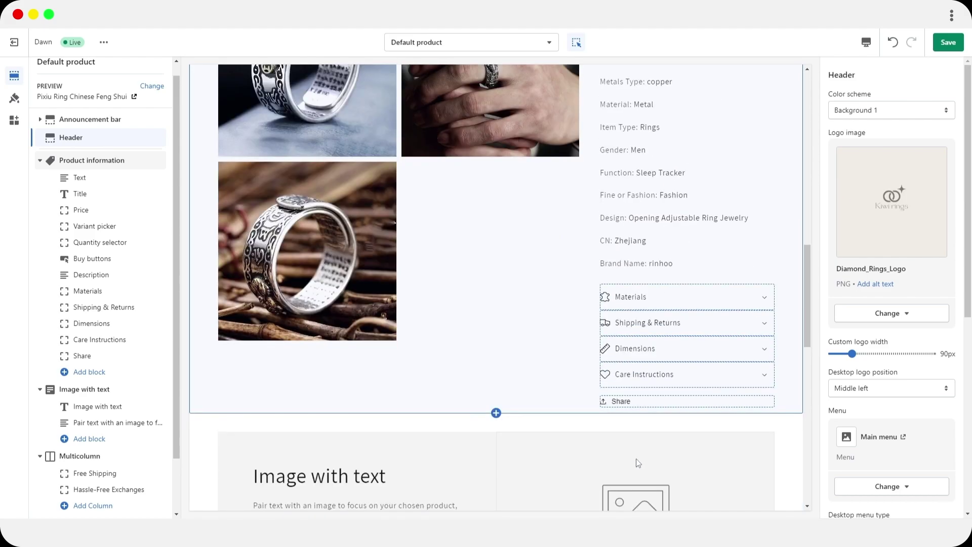
scroll(716, 383, up, 3)
scroll(716, 383, up, 5)
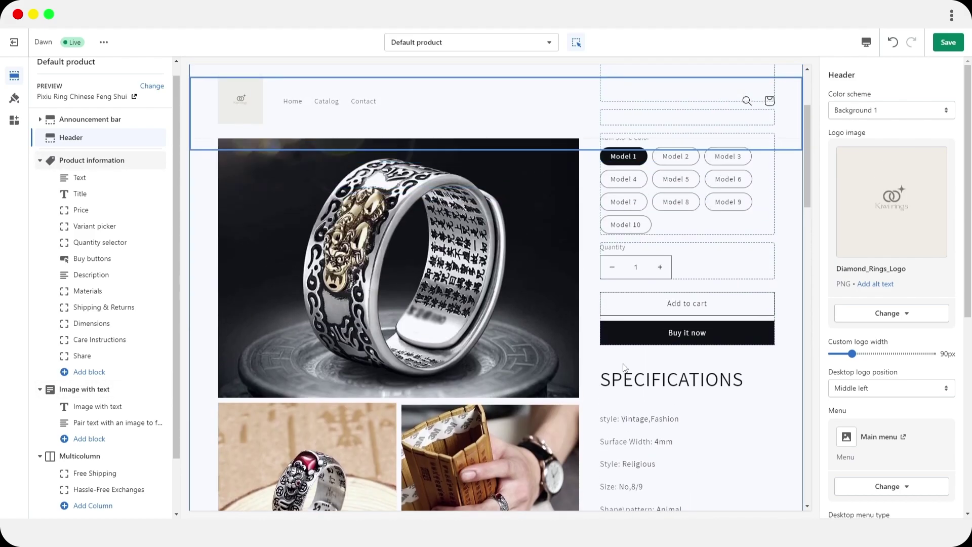
scroll(595, 362, up, 2)
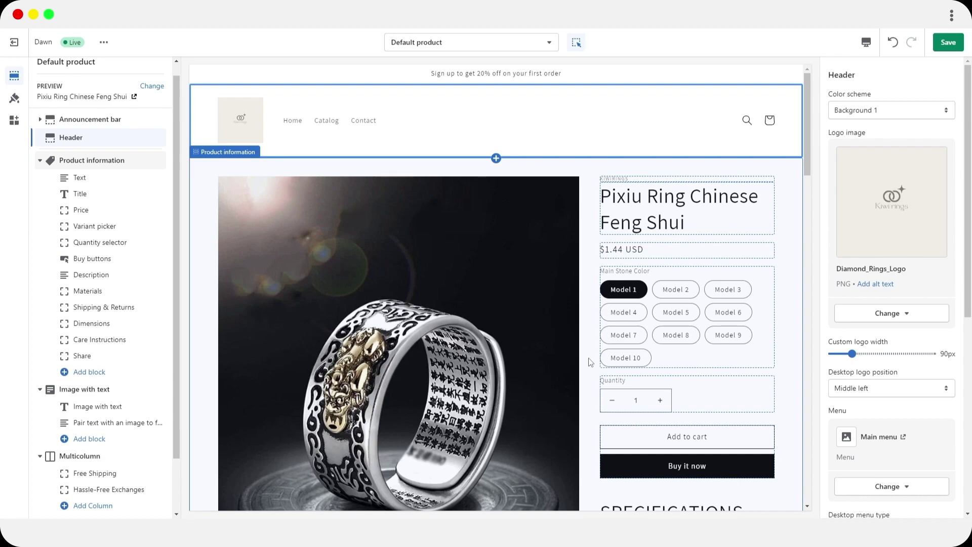
Review the Default product page from its product information through the recommendations, and save the theme.
scroll(589, 361, down, 4)
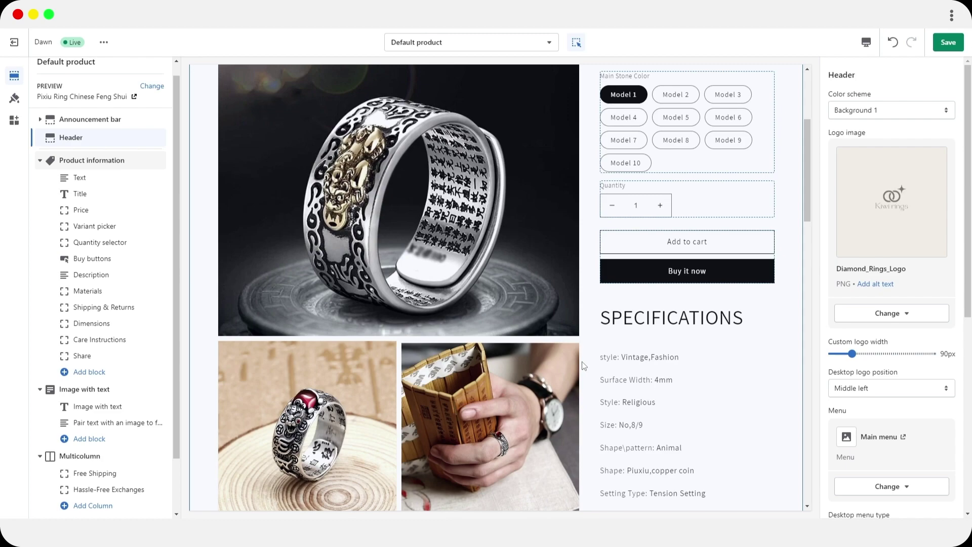
scroll(584, 364, down, 6)
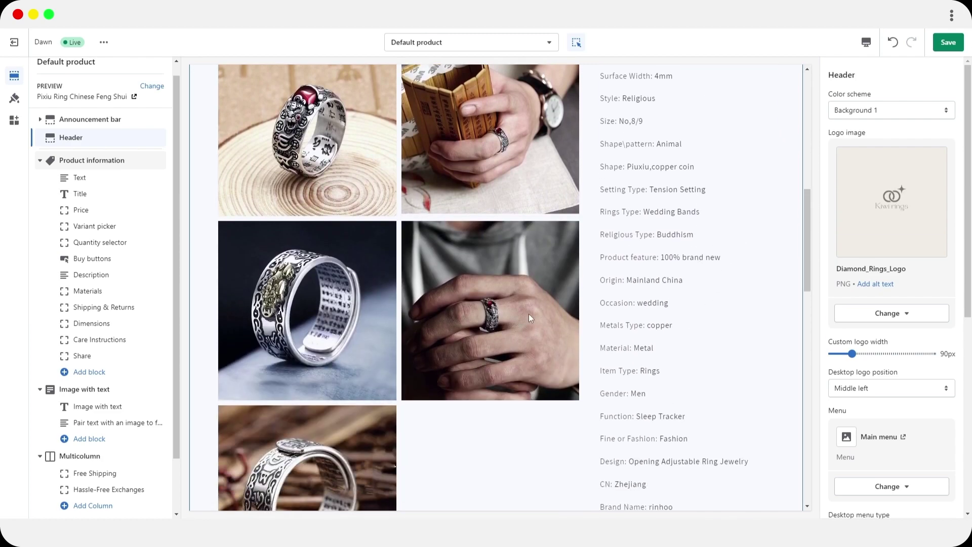
scroll(529, 318, down, 5)
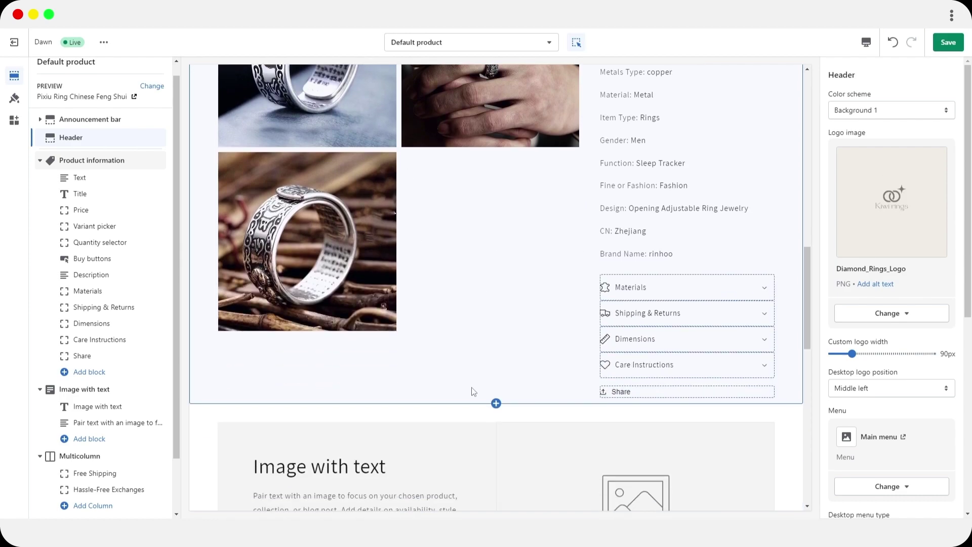
scroll(473, 391, down, 1)
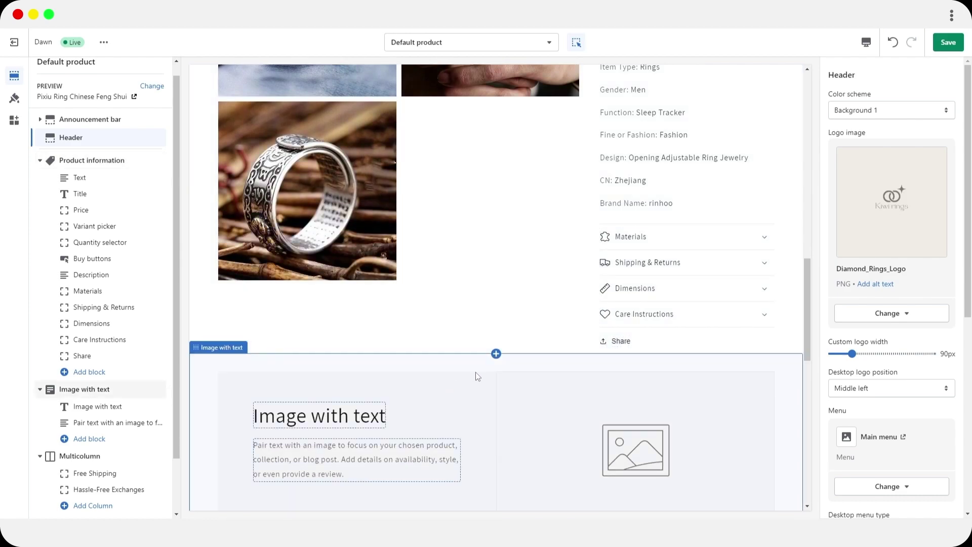
scroll(476, 373, down, 3)
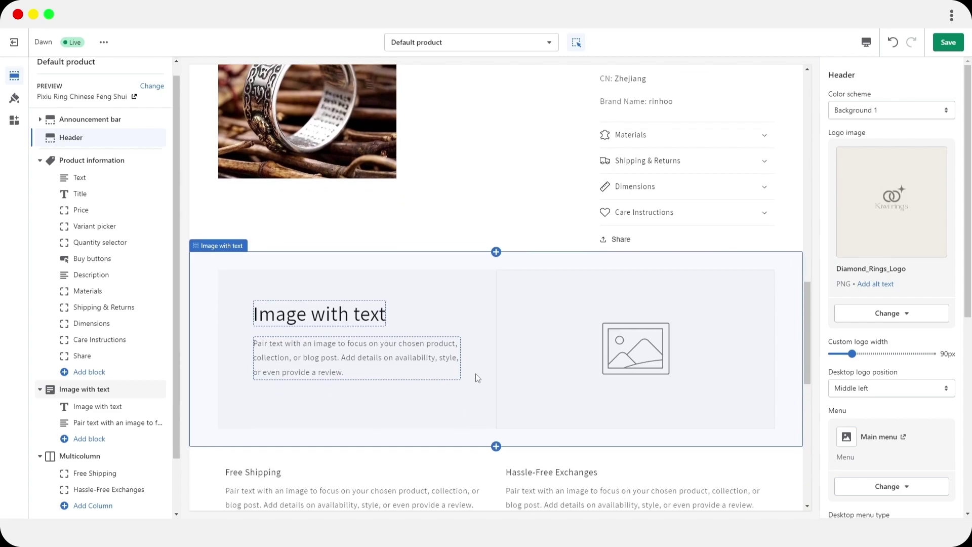
scroll(475, 376, down, 1)
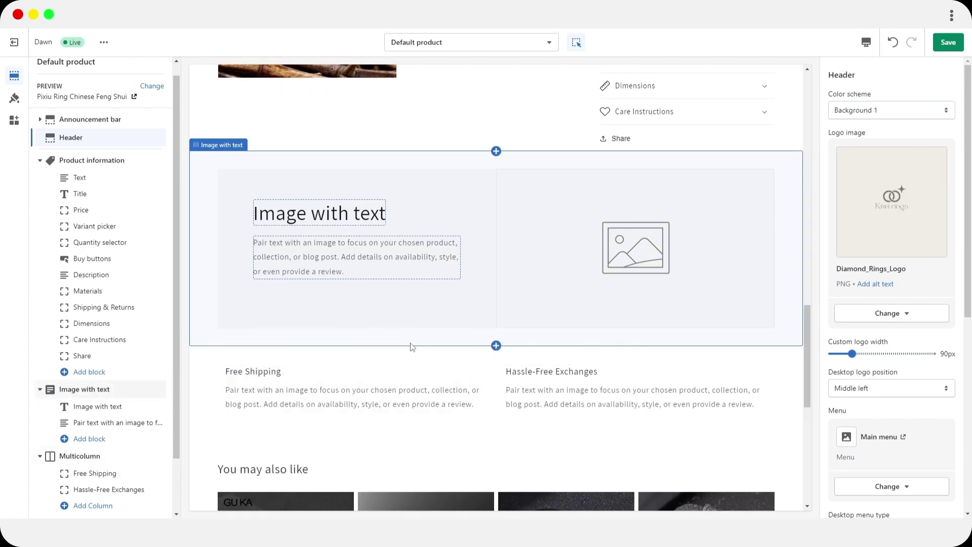
scroll(413, 348, down, 5)
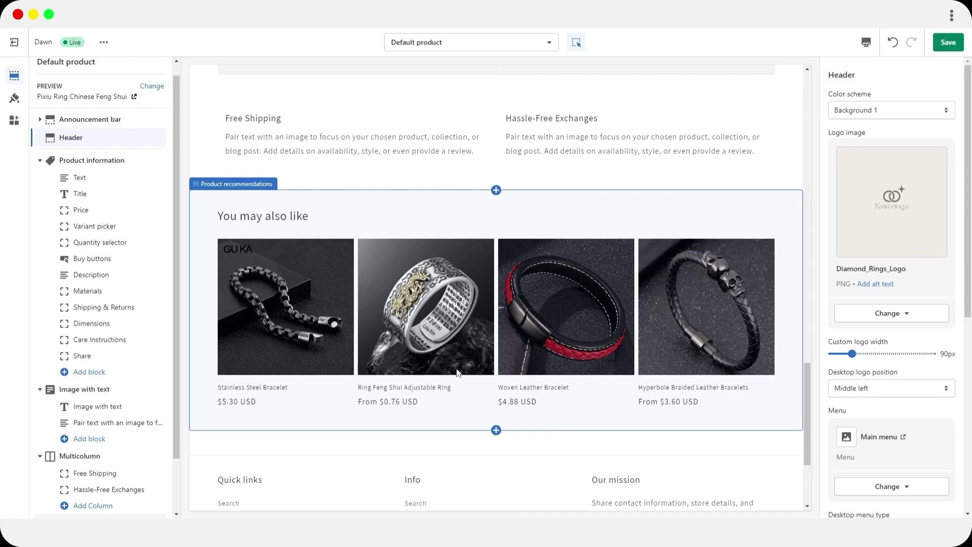
scroll(458, 372, down, 3)
scroll(458, 372, up, 15)
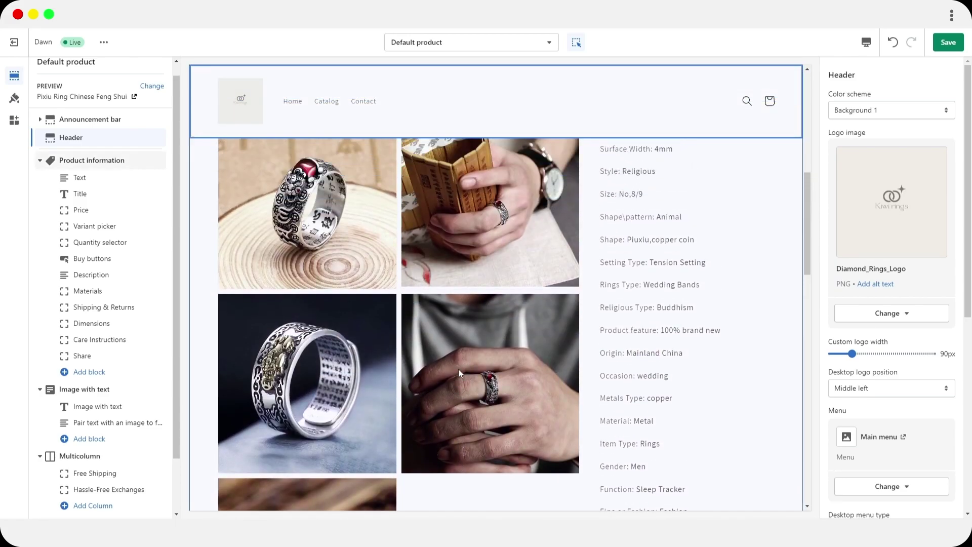
scroll(458, 368, up, 6)
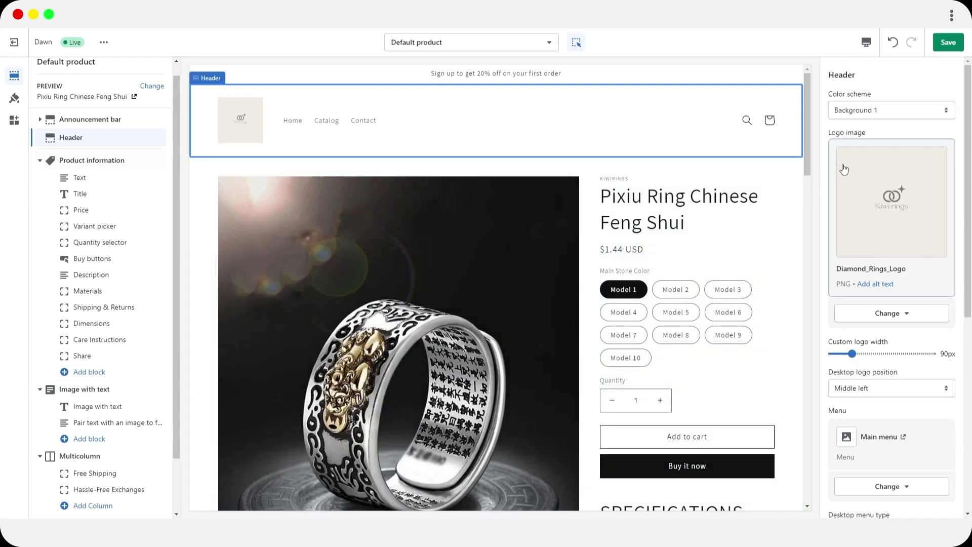
click(951, 45)
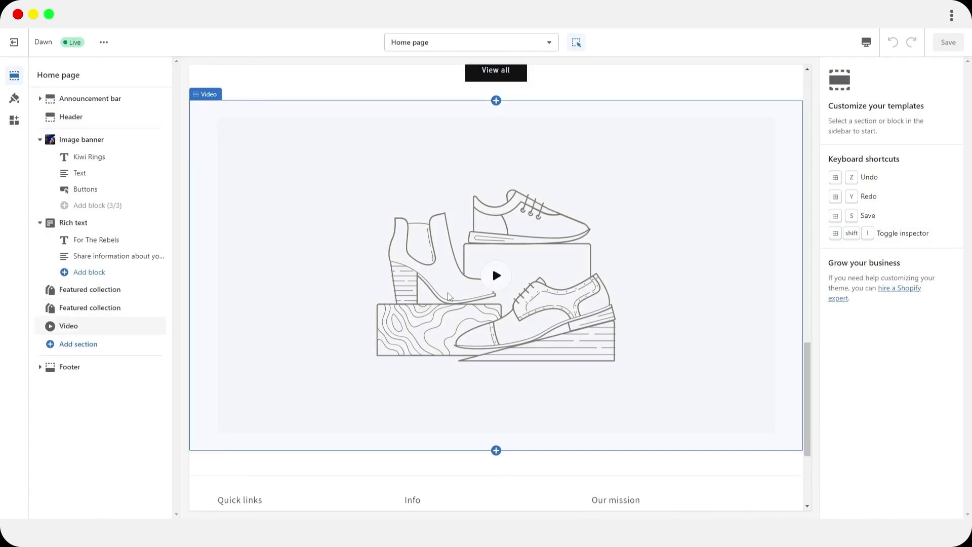
Try the Accent 2, Accent 1 and Background 2 color schemes on the home page's Footer section, and set it to Inverse.
scroll(448, 297, down, 4)
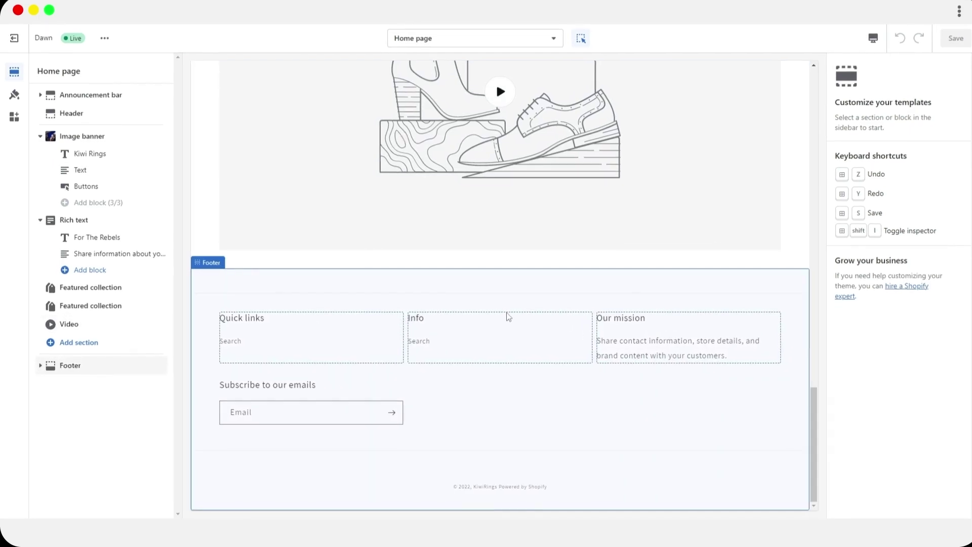
click(61, 365)
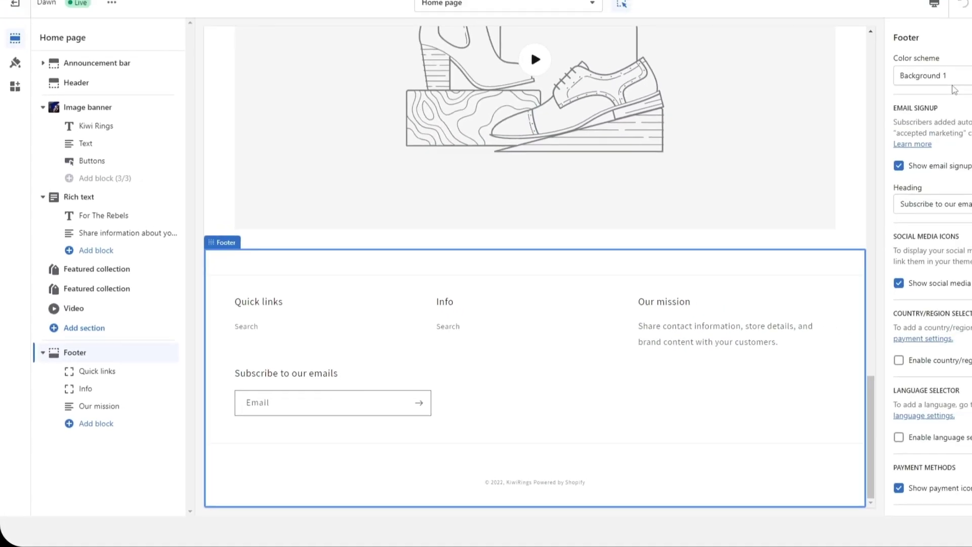
click(881, 110)
click(882, 133)
click(880, 112)
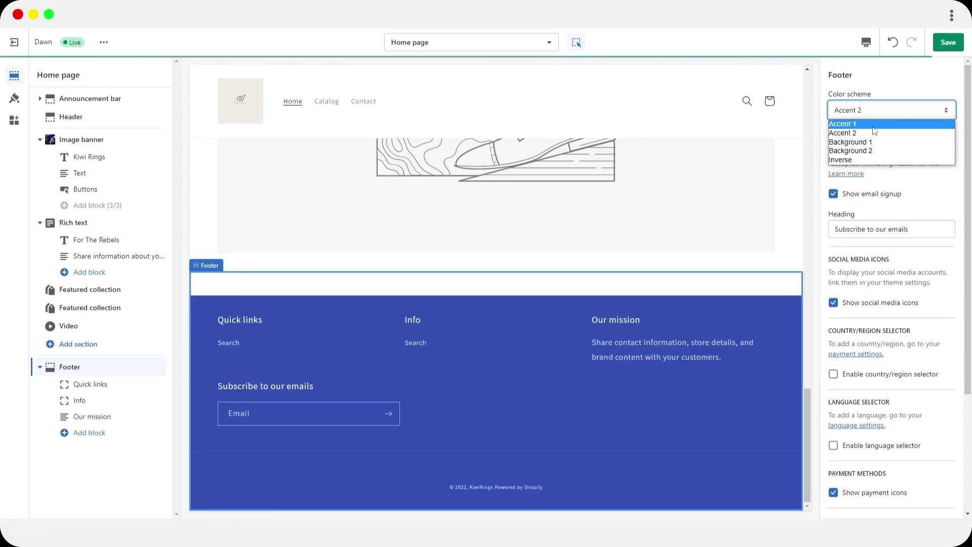
click(876, 124)
click(879, 112)
click(874, 142)
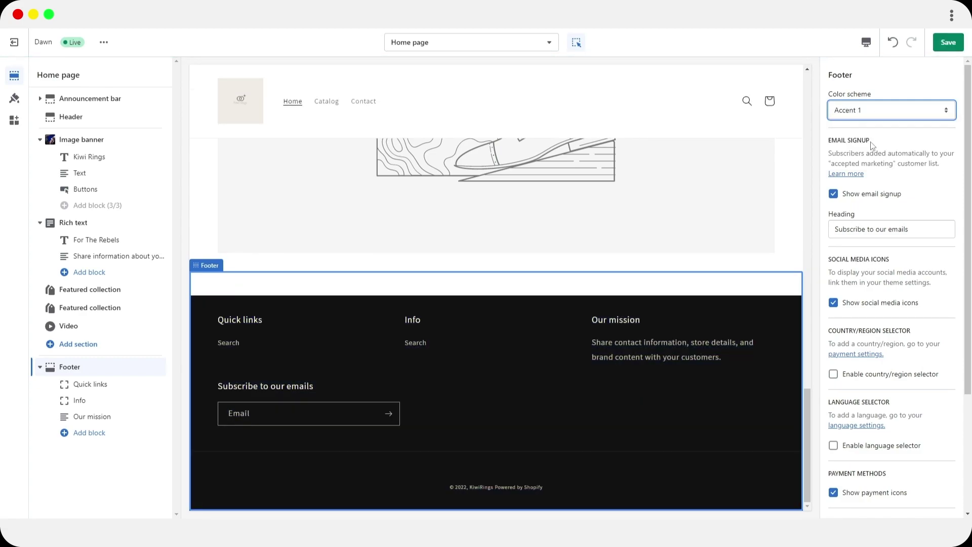
click(876, 111)
click(873, 159)
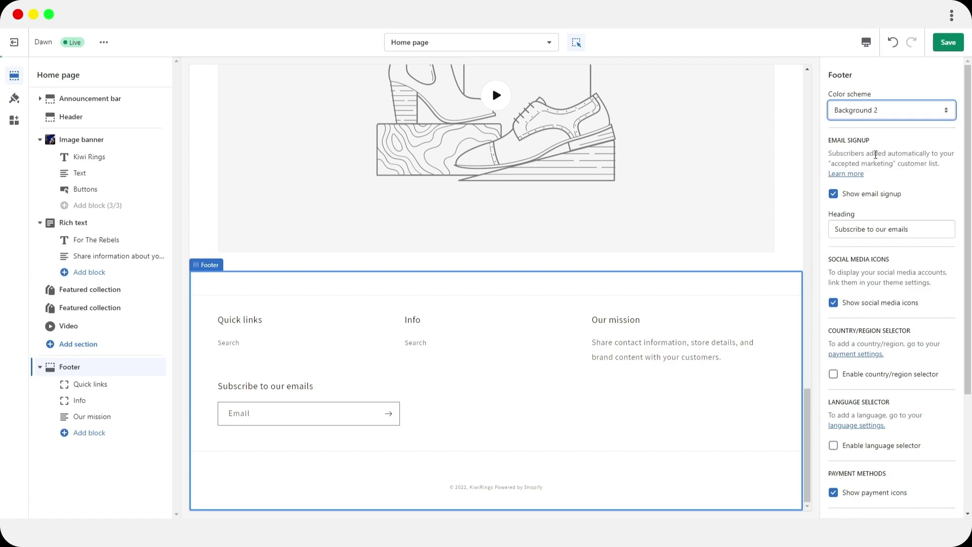
click(879, 110)
click(874, 159)
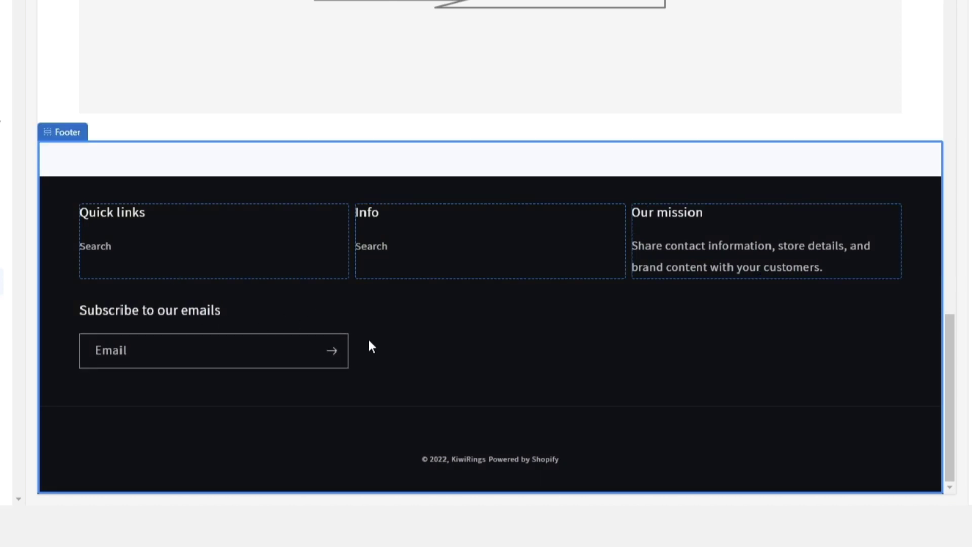
Review the home page preview between the announcement bar and the footer, and save the theme.
scroll(385, 337, up, 10)
scroll(382, 334, up, 10)
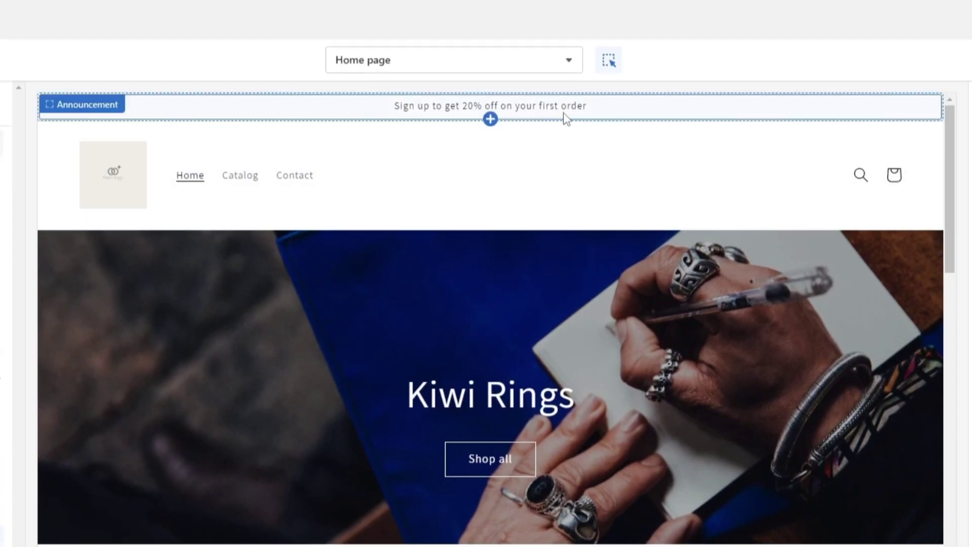
scroll(483, 527, down, 10)
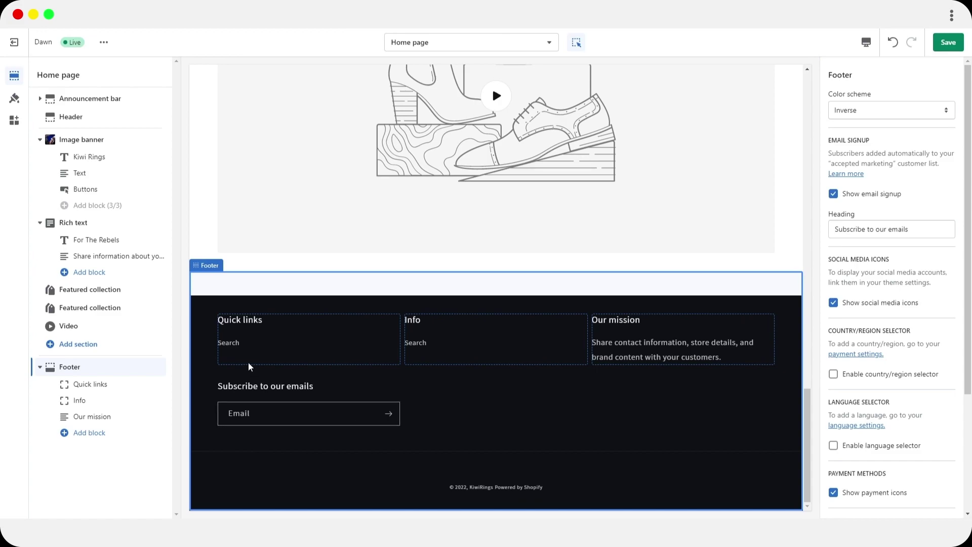
scroll(683, 270, up, 10)
scroll(469, 292, up, 4)
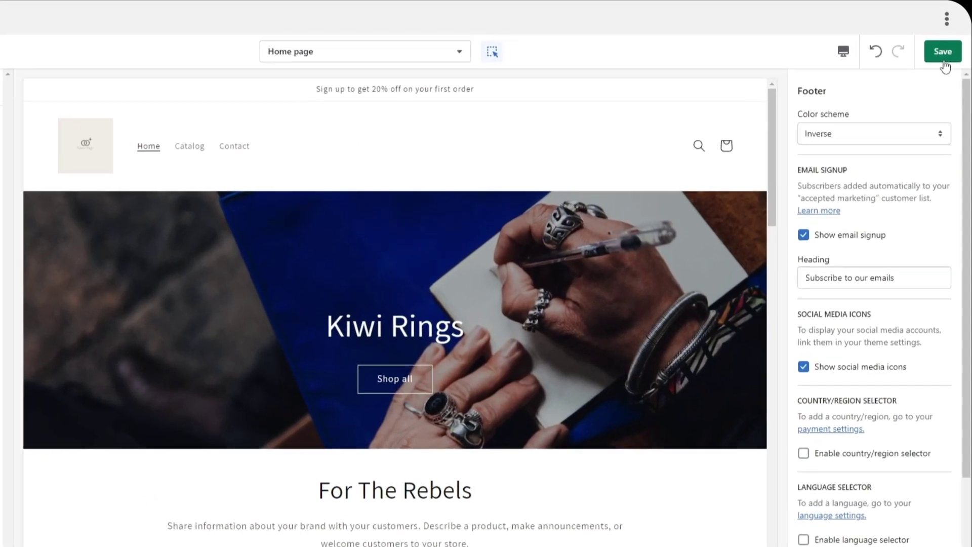
click(948, 42)
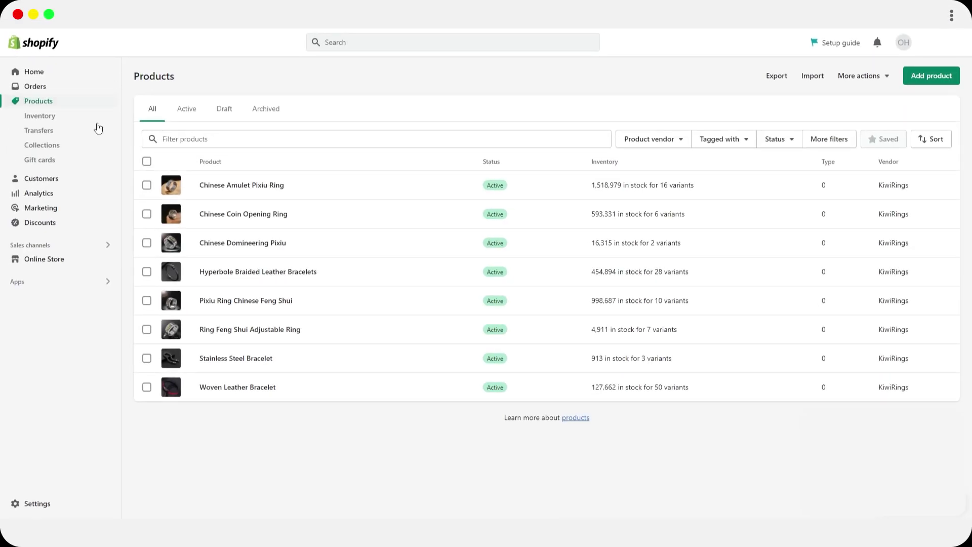
Open the live online store from the Shopify admin and review its home page from the banner to the footer.
click(74, 272)
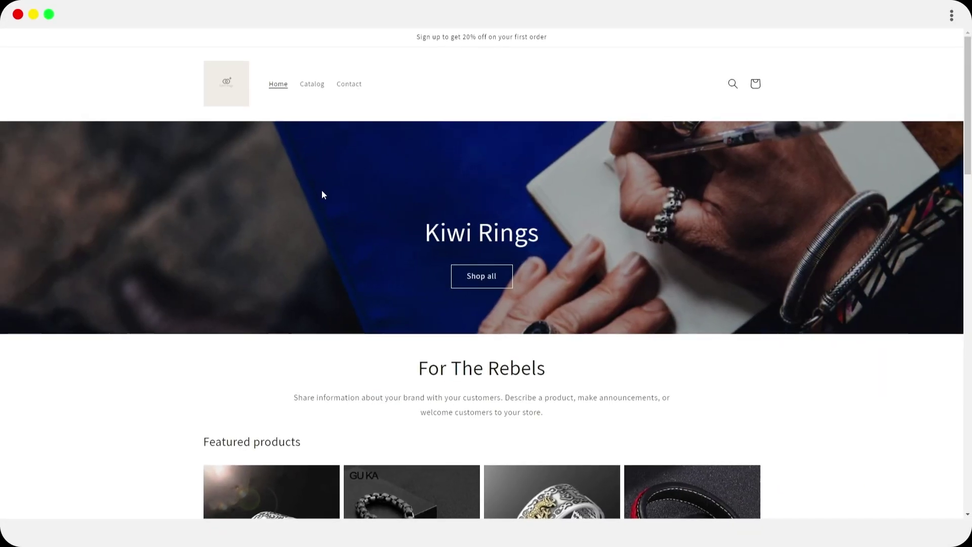
scroll(323, 194, down, 3)
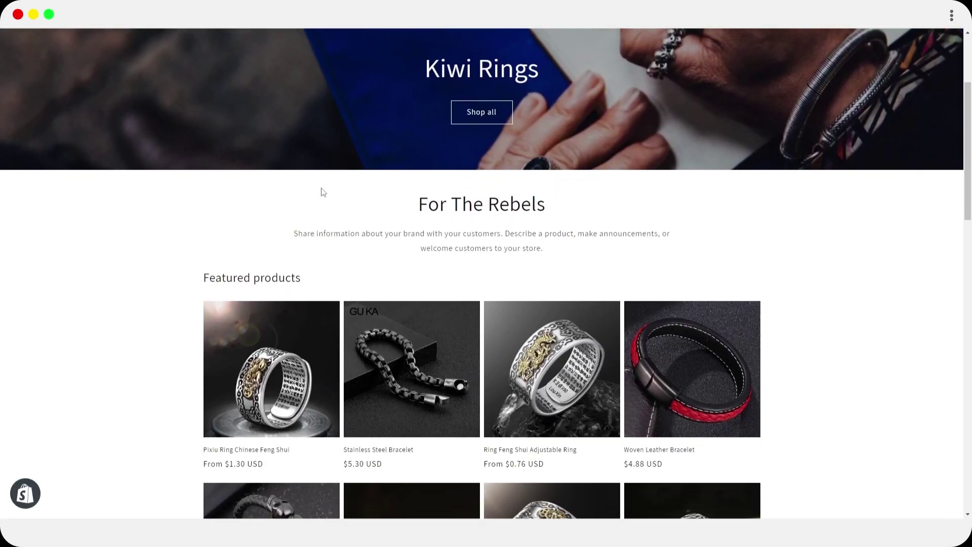
scroll(322, 192, down, 20)
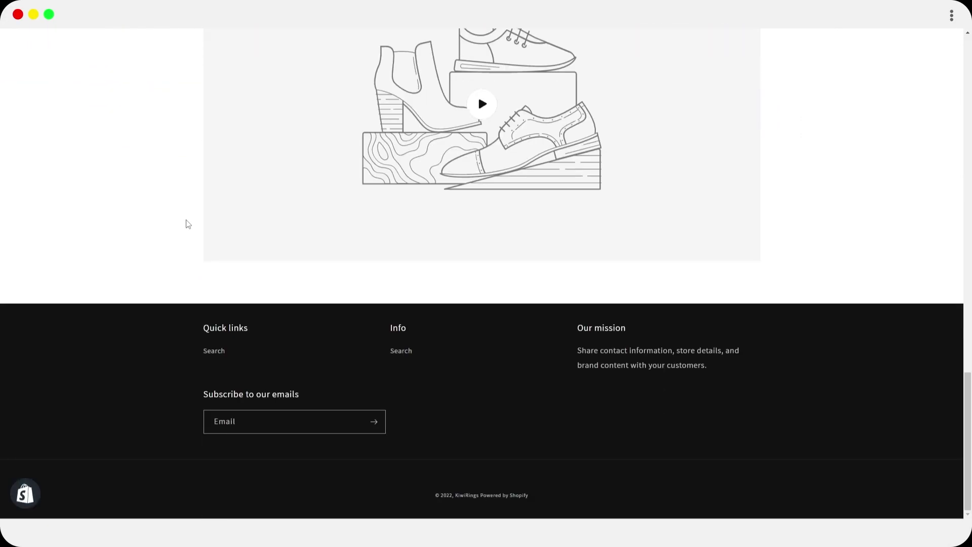
Load the embedded YouTube video above the live store's footer, then play and pause it.
scroll(188, 224, up, 5)
click(494, 358)
scroll(499, 352, down, 3)
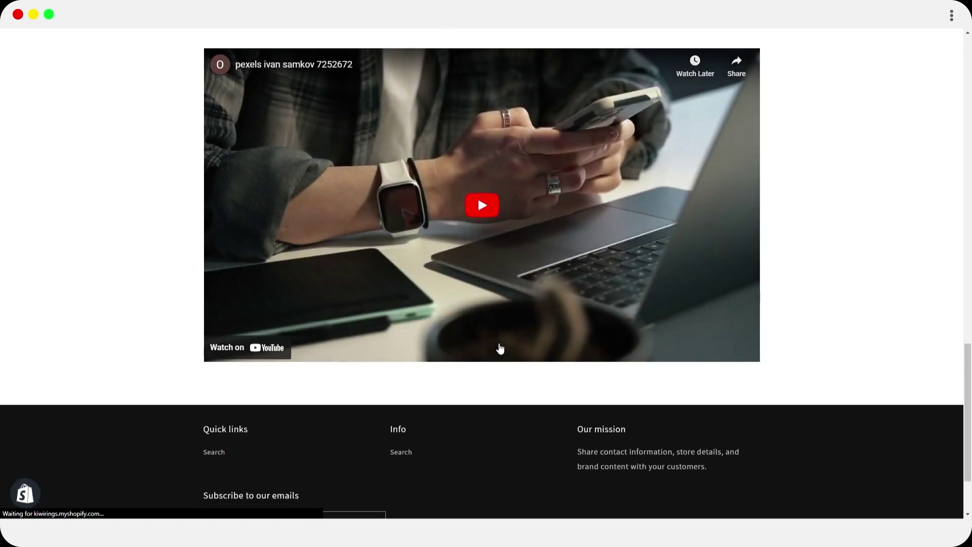
click(476, 227)
click(475, 220)
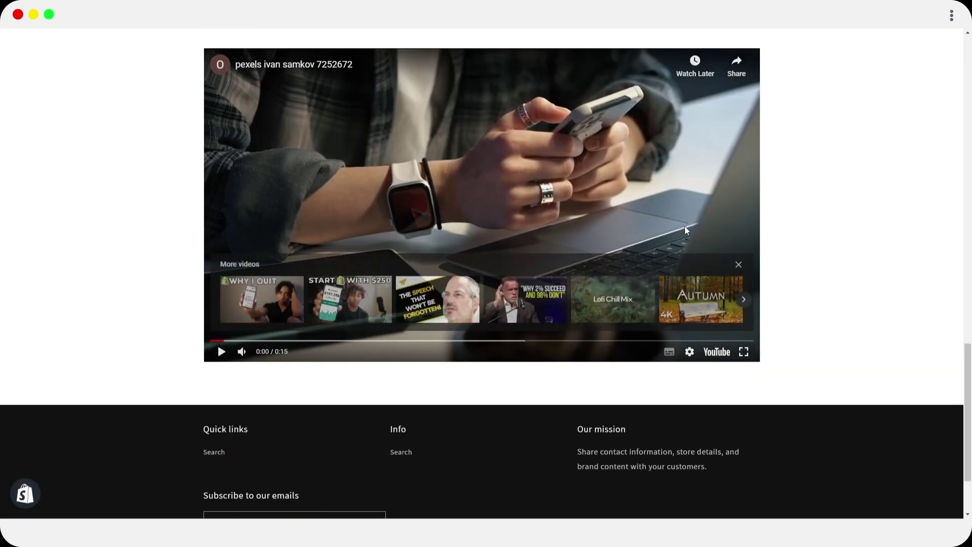